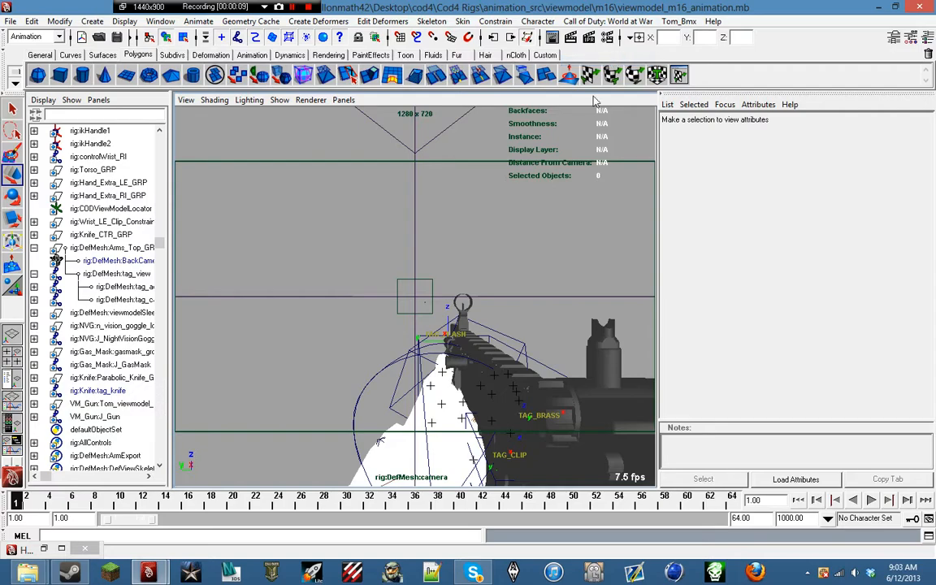
# Open the COD Export Window and enlarge it so more animation entries fit in the list.
pyautogui.moveTo(529, 116); pyautogui.dragTo(544, 35)
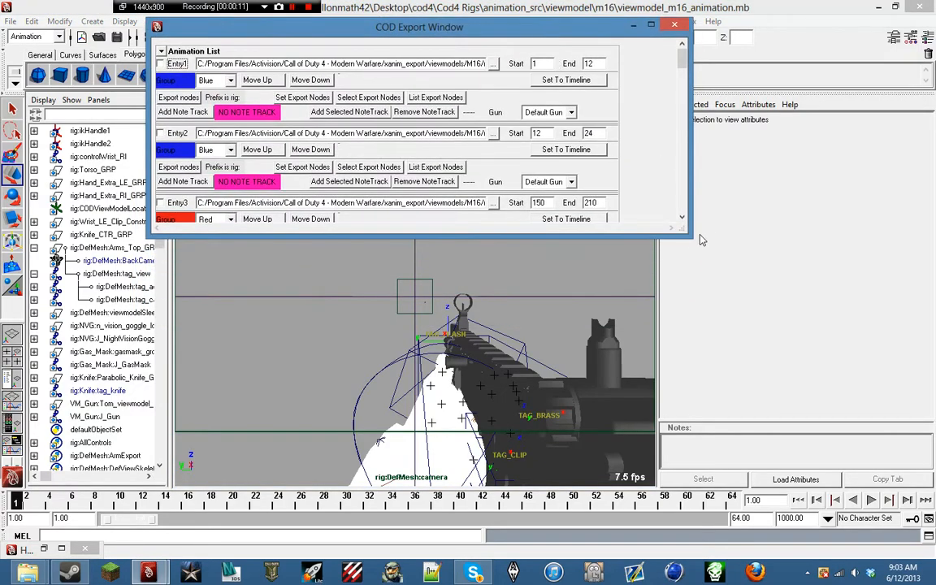
pyautogui.moveTo(689, 235); pyautogui.dragTo(860, 546)
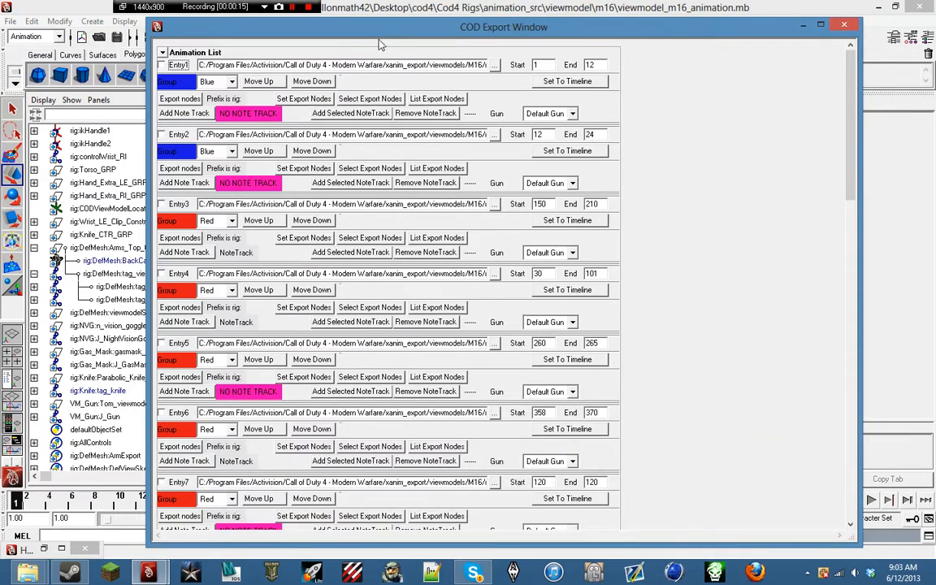
# Read the animation names at the ends of the Entry1 and Entry2 export paths.
pyautogui.click(430, 65)
pyautogui.press('Right')
pyautogui.press('Right')
pyautogui.press('Right')
pyautogui.press('Right')
pyautogui.press('Right')
pyautogui.press('Right')
pyautogui.press('Right')
pyautogui.press('Right')
pyautogui.press('Right')
pyautogui.press('Right')
pyautogui.press('Right')
pyautogui.press('Right')
pyautogui.press('Right')
pyautogui.press('Right')
pyautogui.press('Right')
pyautogui.press('Right')
pyautogui.press('Right')
pyautogui.press('Right')
pyautogui.press('Right')
pyautogui.press('Right')
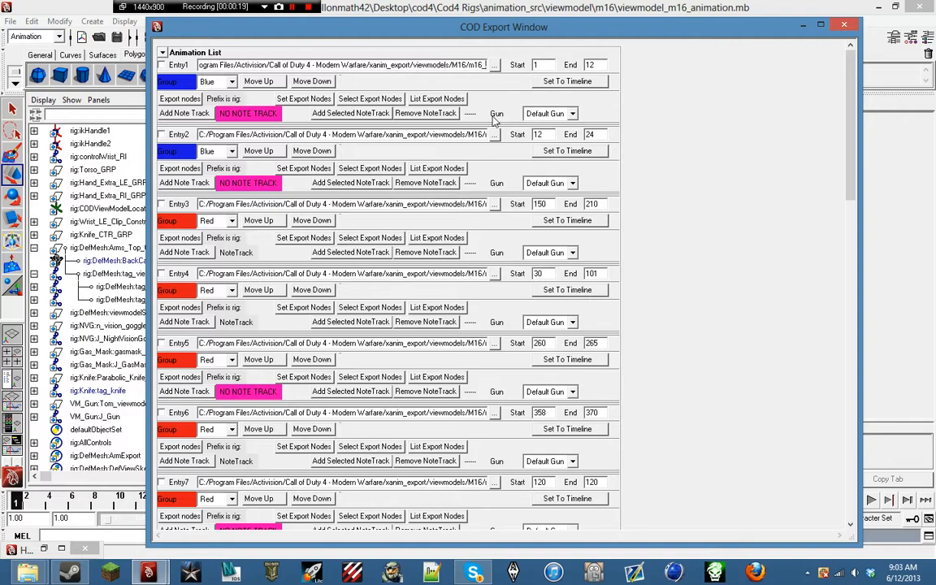
pyautogui.click(372, 135)
pyautogui.press('Right')
pyautogui.press('Right')
pyautogui.press('Right')
pyautogui.press('Right')
pyautogui.press('Right')
pyautogui.press('Right')
pyautogui.press('Right')
pyautogui.press('Right')
pyautogui.press('Right')
pyautogui.press('Right')
pyautogui.press('Right')
pyautogui.press('Right')
pyautogui.press('Right')
pyautogui.press('Right')
pyautogui.press('Right')
pyautogui.press('Right')
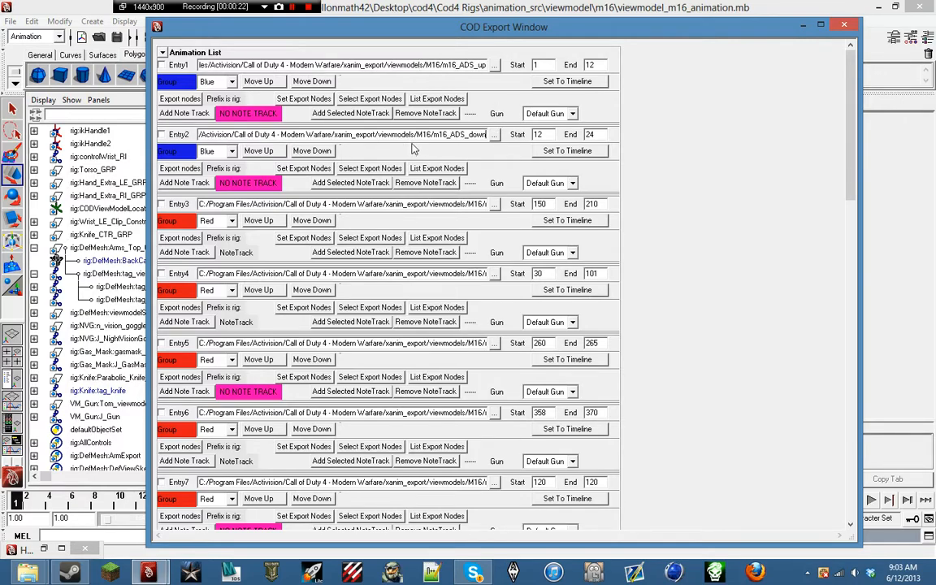
# Browse for Entry1's export file and go to the xanim_export folder inside Call of Duty World at War.
pyautogui.click(494, 65)
pyautogui.click(527, 143)
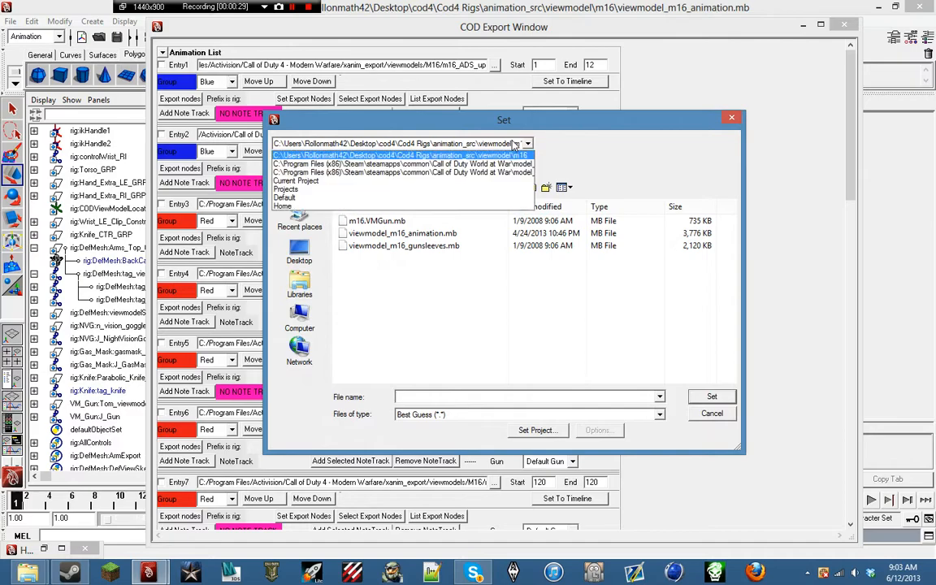
pyautogui.click(406, 154)
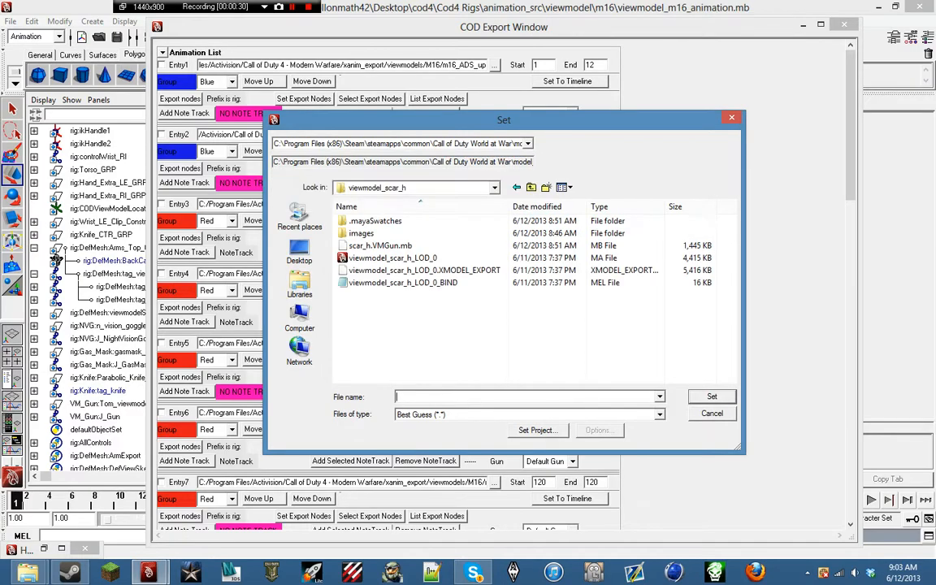
pyautogui.click(531, 188)
pyautogui.click(532, 188)
pyautogui.click(545, 321)
pyautogui.scroll(-2, 546, 324)
pyautogui.scroll(-4, 548, 326)
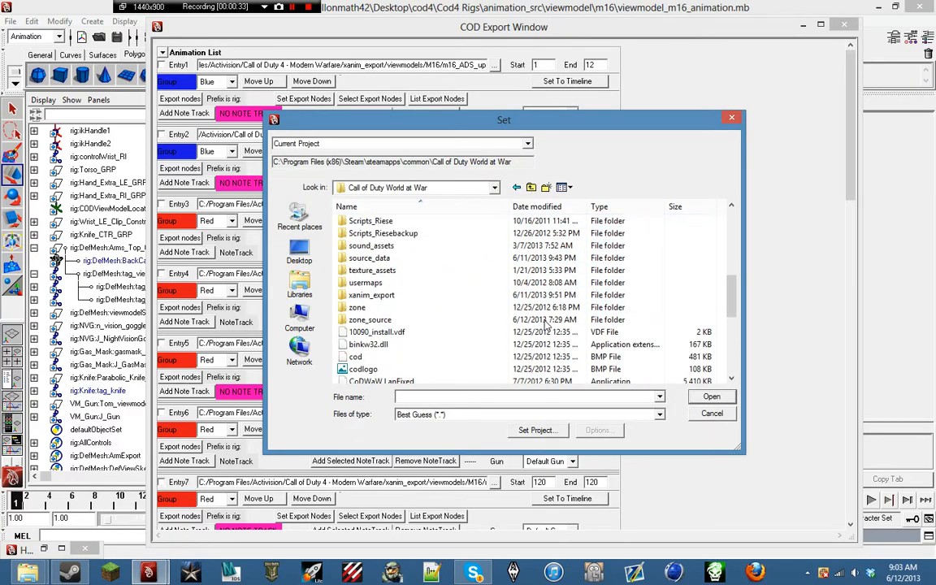
pyautogui.doubleClick(447, 258)
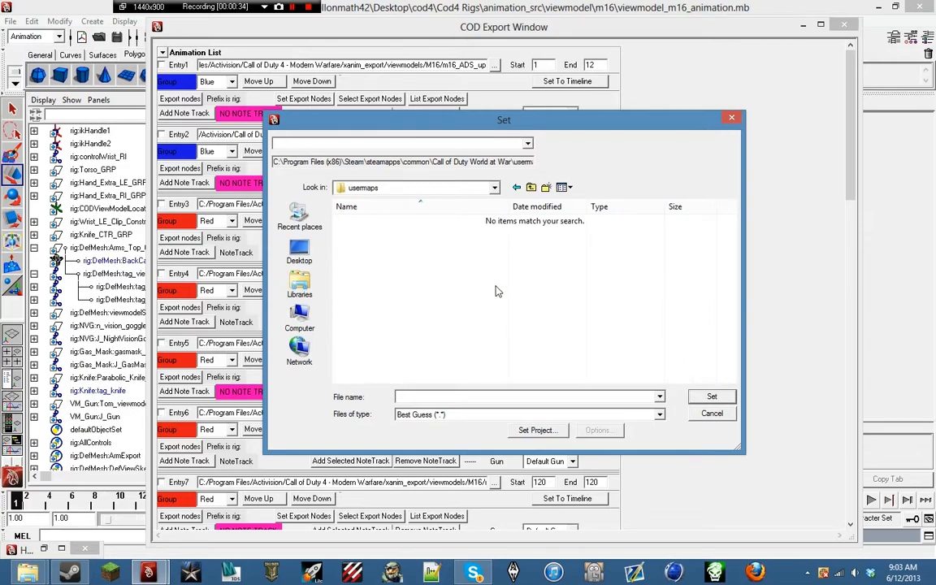
pyautogui.click(531, 188)
pyautogui.scroll(-1, 437, 361)
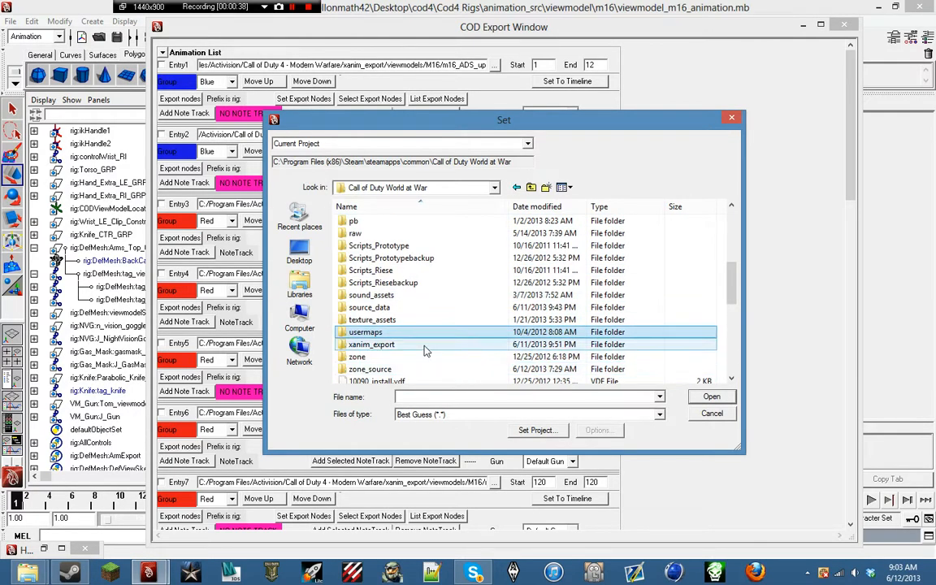
pyautogui.doubleClick(422, 345)
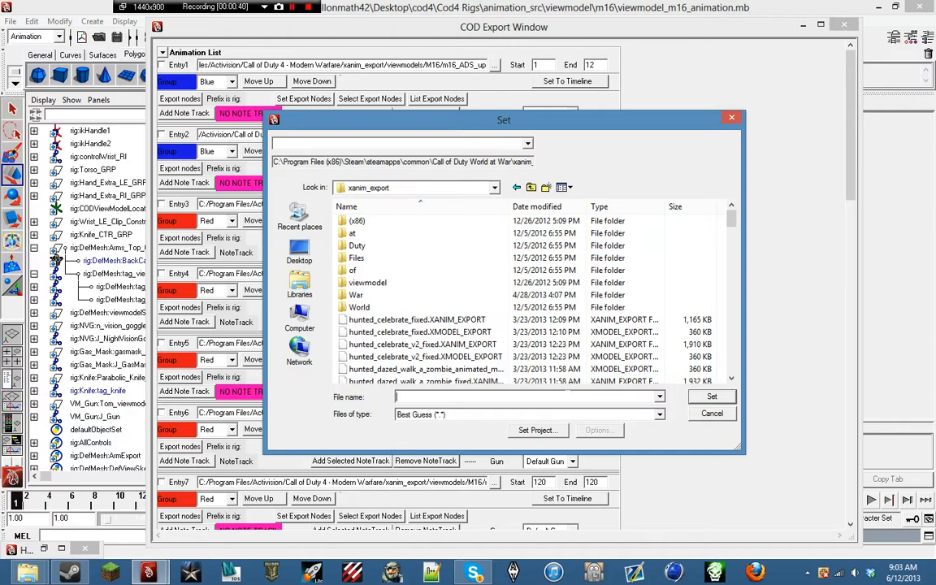
# Set Entry1's export file name to viewmodel_scar_h_ads_up.
pyautogui.write('v')
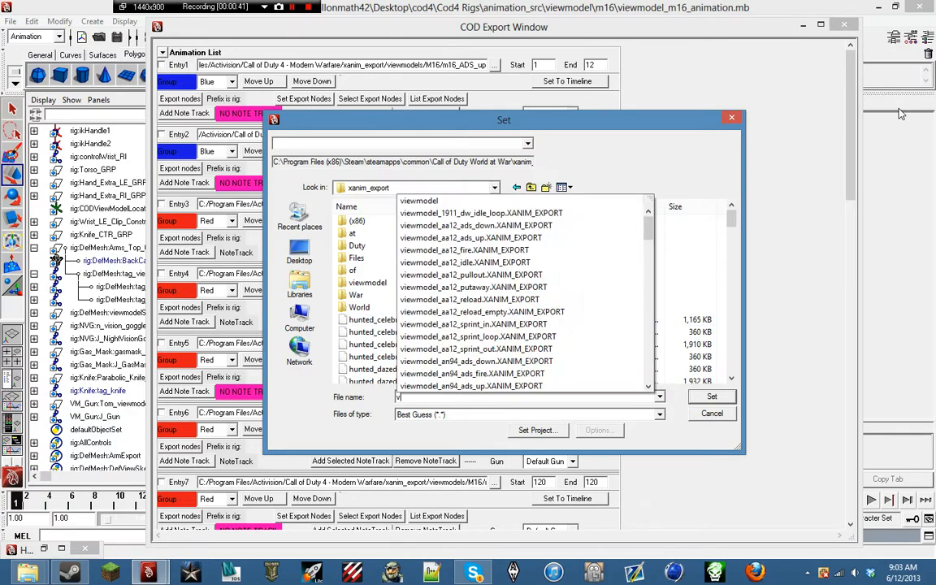
pyautogui.write('iewmodel_sca')
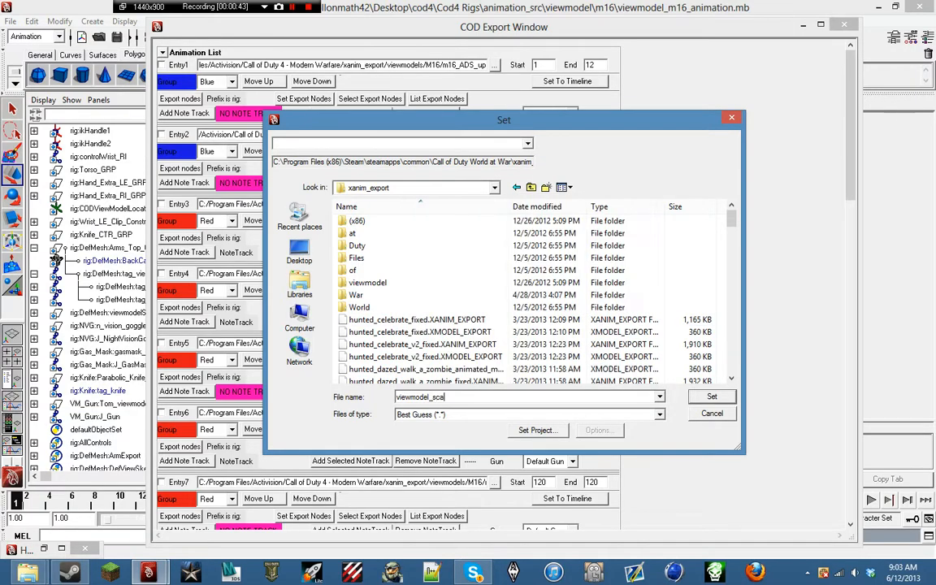
pyautogui.write('r_h_ads_up')
pyautogui.press('Return')
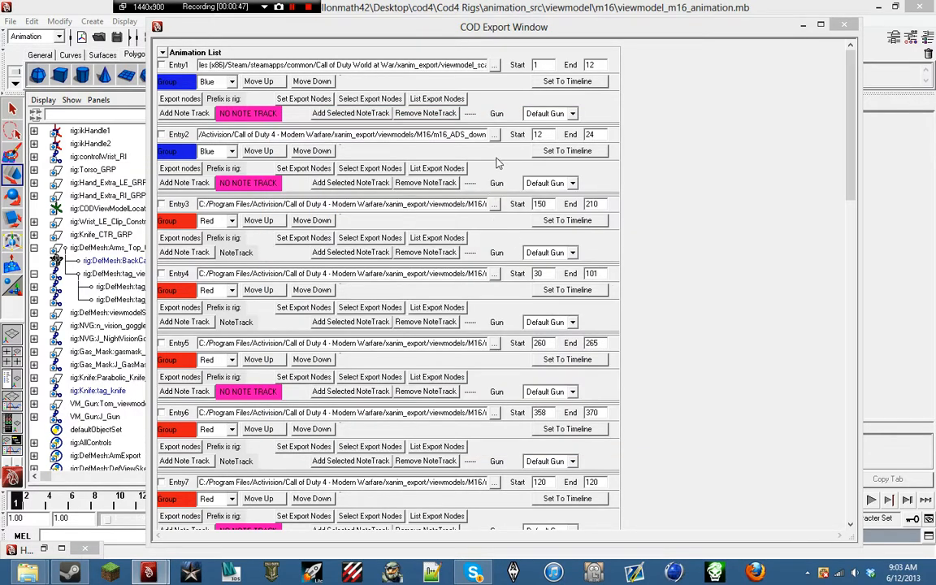
# Set Entry2's export file to viewmodel_scar_h_ads_down in the xanim_export folder.
pyautogui.click(495, 136)
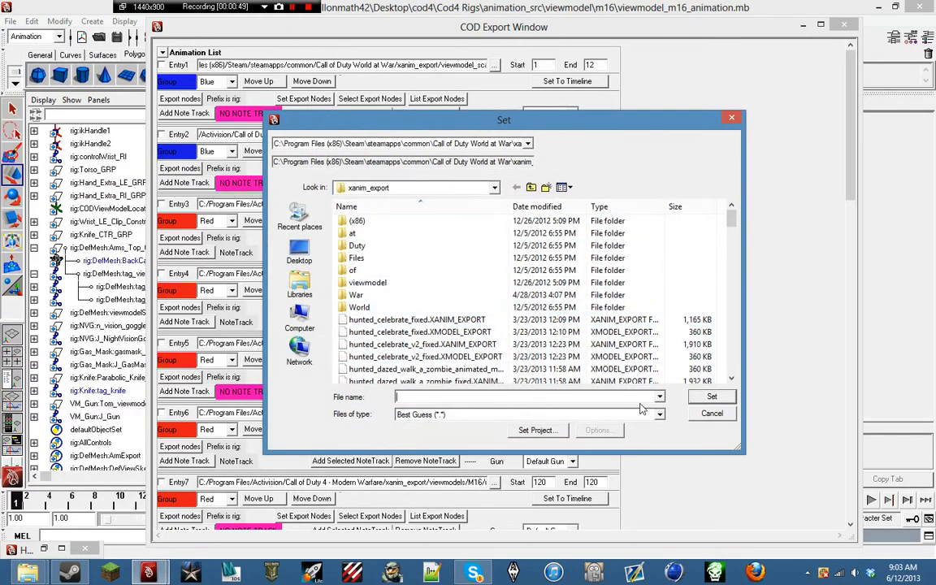
pyautogui.write('viewmodel_Scar')
pyautogui.press('BackSpace')
pyautogui.press('BackSpace')
pyautogui.press('BackSpace')
pyautogui.press('BackSpace')
pyautogui.write('scar_h_ads_down')
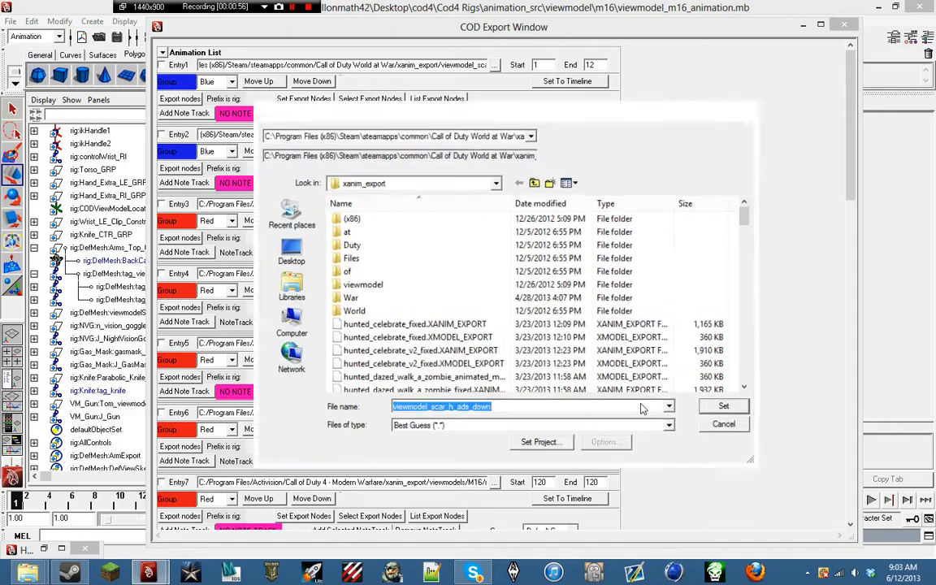
pyautogui.press('Return')
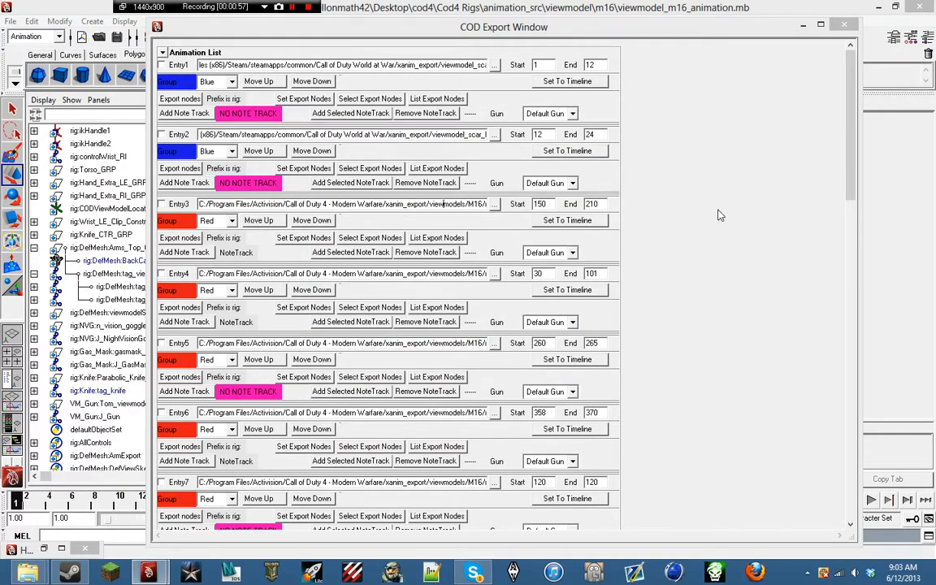
# Check Entry3's animation name and set its export file to viewmodel_scar_h_reload in the xanim_export folder.
pyautogui.press('Right')
pyautogui.press('Right')
pyautogui.press('Right')
pyautogui.press('Right')
pyautogui.press('Right')
pyautogui.press('Right')
pyautogui.press('Right')
pyautogui.press('Right')
pyautogui.press('Right')
pyautogui.press('Right')
pyautogui.press('Right')
pyautogui.press('Right')
pyautogui.press('Right')
pyautogui.press('Right')
pyautogui.press('Right')
pyautogui.press('Right')
pyautogui.press('Right')
pyautogui.press('Right')
pyautogui.press('Right')
pyautogui.press('Right')
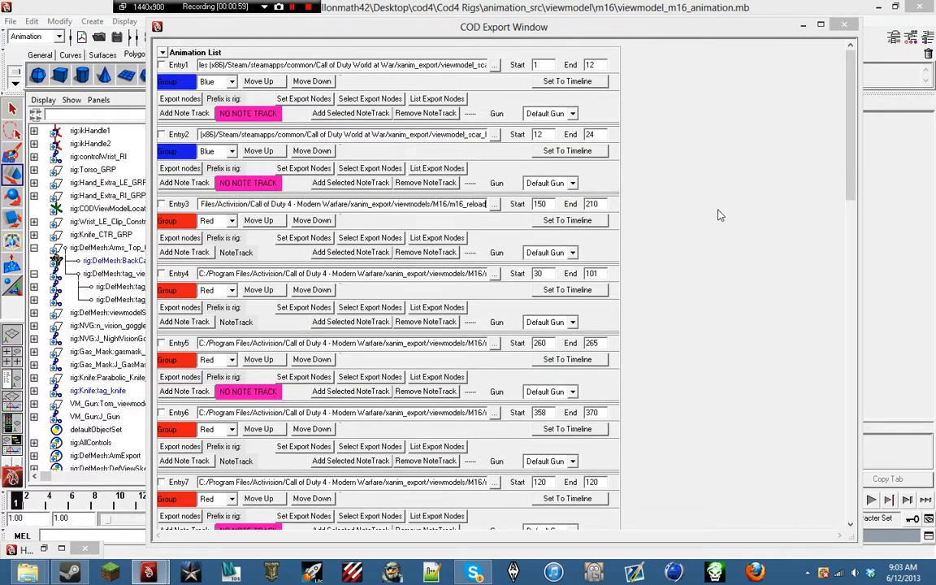
pyautogui.click(494, 204)
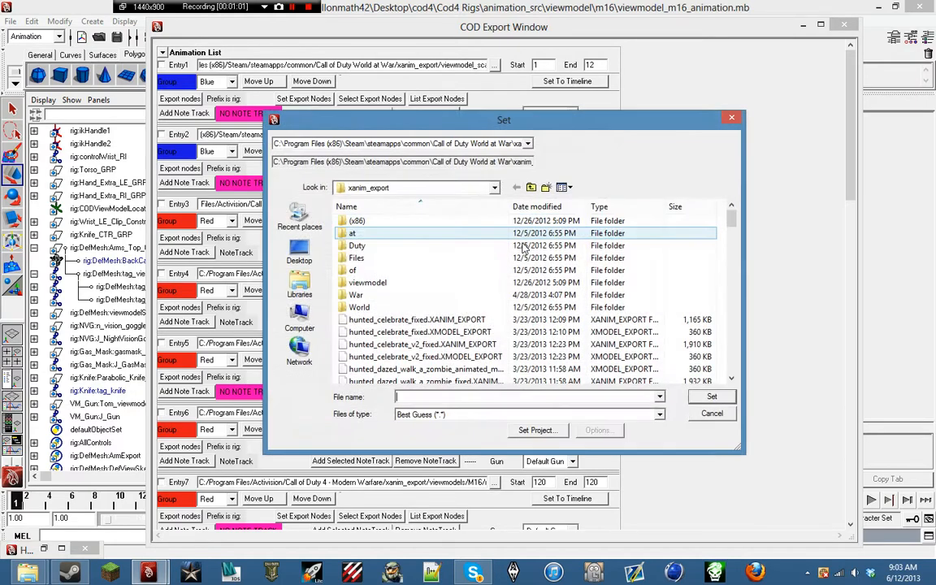
pyautogui.write('viewmodel_')
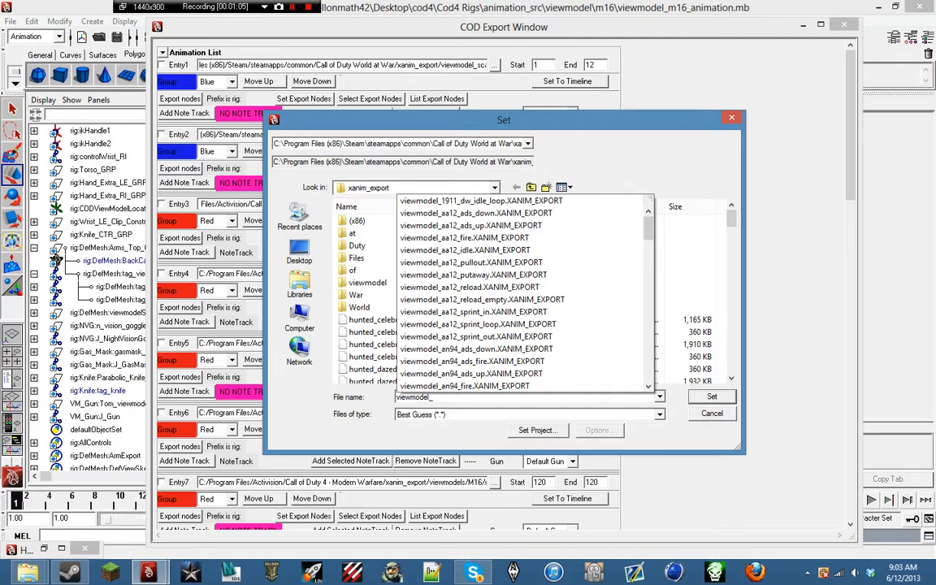
pyautogui.write('scar_h_reload')
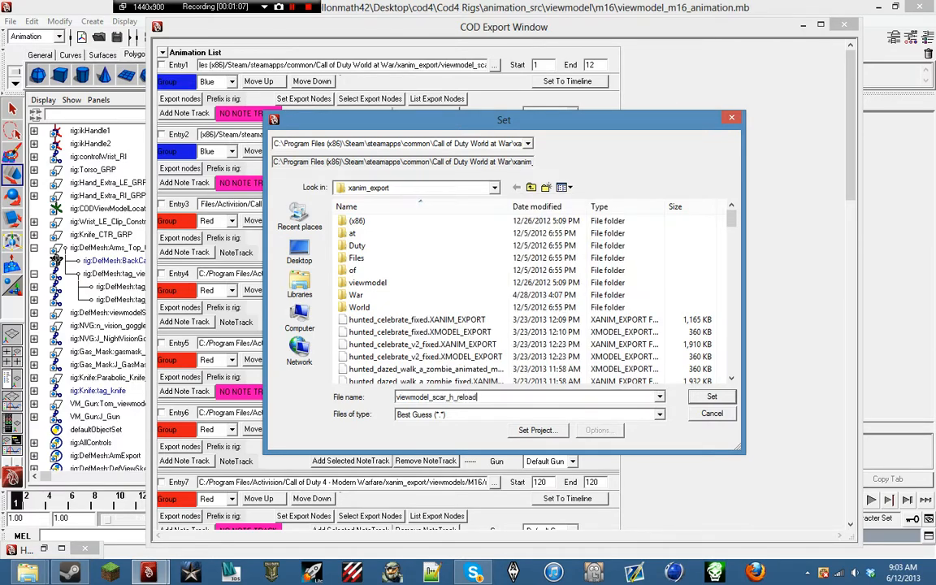
pyautogui.press('Return')
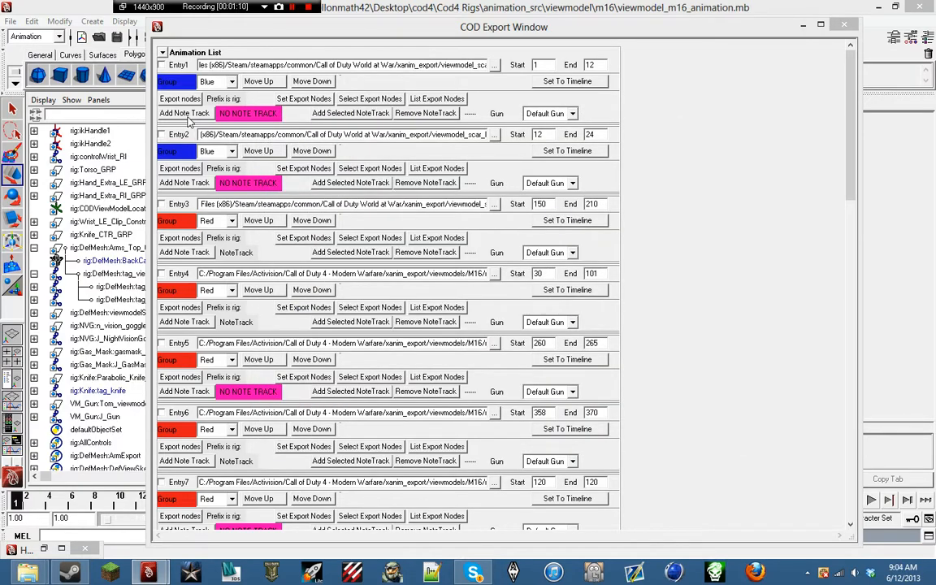
# Mark Entry1, Entry2 and Entry3 for export.
pyautogui.click(163, 65)
pyautogui.click(162, 134)
pyautogui.click(162, 204)
# Set Entry4's export file to viewmodel_scar_h_reload_empty in xanim_export and mark the entry for export.
pyautogui.click(495, 275)
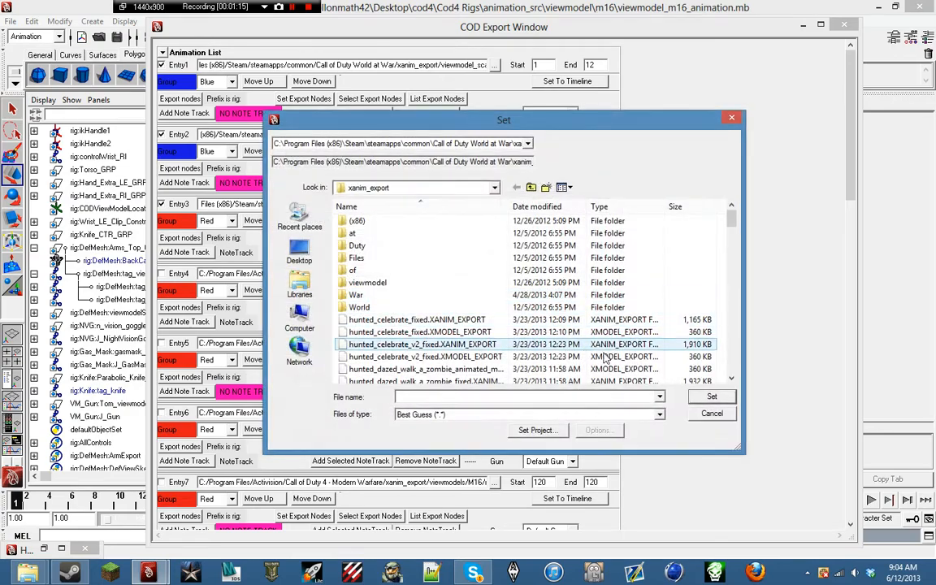
pyautogui.write('viewmodel_scar_h_reloa')
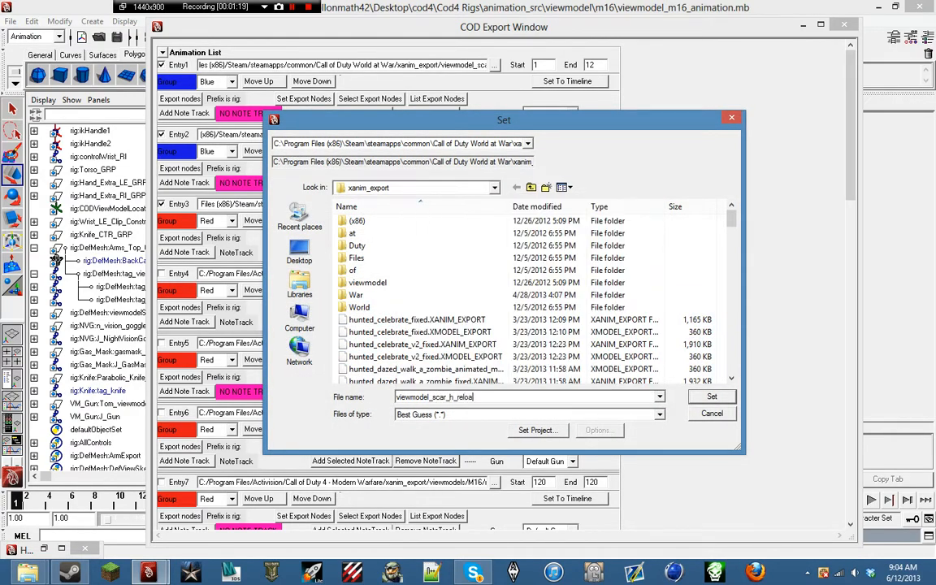
pyautogui.write('d_empty')
pyautogui.press('Return')
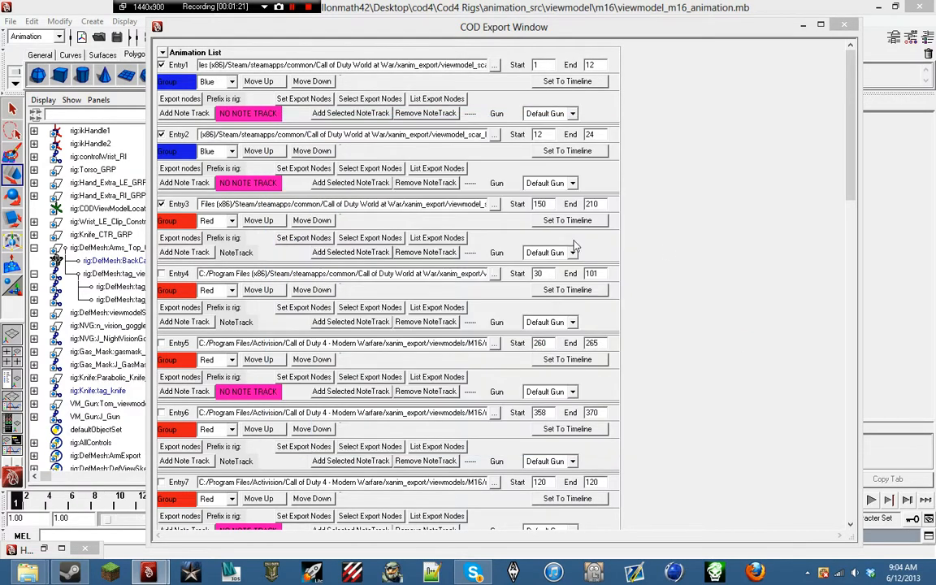
pyautogui.click(170, 272)
# Check Entry5's animation name and set its end frame to 262.
pyautogui.click(478, 342)
pyautogui.write('m16_fire')
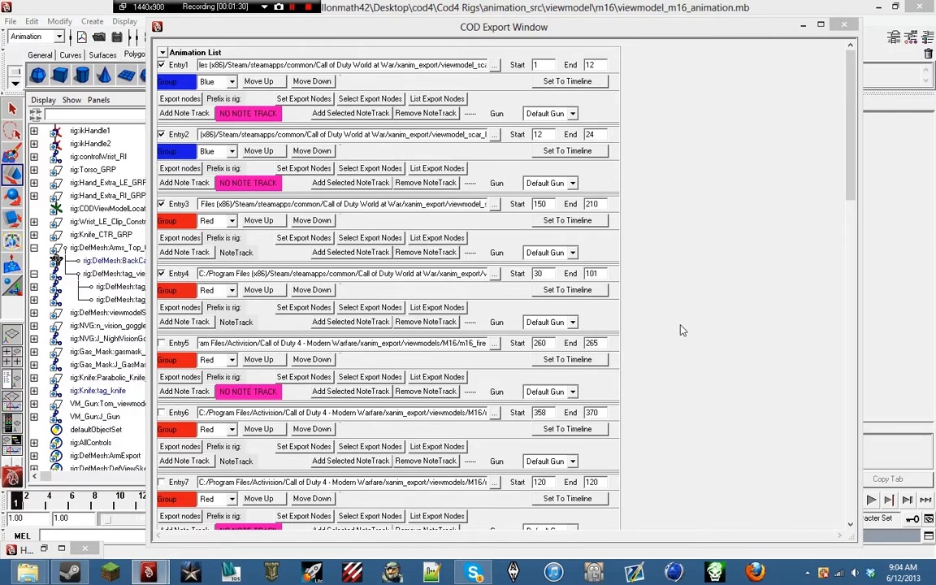
pyautogui.moveTo(599, 343); pyautogui.dragTo(578, 344)
pyautogui.write('2')
# Set Entry5's export file to viewmodel_scar_h_fire in xanim_export and mark the entry for export.
pyautogui.click(494, 343)
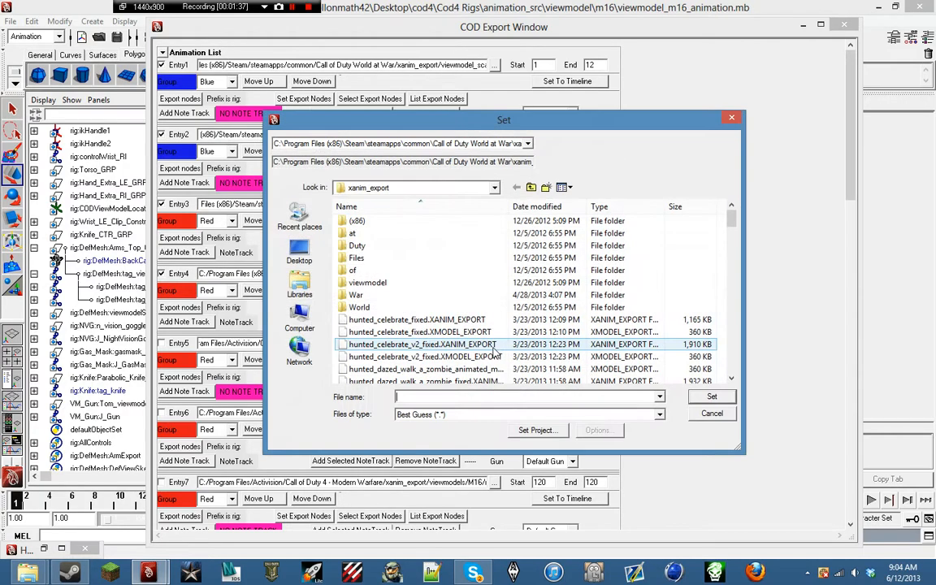
pyautogui.write('viewmodel')
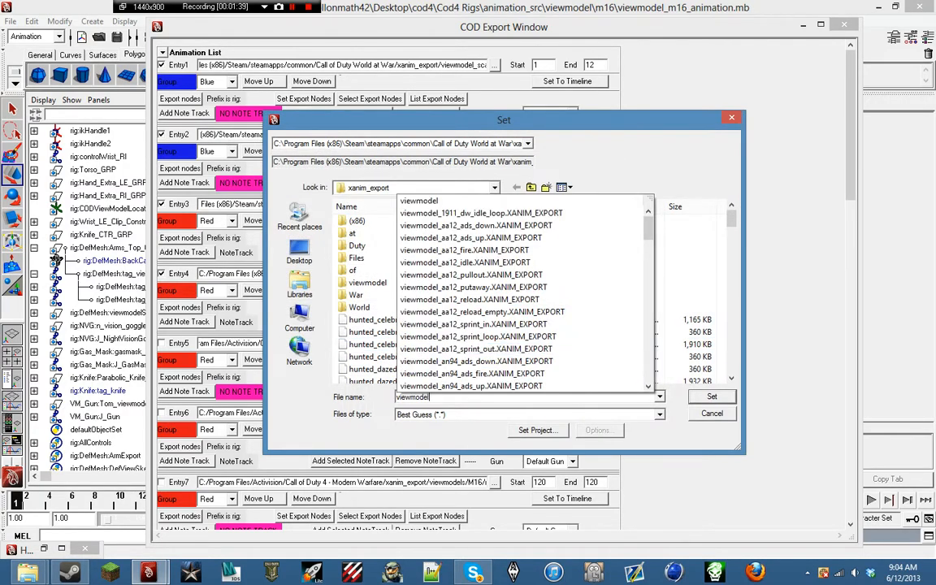
pyautogui.write('_scar_h_fire')
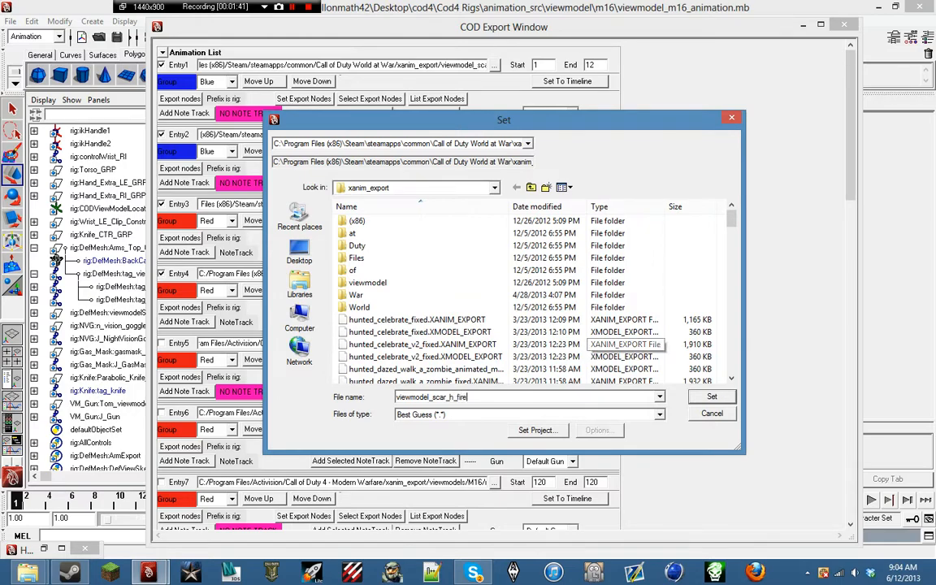
pyautogui.press('Return')
pyautogui.click(162, 343)
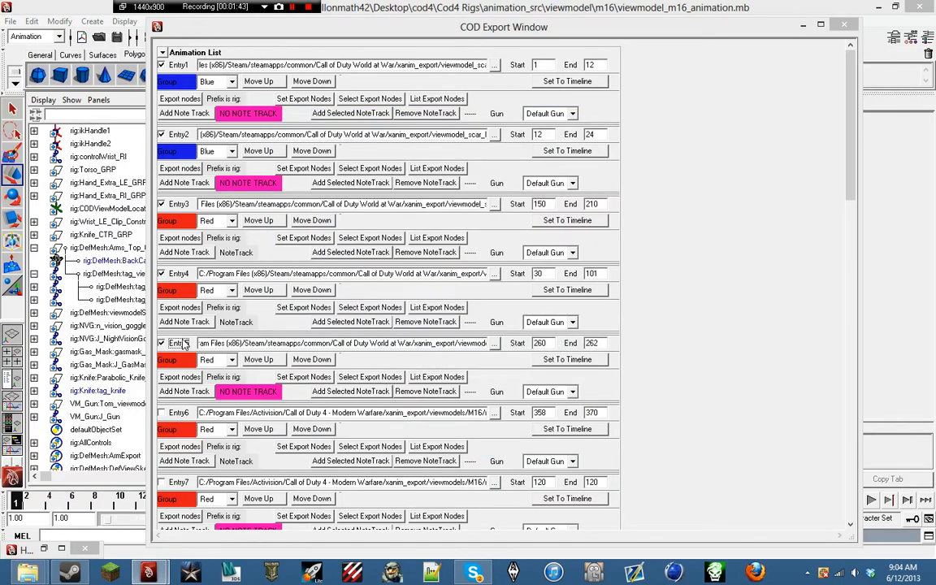
# Read the animation name at the end of Entry7's export path.
pyautogui.scroll(-3, 356, 331)
pyautogui.click(479, 373)
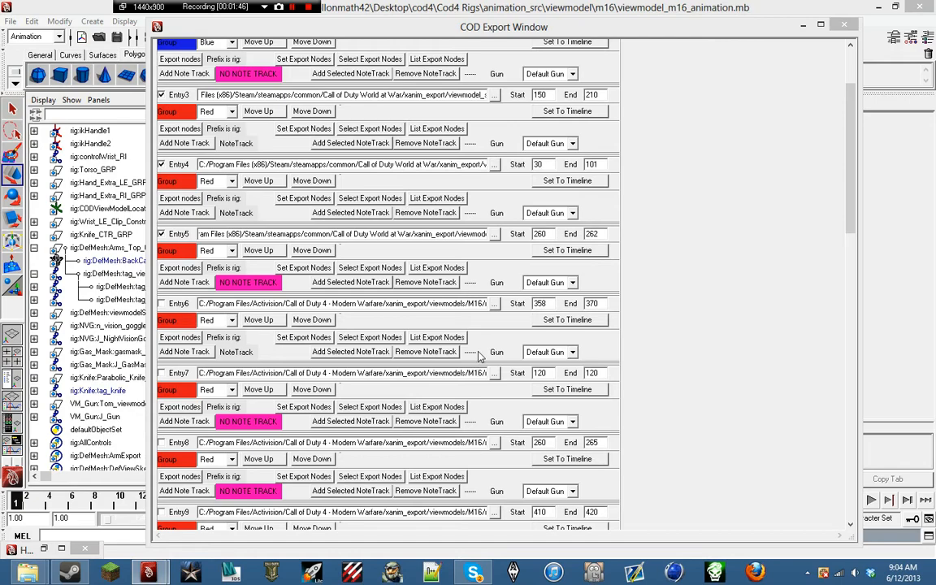
pyautogui.press('Right')
pyautogui.press('Right')
pyautogui.press('Right')
pyautogui.press('Right')
pyautogui.press('Right')
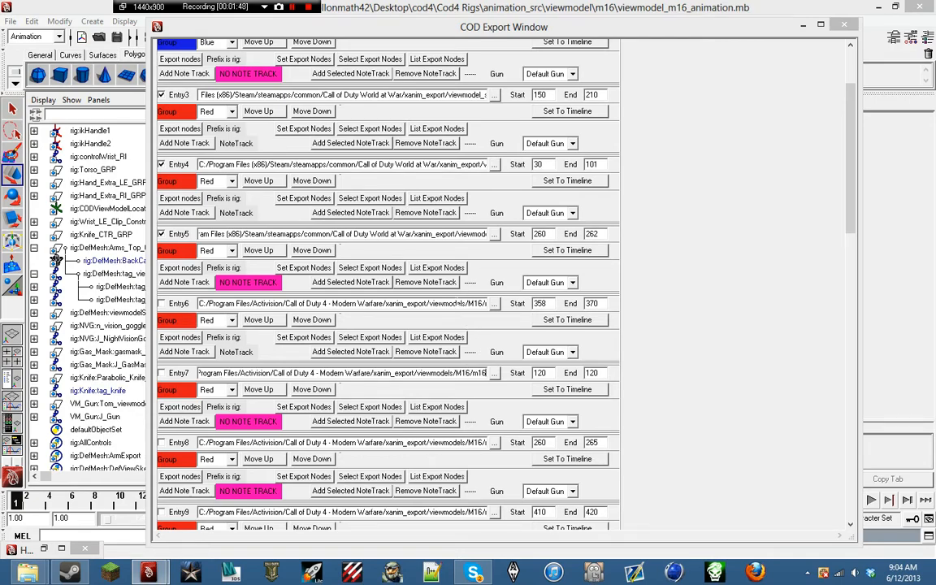
# Mark Entry6 for export and set its export file to viewmodel_scar_h_pullout in the xanim_export folder.
pyautogui.click(463, 303)
pyautogui.press('End')
pyautogui.click(179, 304)
pyautogui.click(494, 303)
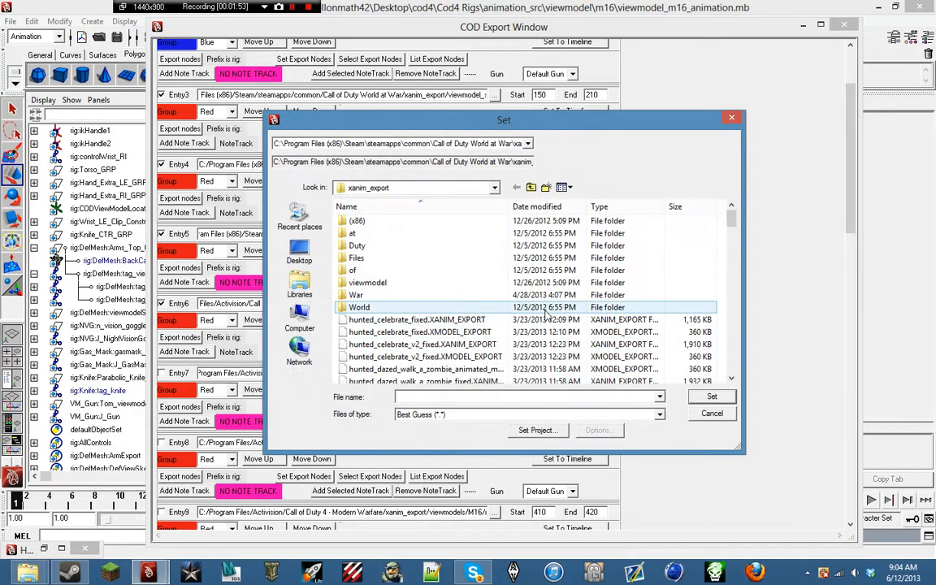
pyautogui.write('viewmodel_cs')
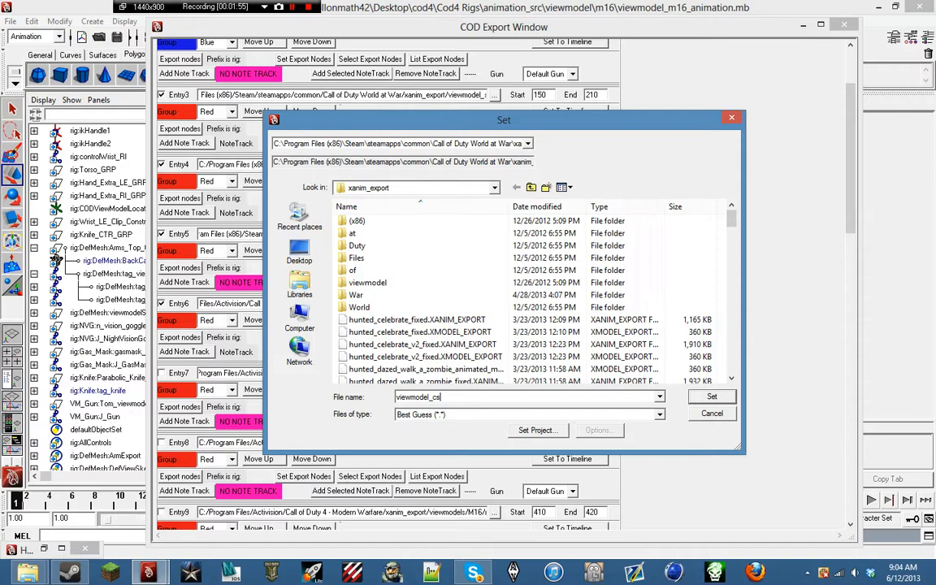
pyautogui.press('BackSpace')
pyautogui.write('scar_h_pullout')
pyautogui.press('Return')
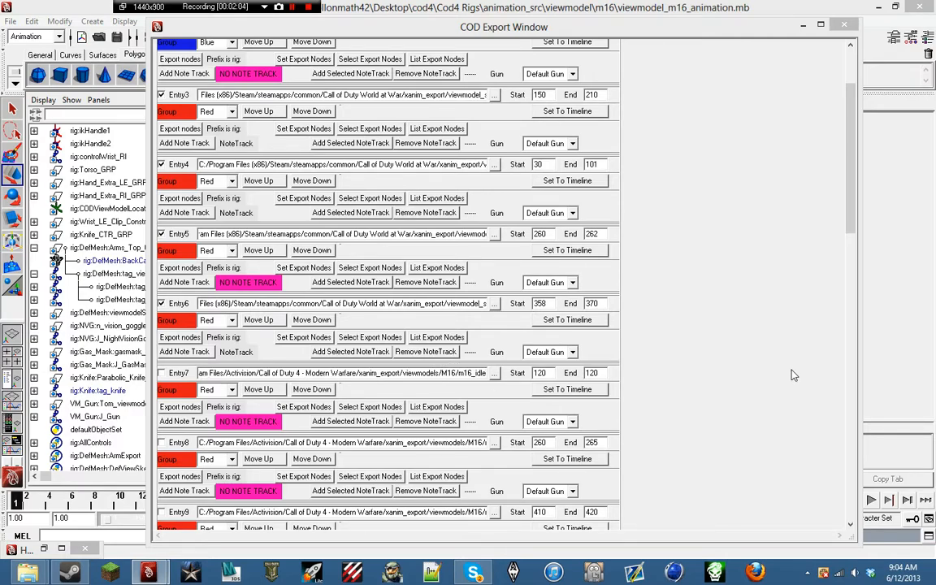
# Mark Entry7 for export and move the export window aside to uncover the viewport and timeline.
pyautogui.click(166, 373)
pyautogui.moveTo(535, 32); pyautogui.dragTo(80, 46)
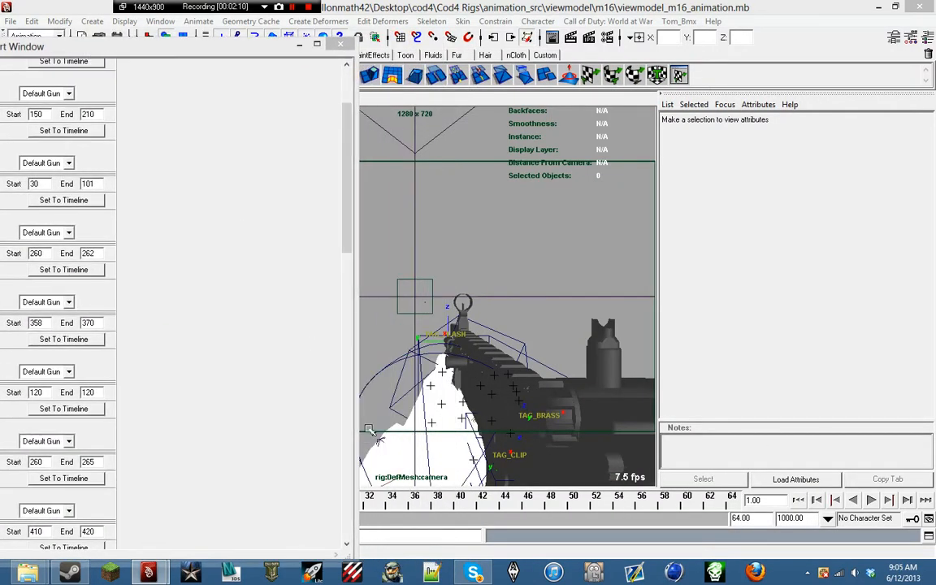
# Check the weapon pose at frames 127 and 120 on the timeline and bring the export window back into view.
pyautogui.moveTo(214, 44); pyautogui.dragTo(532, 543)
pyautogui.moveTo(126, 518); pyautogui.dragTo(213, 540)
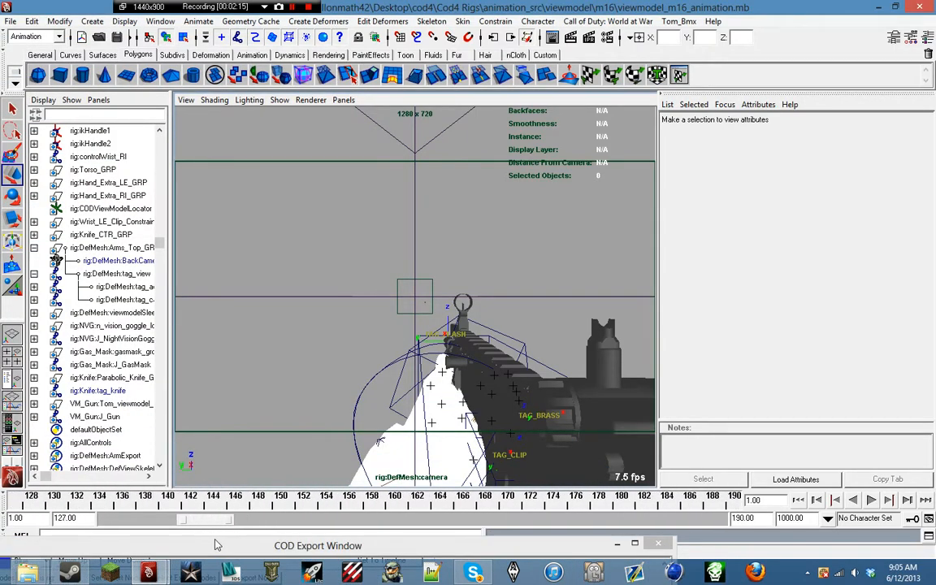
pyautogui.click(65, 501)
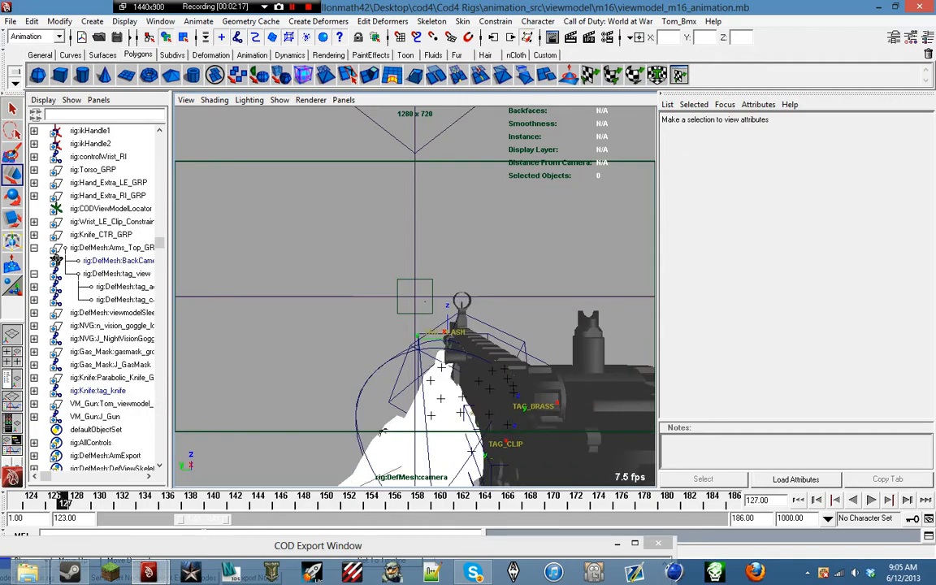
pyautogui.moveTo(199, 520); pyautogui.dragTo(192, 520)
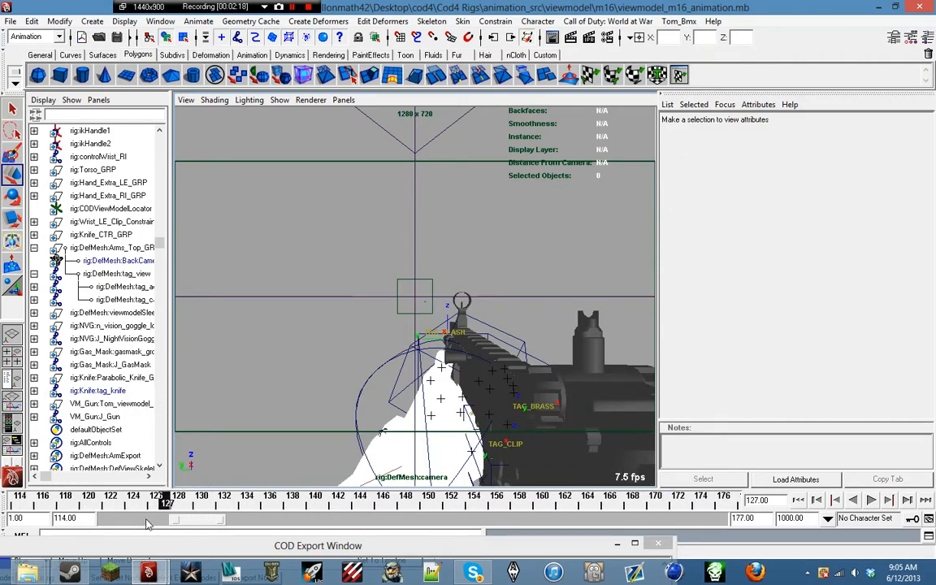
pyautogui.click(87, 504)
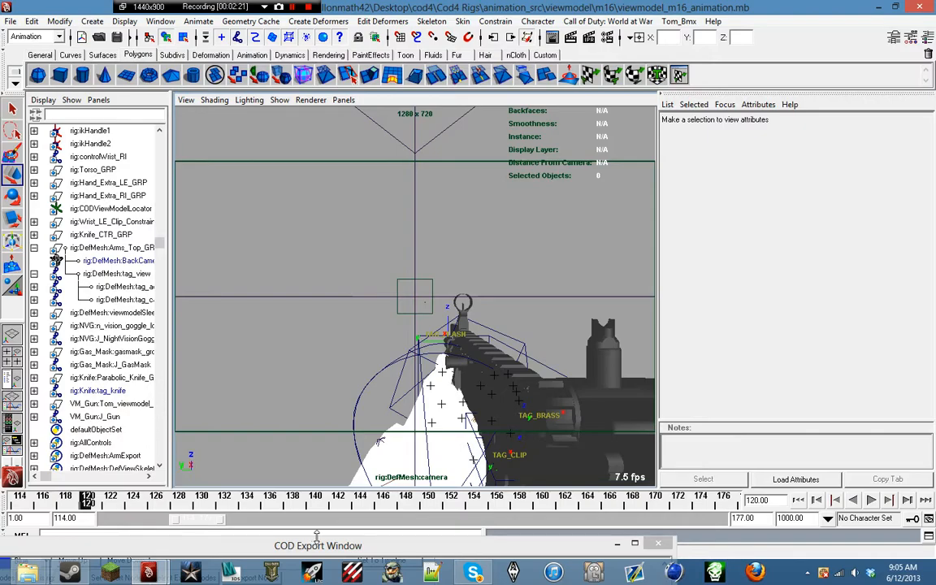
pyautogui.moveTo(317, 538); pyautogui.dragTo(493, 37)
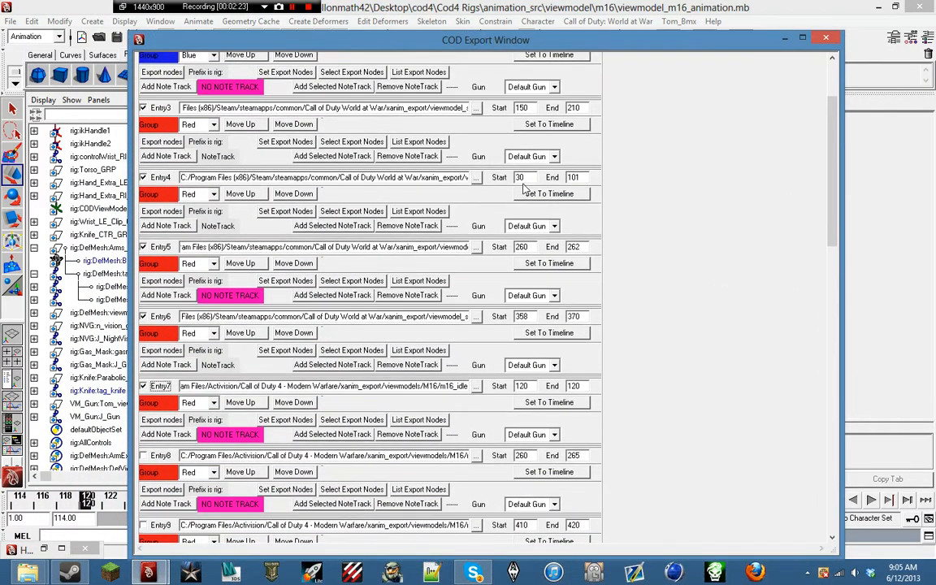
# Set Entry7's export file to viewmodel_scar_h_idle in the xanim_export folder.
pyautogui.click(476, 386)
pyautogui.write('vi')
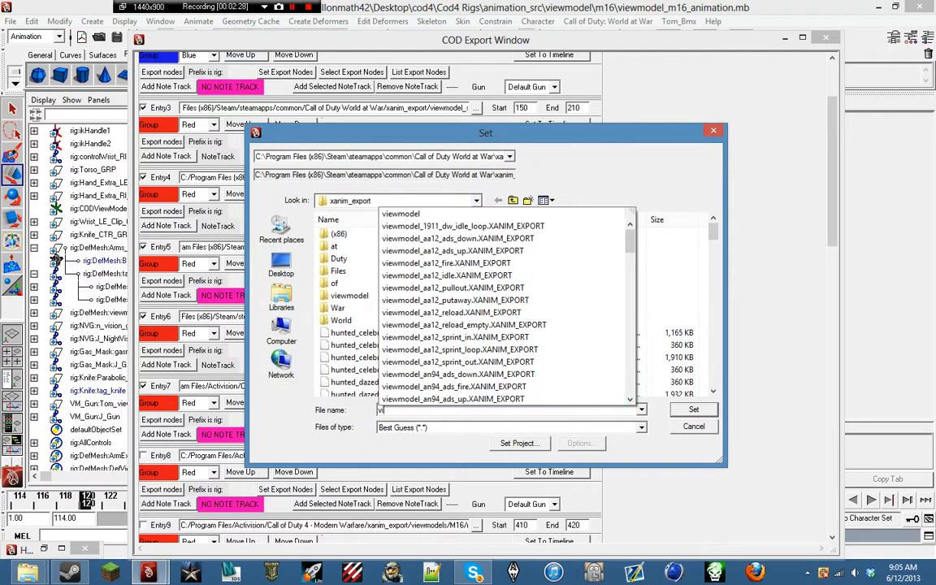
pyautogui.write('ewmodel_scar_')
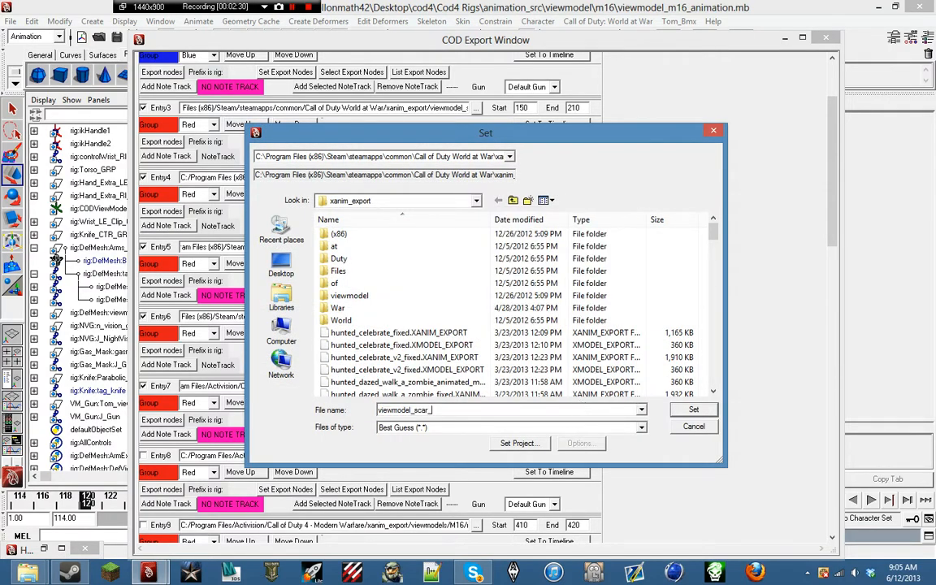
pyautogui.write('h_idle')
pyautogui.press('Return')
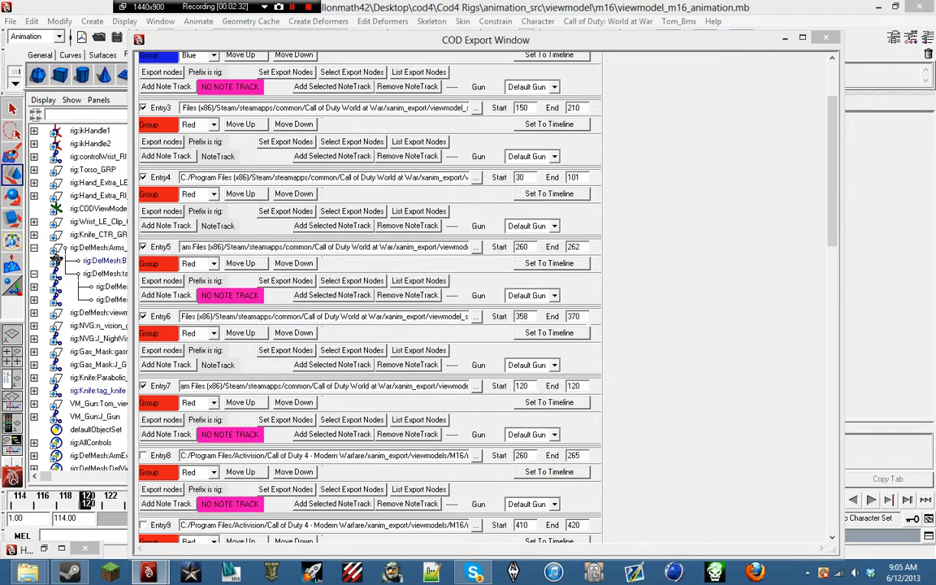
# Read the animation name at the end of Entry8's export path.
pyautogui.press('Right')
pyautogui.press('Right')
pyautogui.press('Right')
pyautogui.press('Right')
pyautogui.press('Right')
pyautogui.press('Right')
pyautogui.press('Right')
pyautogui.press('Right')
pyautogui.press('Right')
pyautogui.press('Right')
pyautogui.press('Right')
pyautogui.press('Right')
pyautogui.press('Right')
pyautogui.press('Right')
pyautogui.press('Right')
pyautogui.press('Right')
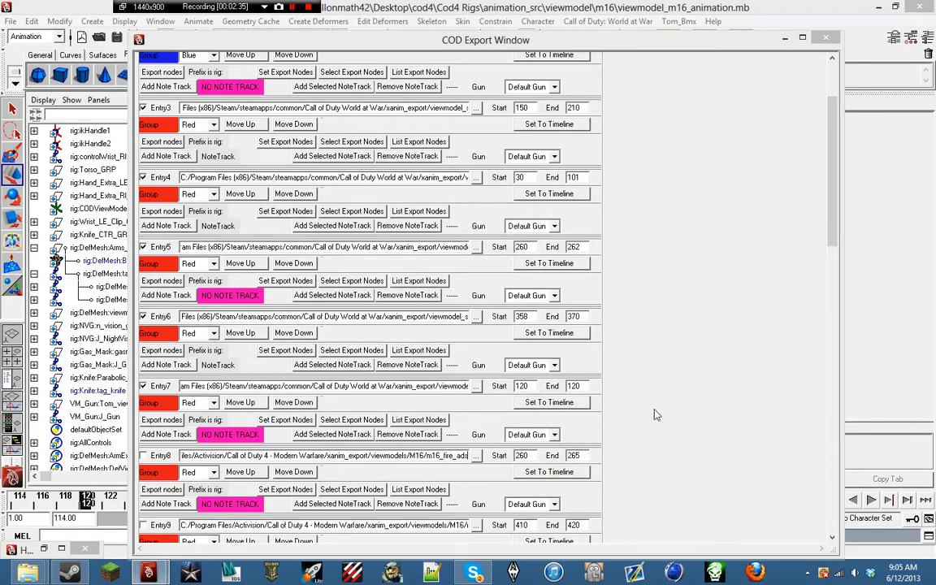
# Mark Entry8 for export and set its end frame to 262.
pyautogui.moveTo(837, 196); pyautogui.dragTo(837, 223)
pyautogui.moveTo(659, 42); pyautogui.dragTo(658, 15)
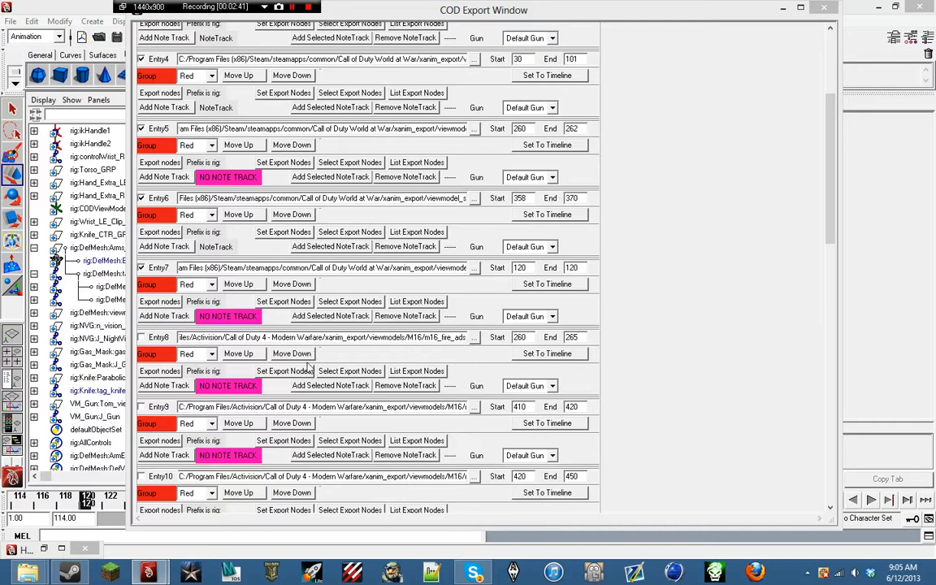
pyautogui.click(163, 338)
pyautogui.write('2262')
# Set Entry8's export file to the viewmodel_scar_h ADS fire animation name in the xanim_export folder.
pyautogui.click(474, 339)
pyautogui.write('viewmodel_scar_h_')
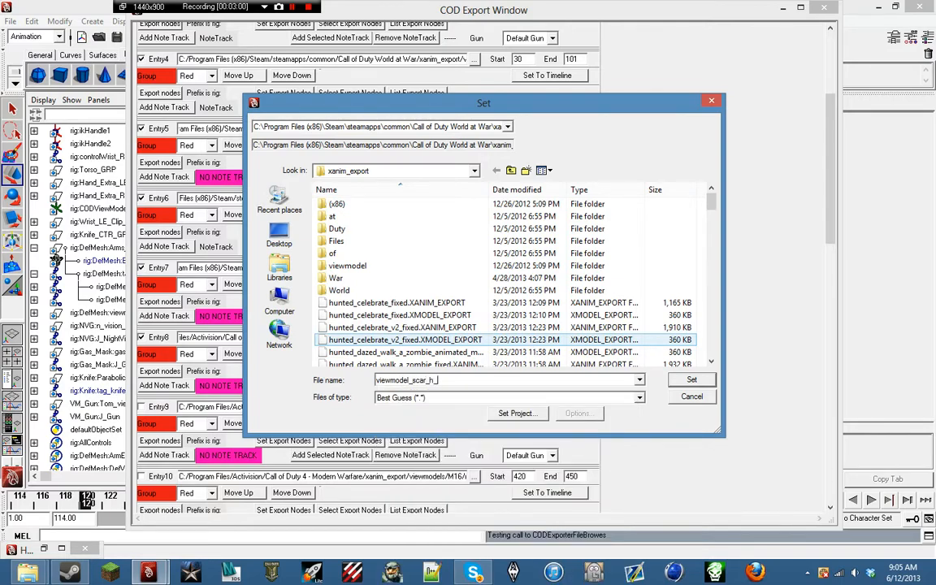
pyautogui.write('ads_fi')
pyautogui.press('Return')
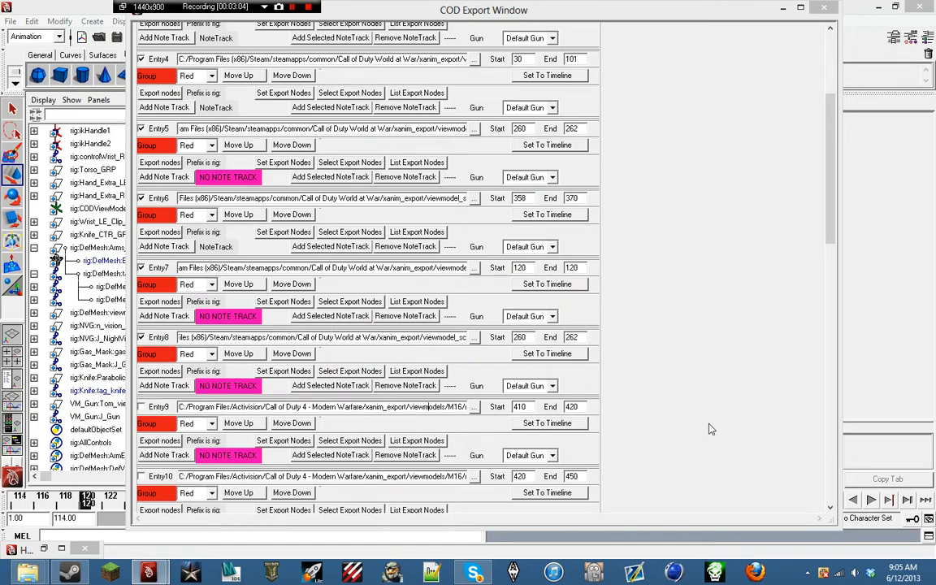
# Read the animation name at the end of Entry9's export path.
pyautogui.press('Right')
pyautogui.press('Right')
pyautogui.press('Right')
pyautogui.press('Right')
pyautogui.press('Right')
pyautogui.press('Right')
pyautogui.press('Right')
pyautogui.press('Right')
pyautogui.press('Right')
pyautogui.press('Right')
pyautogui.press('Right')
pyautogui.press('Right')
pyautogui.press('Right')
pyautogui.press('Right')
pyautogui.press('Right')
pyautogui.press('Right')
pyautogui.press('Right')
pyautogui.press('Right')
pyautogui.press('Right')
pyautogui.press('Right')
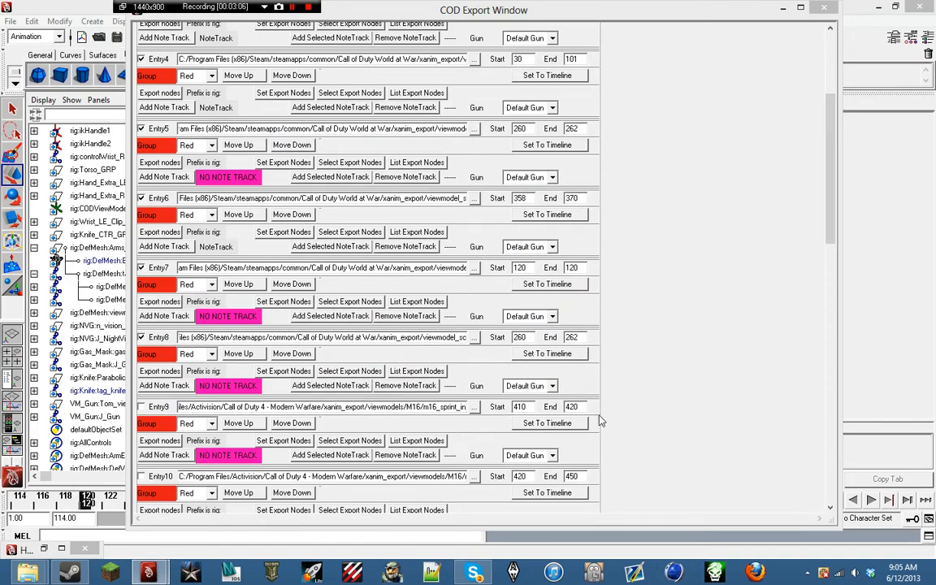
# Mark Entry9 for export and set its export file to viewmodel_scar_h_sprint_in in the xanim_export folder.
pyautogui.click(473, 406)
pyautogui.write('viewmodel_scar_h_s')
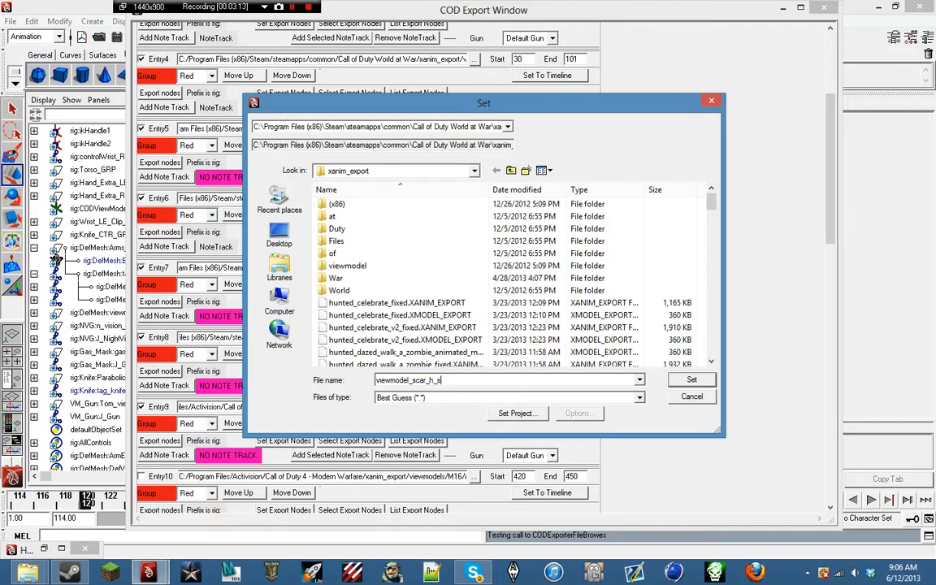
pyautogui.write('print_l')
pyautogui.press('Return')
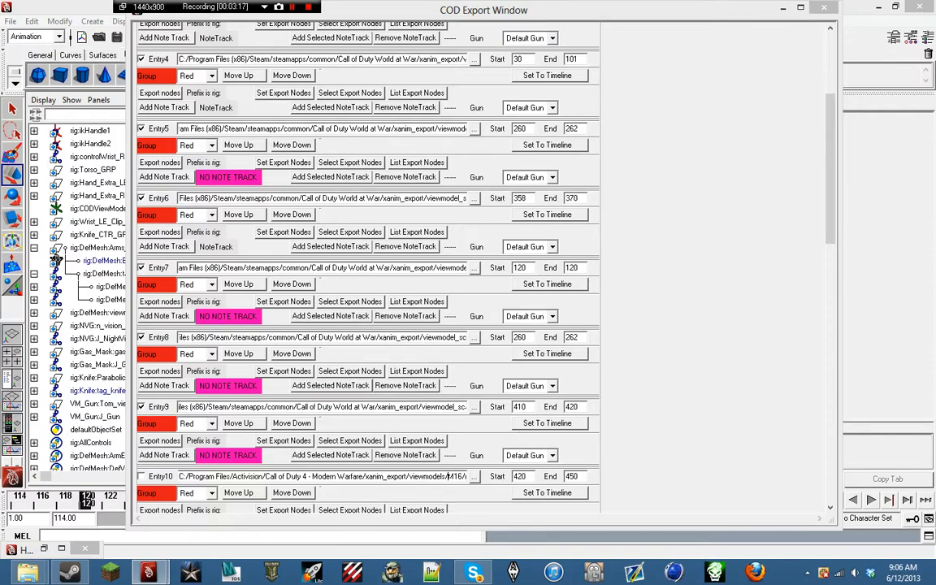
# Mark Entry10 for export and set its export file to the viewmodel_scar sprint loop name in xanim_export.
pyautogui.scroll(-1, 532, 467)
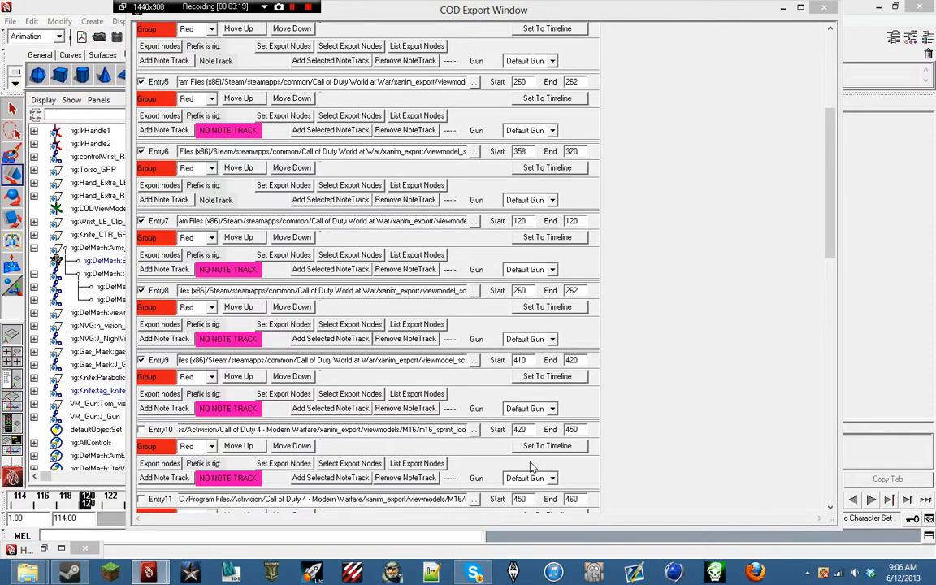
pyautogui.click(141, 429)
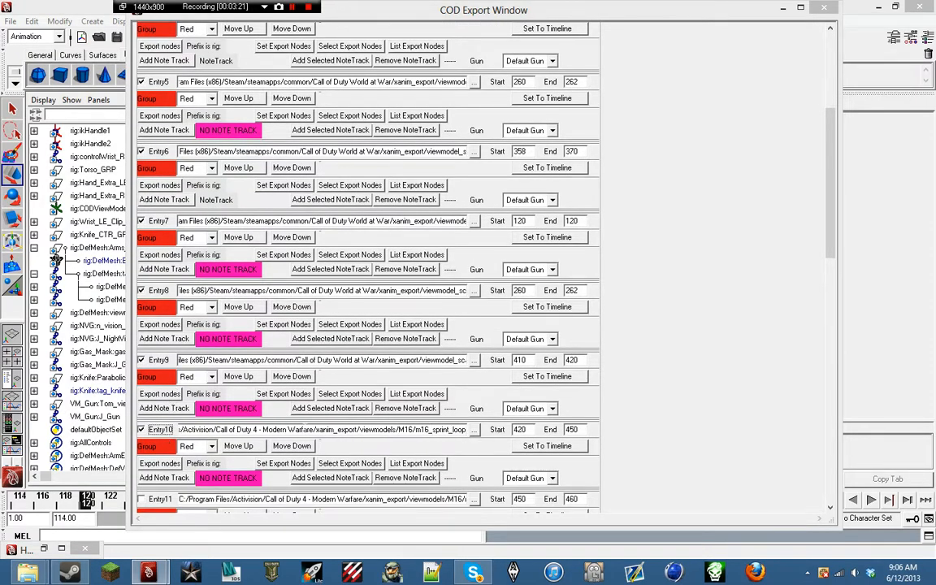
pyautogui.click(474, 429)
pyautogui.write('viewmodel_scar_')
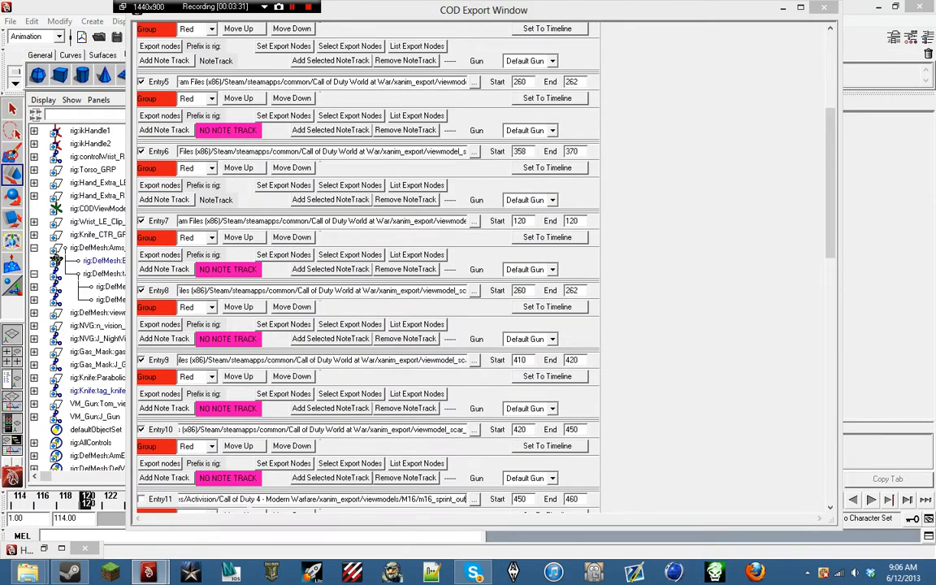
# Mark Entry11 for export and set its export file to viewmodel_scar_h_sprint_out in the xanim_export folder.
pyautogui.scroll(-1, 251, 507)
pyautogui.scroll(-1, 250, 507)
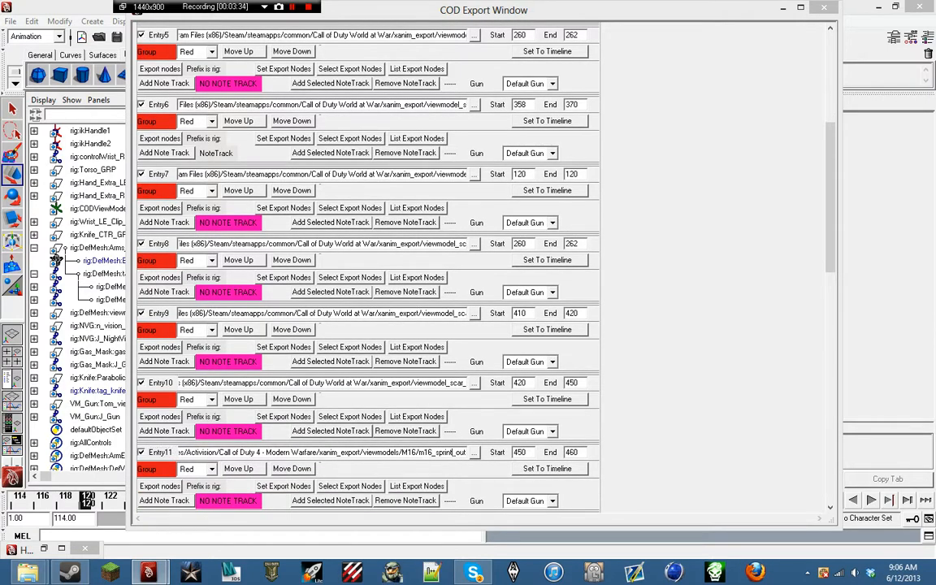
pyautogui.click(474, 453)
pyautogui.write('v')
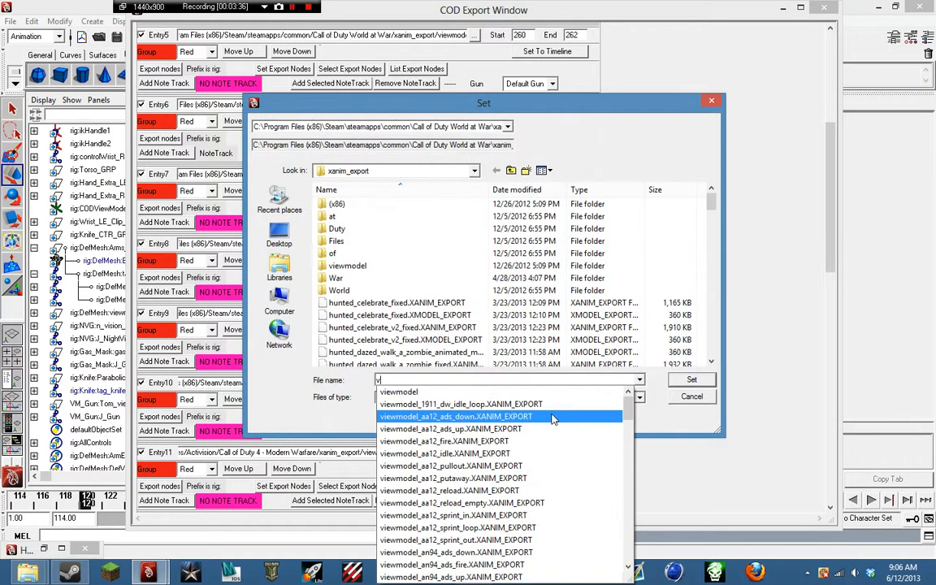
pyautogui.write('iewmodel_scar_h_sprint_out')
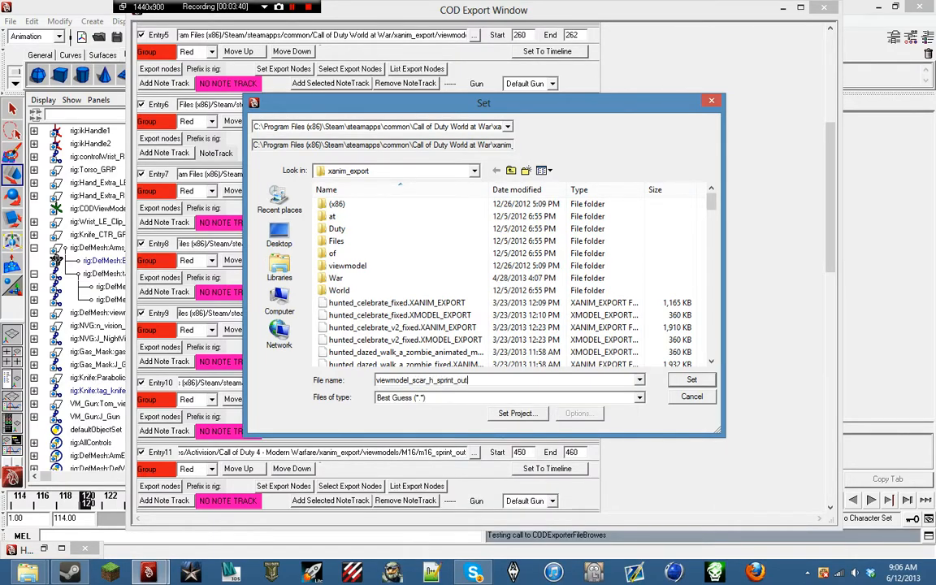
pyautogui.press('Return')
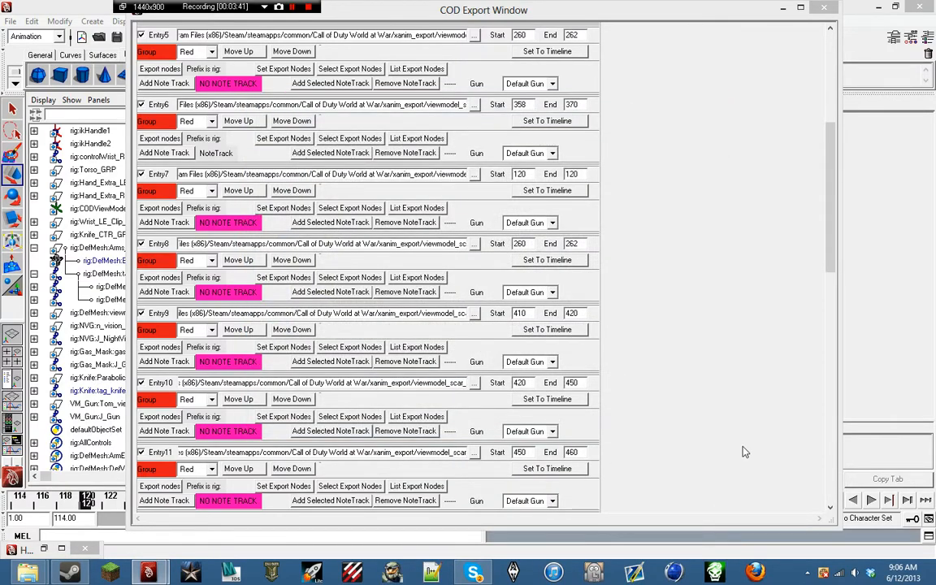
# Read the animation name at the end of Entry12's export path.
pyautogui.scroll(-3, 391, 452)
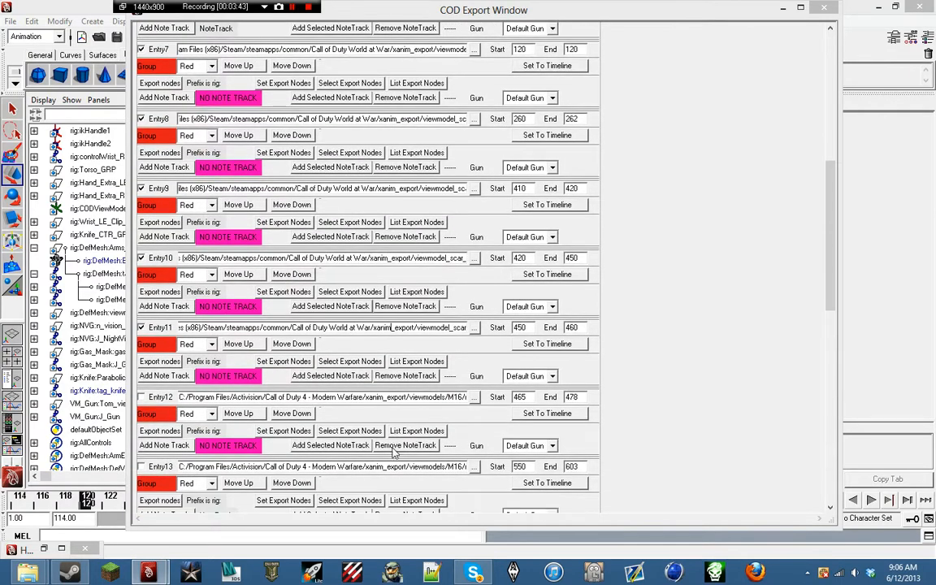
pyautogui.press('Right')
pyautogui.press('Right')
pyautogui.press('Right')
pyautogui.press('Right')
pyautogui.press('Right')
pyautogui.press('Right')
pyautogui.press('Right')
pyautogui.press('Right')
pyautogui.press('Right')
pyautogui.press('Right')
pyautogui.press('Right')
pyautogui.press('Right')
pyautogui.press('Right')
# Mark Entry12 for export and set its export file to the matching viewmodel_scar animation name in xanim_export.
pyautogui.click(162, 397)
pyautogui.click(474, 397)
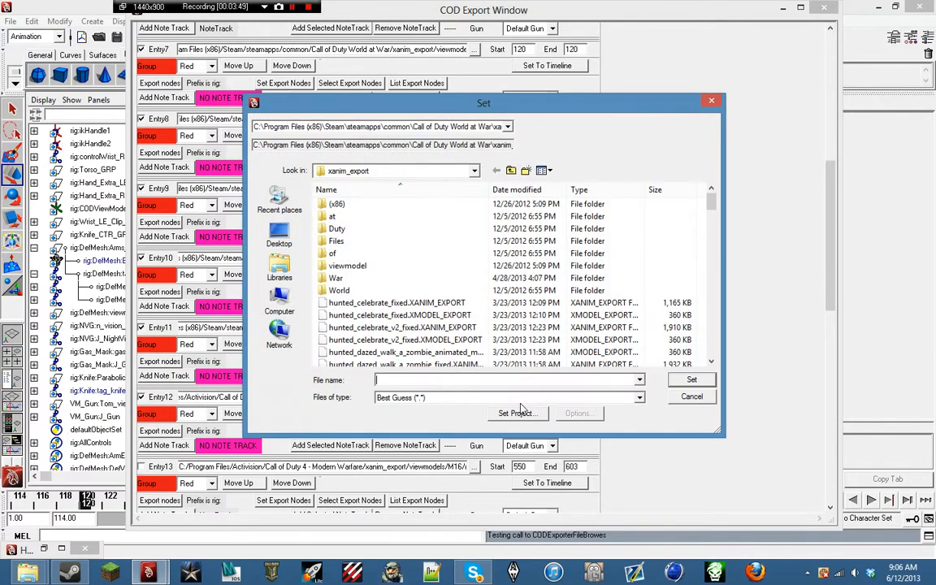
pyautogui.write('viewmodel_scar')
pyautogui.press('Return')
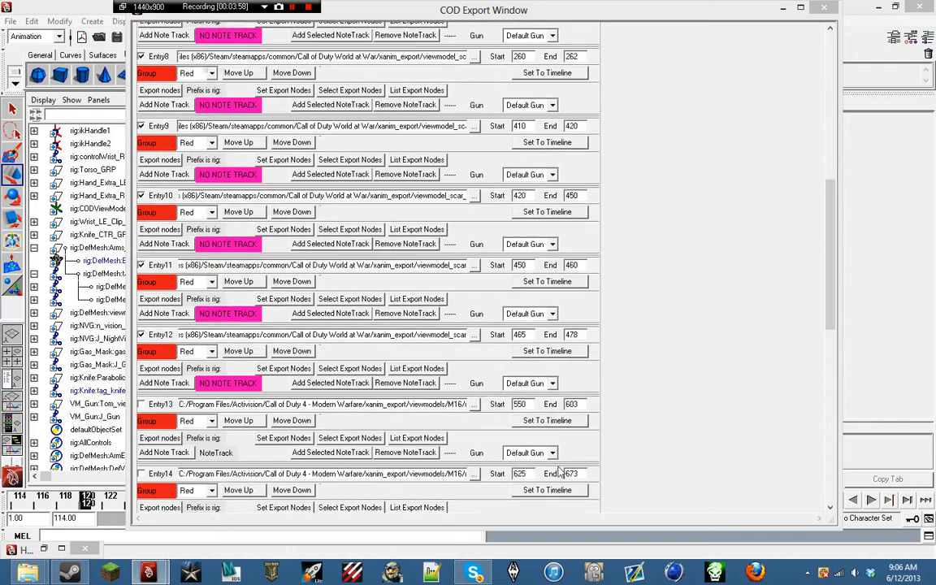
# Read the animation name at the end of Entry13's export path.
pyautogui.scroll(-3, 366, 268)
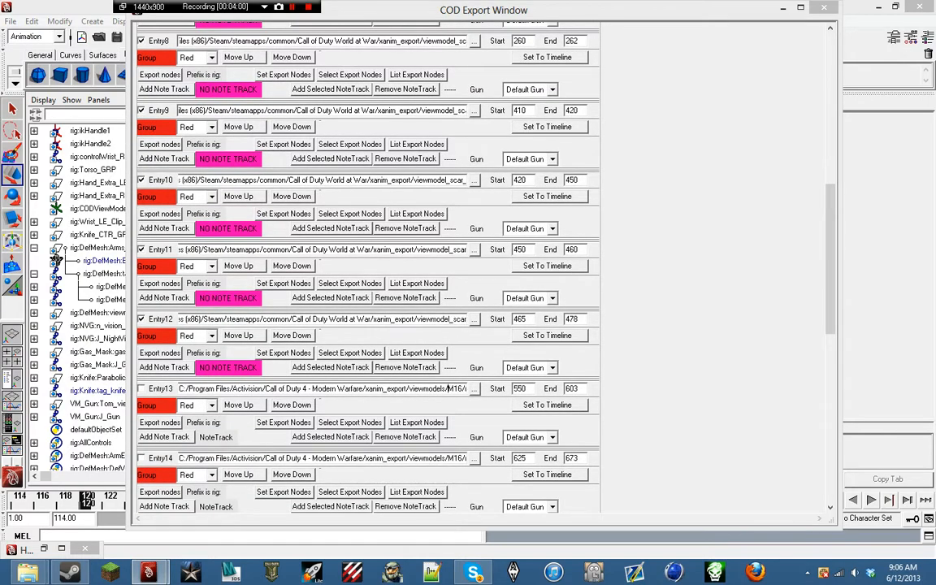
pyautogui.press('Right')
pyautogui.press('Right')
pyautogui.press('Right')
pyautogui.press('Right')
pyautogui.press('Right')
pyautogui.press('Right')
pyautogui.press('Right')
pyautogui.press('Right')
pyautogui.press('Right')
pyautogui.press('Right')
pyautogui.press('Right')
pyautogui.press('Right')
pyautogui.press('Right')
pyautogui.press('Right')
pyautogui.press('Right')
pyautogui.press('Right')
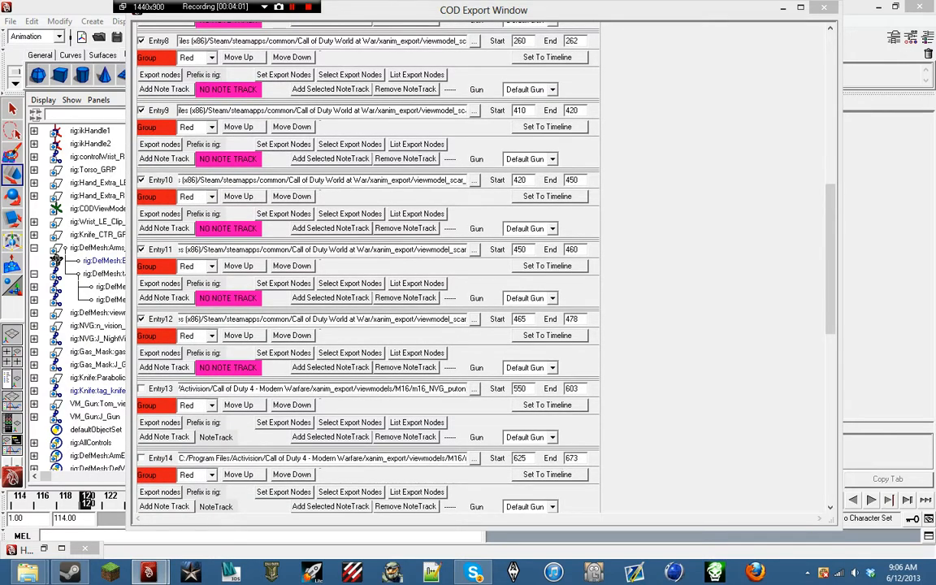
# Read the animation name at the end of Entry14's export path.
pyautogui.click(425, 458)
pyautogui.press('Right')
pyautogui.press('Right')
pyautogui.press('Right')
pyautogui.press('Right')
pyautogui.press('Right')
pyautogui.press('Right')
pyautogui.press('Right')
pyautogui.press('Right')
pyautogui.press('Right')
pyautogui.press('Right')
pyautogui.press('Right')
pyautogui.press('Right')
pyautogui.press('Right')
pyautogui.press('Right')
pyautogui.press('Right')
pyautogui.press('Right')
pyautogui.press('Right')
pyautogui.press('Right')
pyautogui.press('Right')
pyautogui.press('Right')
# Read the animation name at the end of Entry19's export path.
pyautogui.scroll(-3, 561, 472)
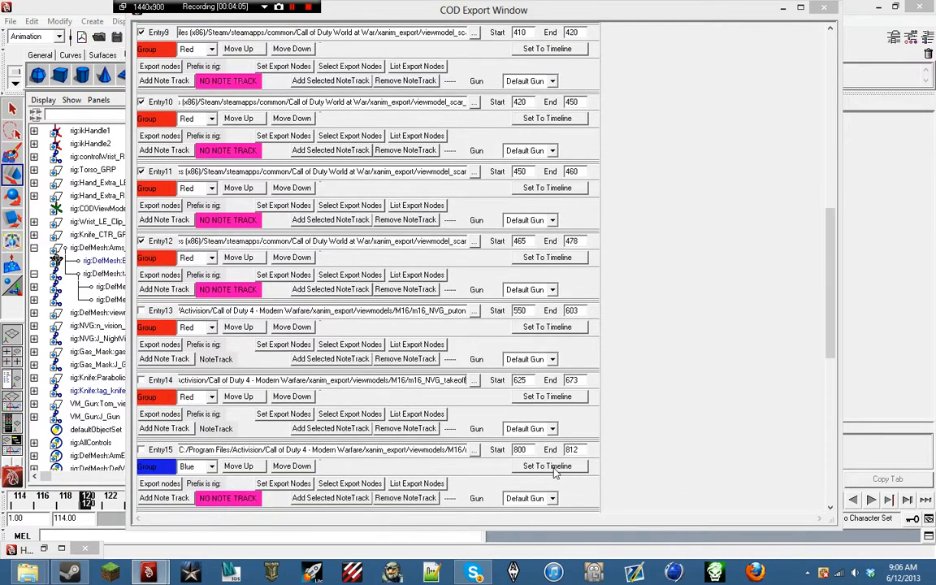
pyautogui.scroll(-1, 555, 473)
pyautogui.scroll(-12, 558, 446)
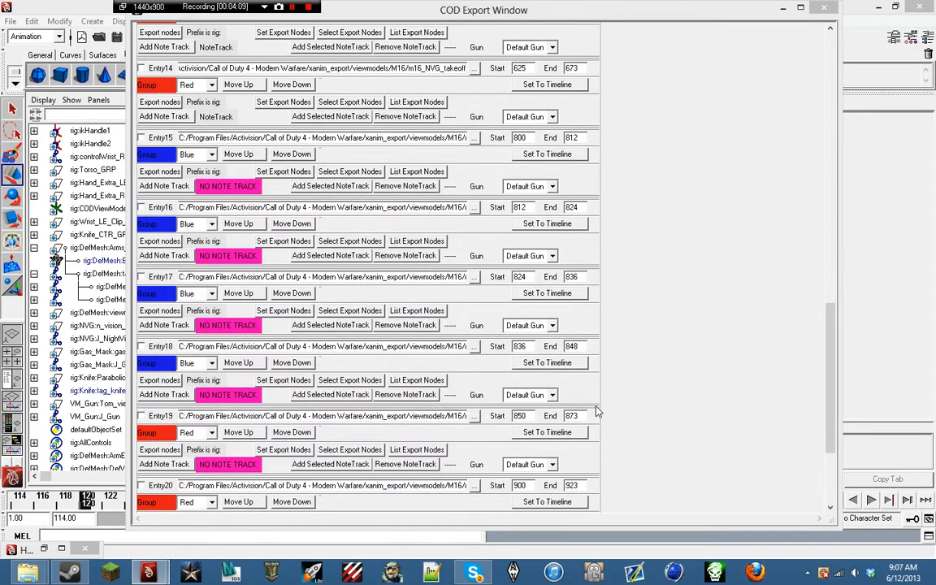
pyautogui.press('Right')
pyautogui.press('Right')
pyautogui.press('Right')
pyautogui.press('Right')
pyautogui.press('Right')
pyautogui.press('Right')
pyautogui.press('Right')
pyautogui.press('Right')
pyautogui.press('Right')
pyautogui.press('Right')
pyautogui.press('Right')
pyautogui.press('Right')
pyautogui.press('Right')
pyautogui.press('Right')
pyautogui.press('Right')
pyautogui.press('Right')
pyautogui.press('Right')
pyautogui.press('Right')
pyautogui.press('Right')
pyautogui.press('Right')
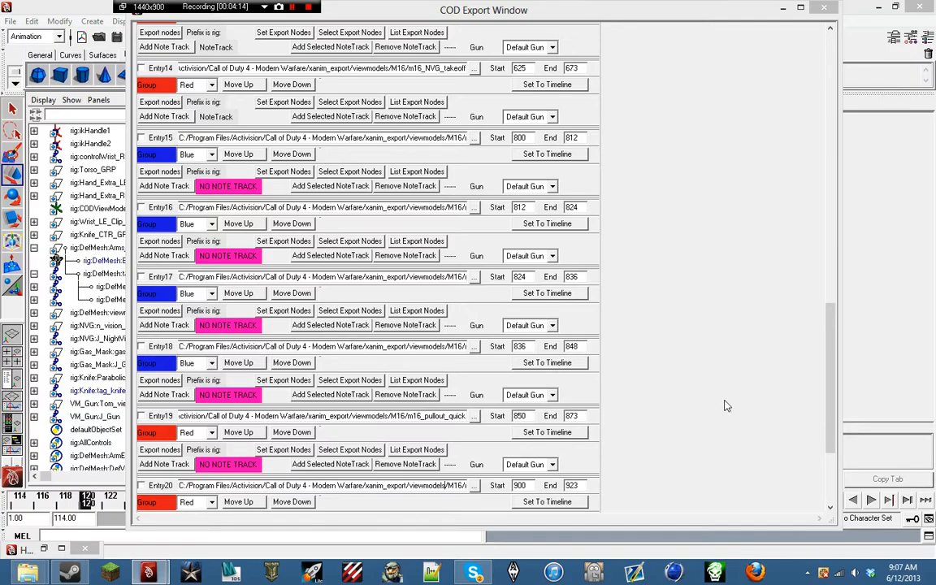
# Read the animation name at the end of Entry20's export path.
pyautogui.press('Right')
pyautogui.press('Right')
pyautogui.press('Right')
pyautogui.press('Right')
pyautogui.press('Right')
pyautogui.press('Right')
pyautogui.press('Right')
pyautogui.press('Right')
pyautogui.press('Right')
pyautogui.press('Right')
pyautogui.press('Right')
pyautogui.press('Right')
pyautogui.press('Right')
pyautogui.press('Right')
pyautogui.press('Right')
pyautogui.press('Right')
pyautogui.press('Right')
pyautogui.press('Right')
pyautogui.press('Right')
pyautogui.press('Right')
pyautogui.scroll(-5, 740, 407)
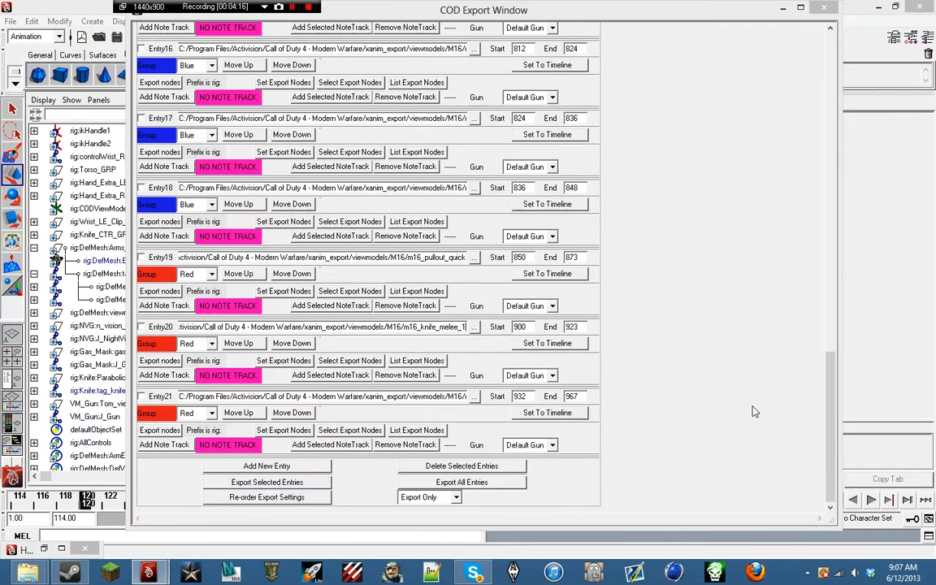
pyautogui.scroll(10, 755, 412)
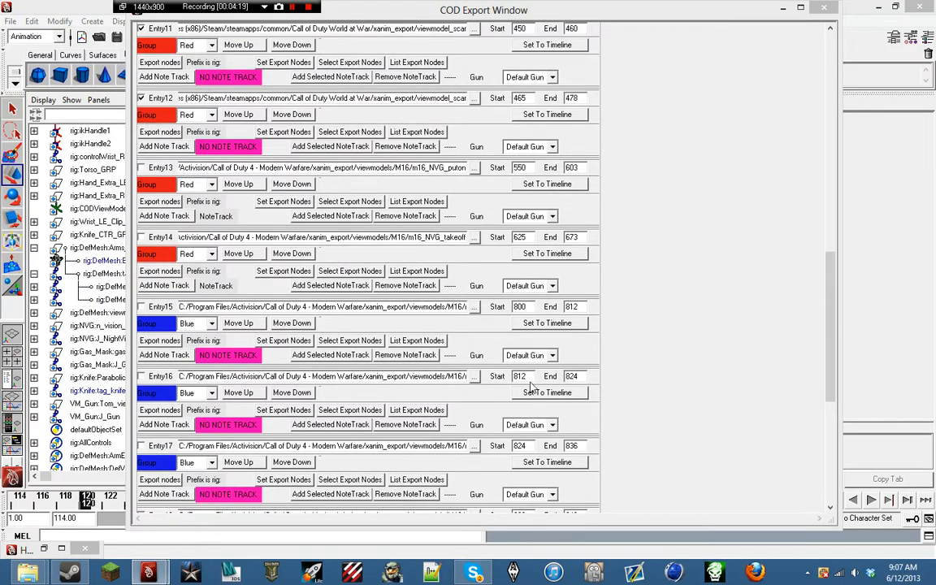
pyautogui.scroll(5, 294, 228)
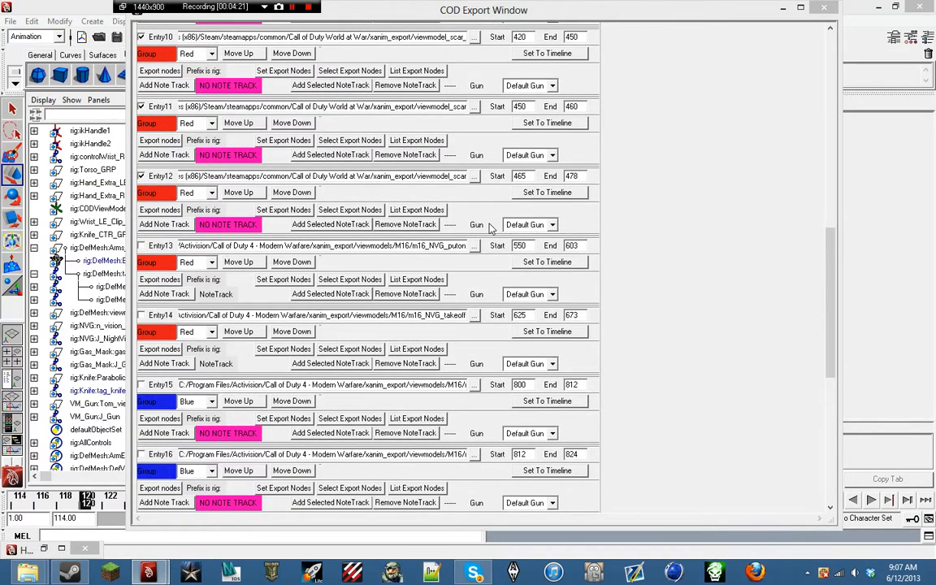
pyautogui.scroll(-4, 489, 228)
pyautogui.scroll(-10, 490, 228)
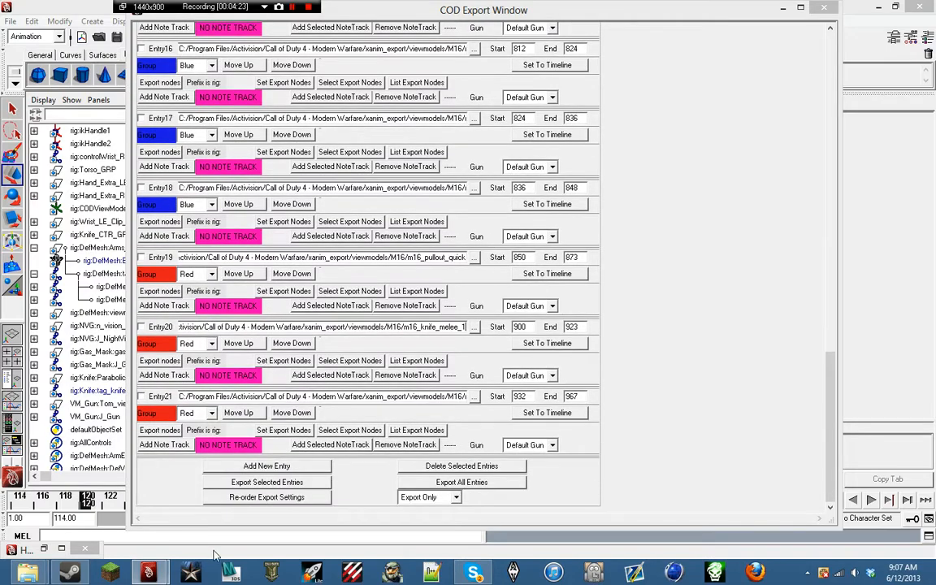
pyautogui.click(267, 482)
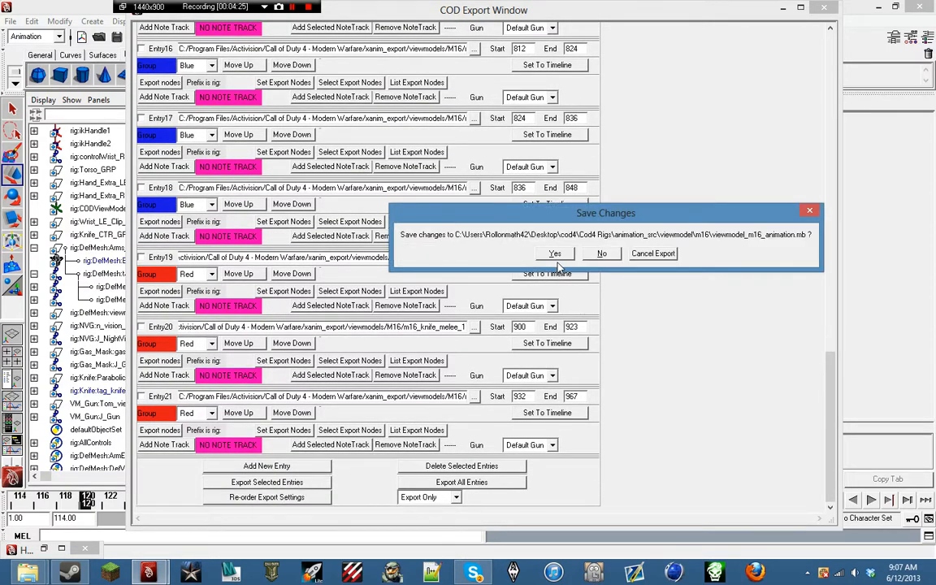
pyautogui.click(651, 255)
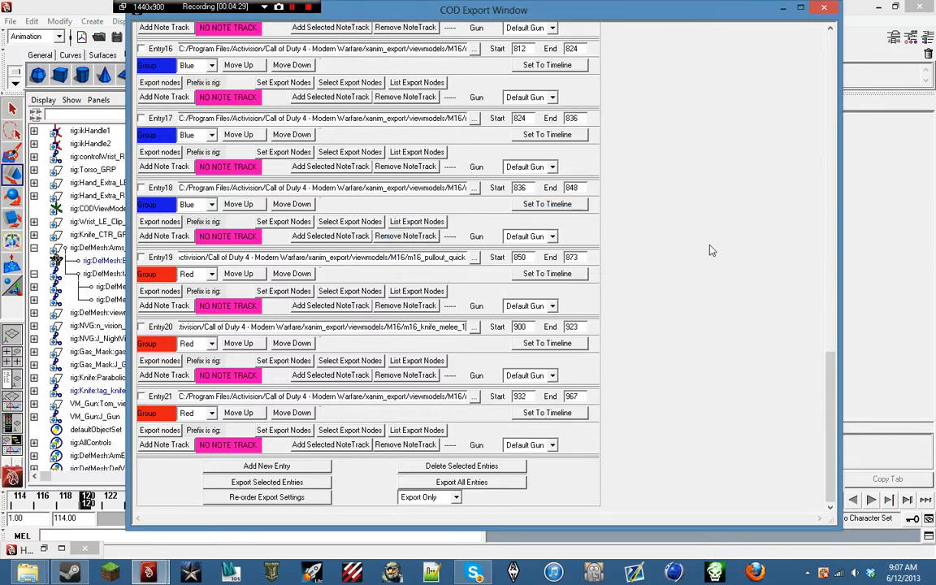
# Save the scene as viewmodel_Scar_h_animations in the viewmodel_scar_h folder under World at War's model_export.
pyautogui.click(10, 21)
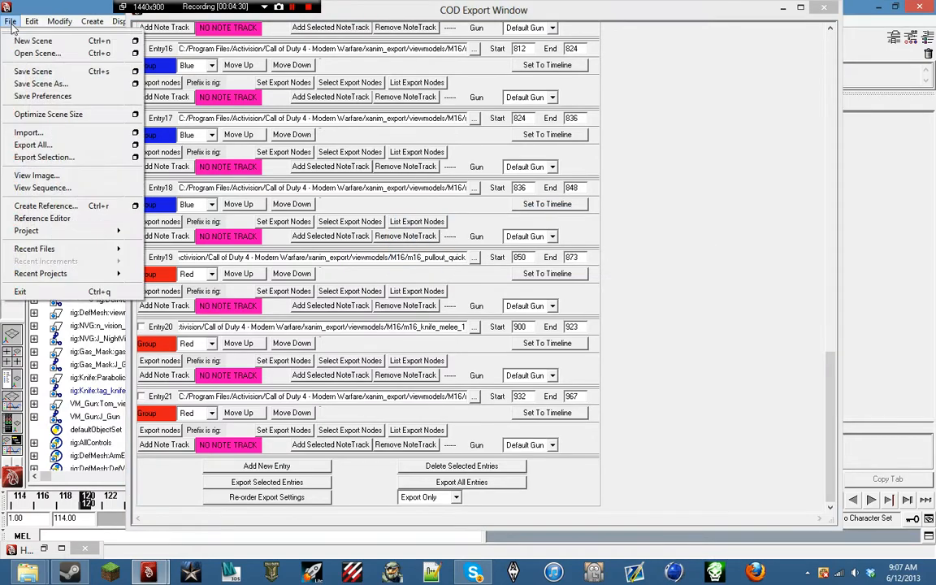
pyautogui.click(79, 85)
pyautogui.click(490, 142)
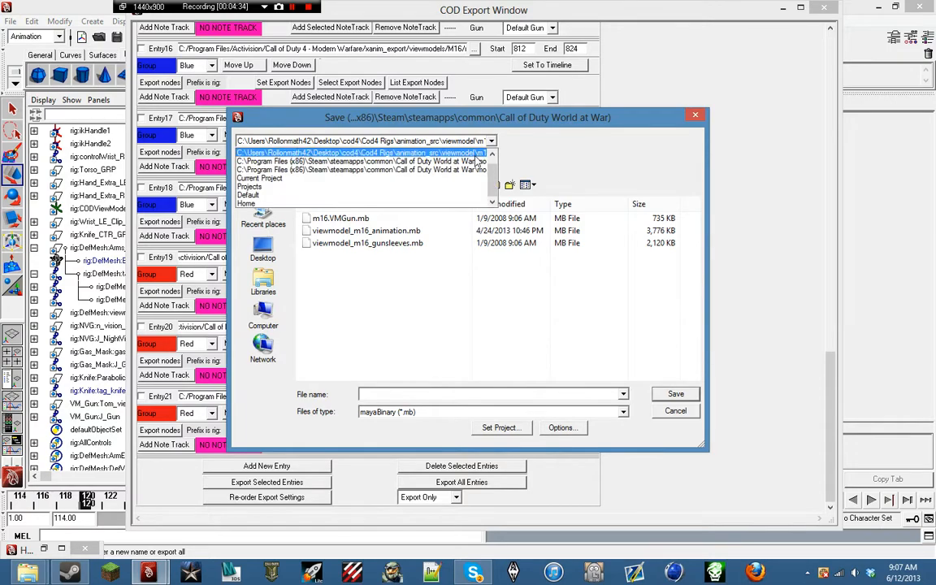
pyautogui.click(281, 160)
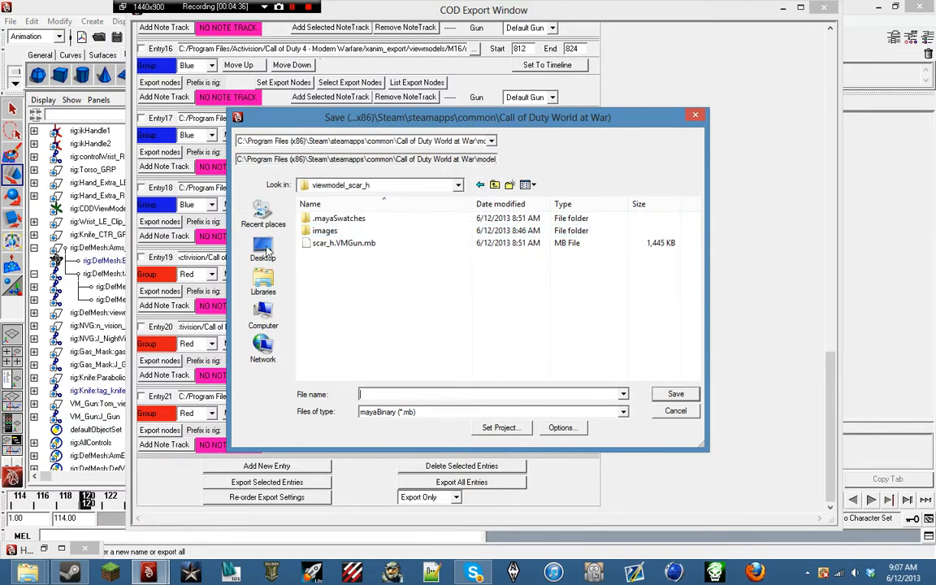
pyautogui.write('vie')
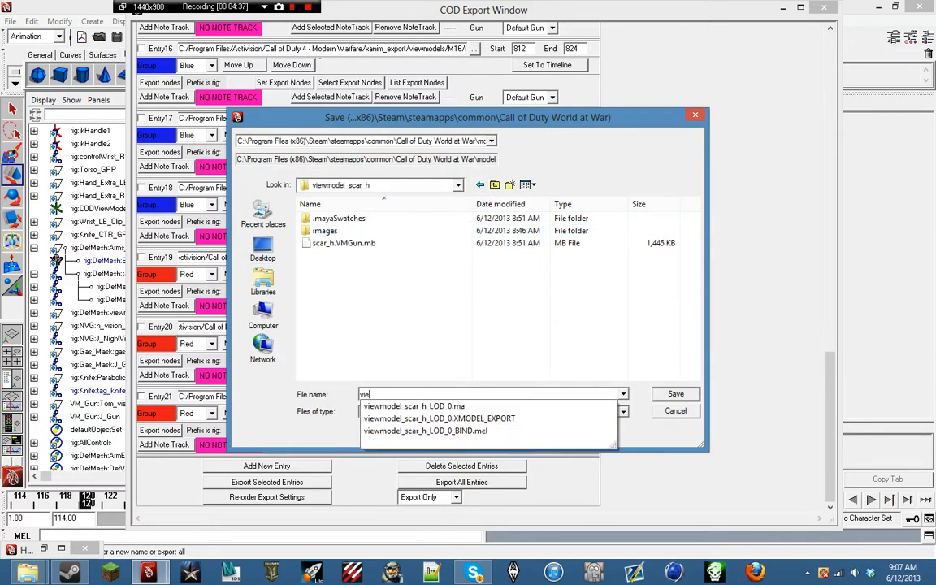
pyautogui.write('wmodel_Scar_h_animations')
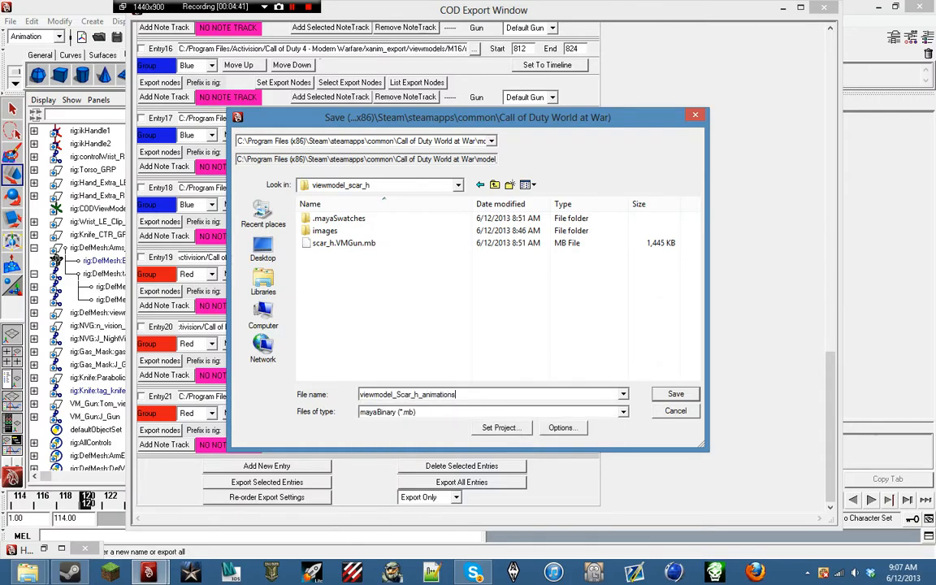
pyautogui.press('Return')
# Try to export the selected entries and read the export log in the Script Editor.
pyautogui.click(321, 483)
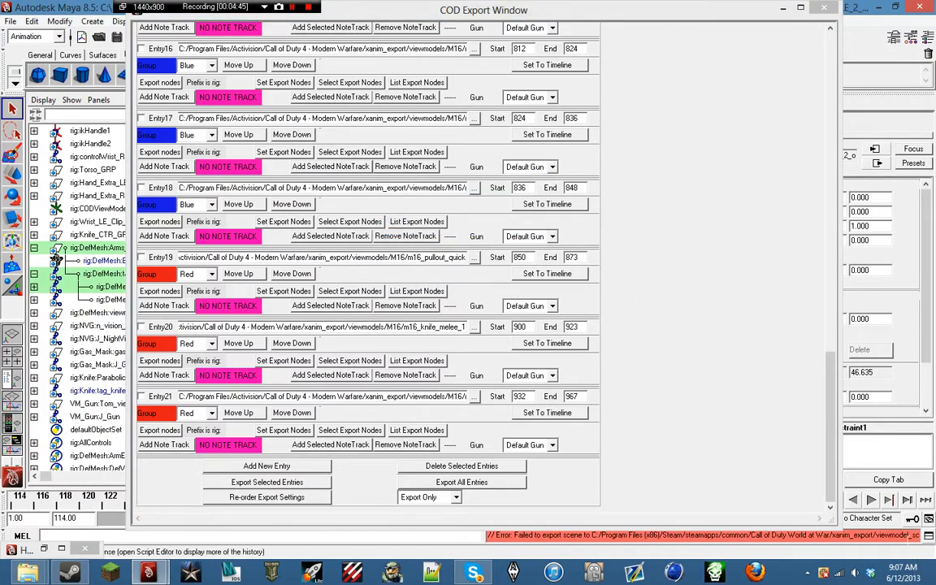
pyautogui.click(929, 536)
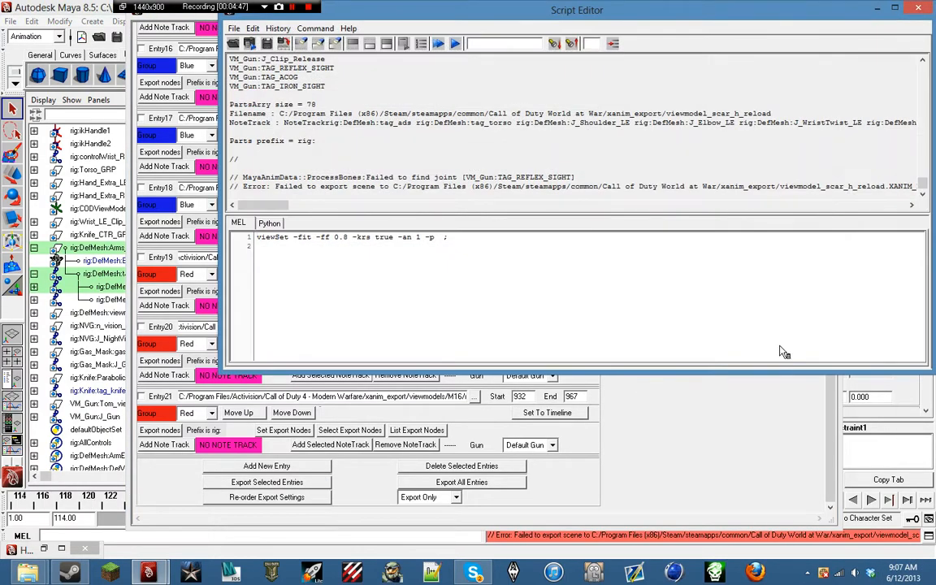
pyautogui.moveTo(280, 206)
pyautogui.mouseDown()
pyautogui.moveTo(304, 208)
pyautogui.moveTo(279, 206)
pyautogui.mouseUp()
pyautogui.click(919, 9)
# Expand the VM_Gun:J_Gun joint in the Outliner and duplicate its VM_Gun:TAG_IRON_SIGHT joint.
pyautogui.click(94, 416)
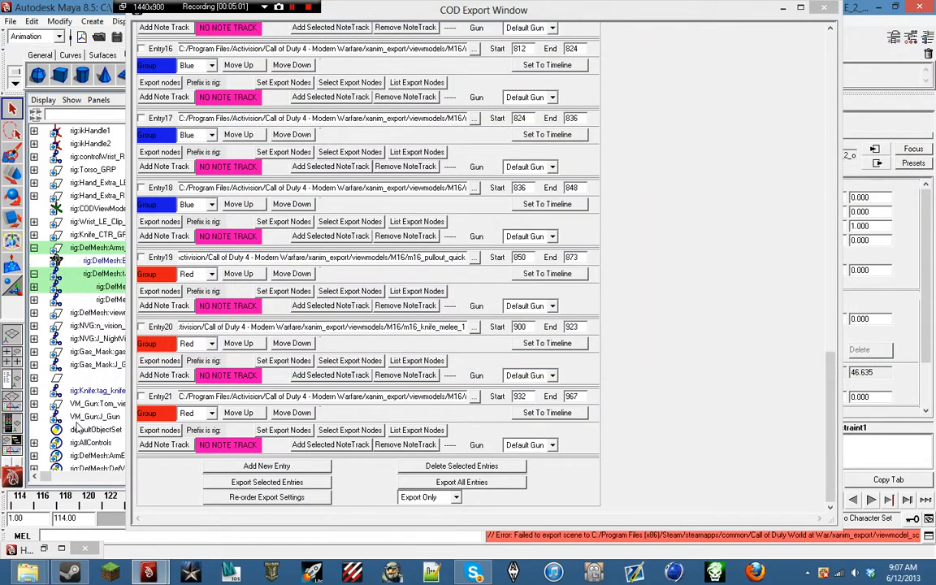
pyautogui.click(33, 417)
pyautogui.moveTo(562, 11); pyautogui.dragTo(774, 14)
pyautogui.scroll(-5, 150, 404)
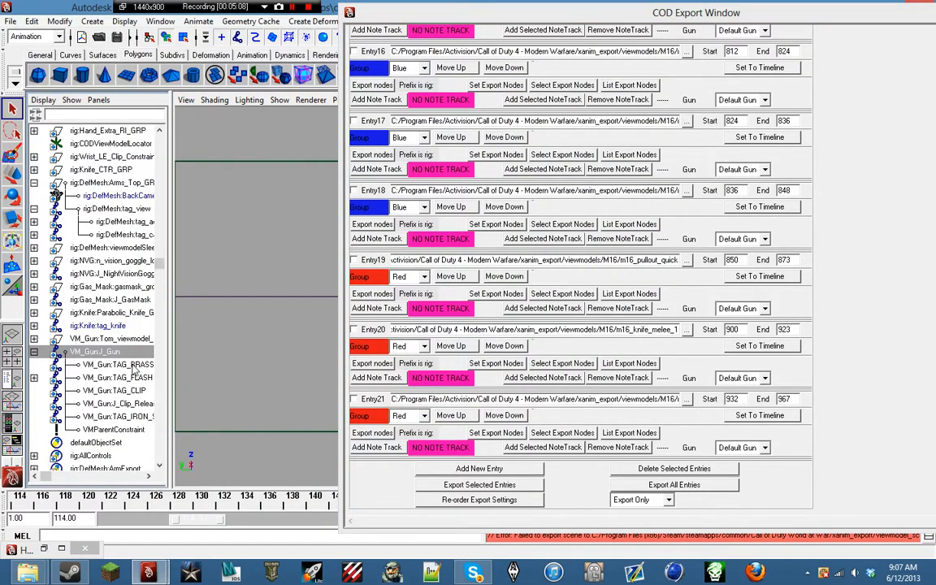
pyautogui.click(135, 415)
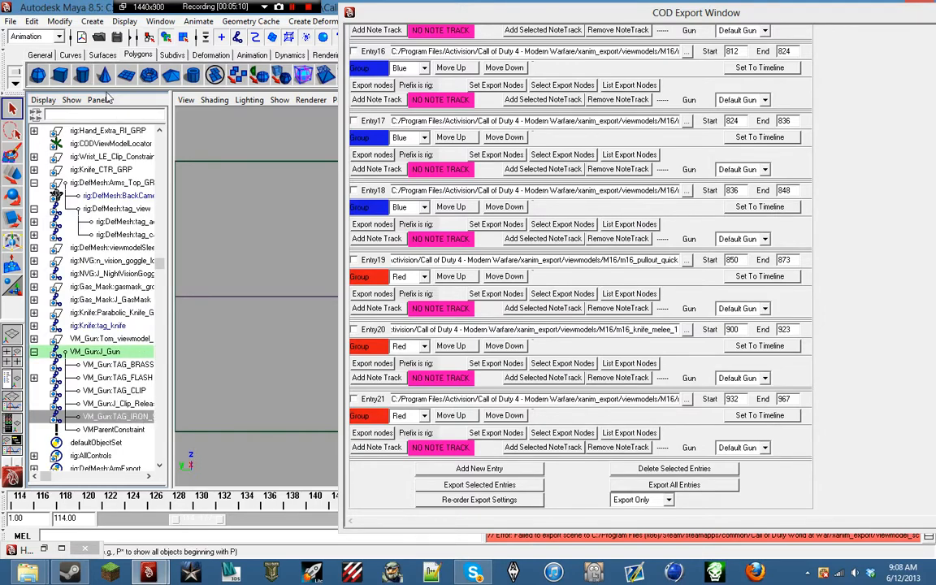
pyautogui.click(33, 21)
pyautogui.click(96, 291)
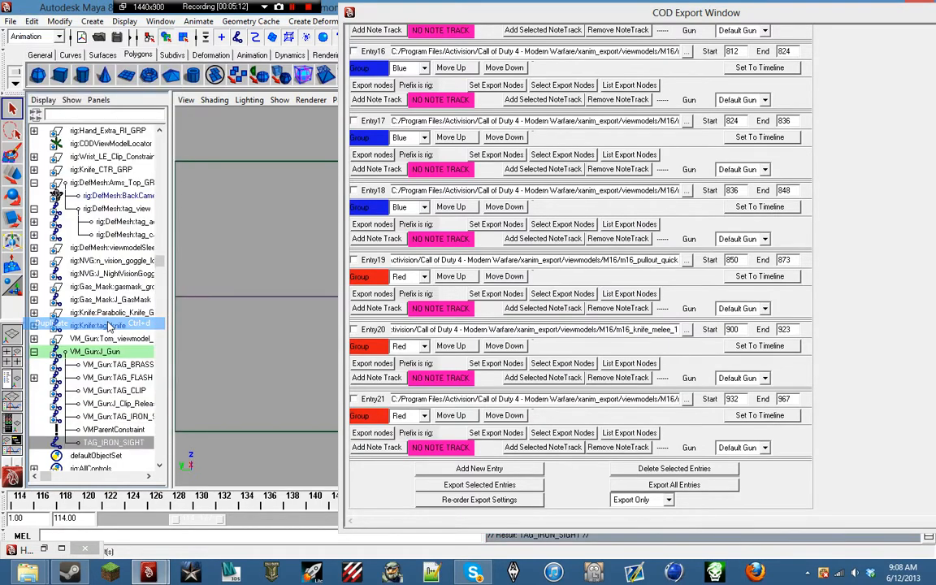
# Rename the duplicated iron sight joint as TAG_REFLEX_SIGHT.
pyautogui.doubleClick(106, 443)
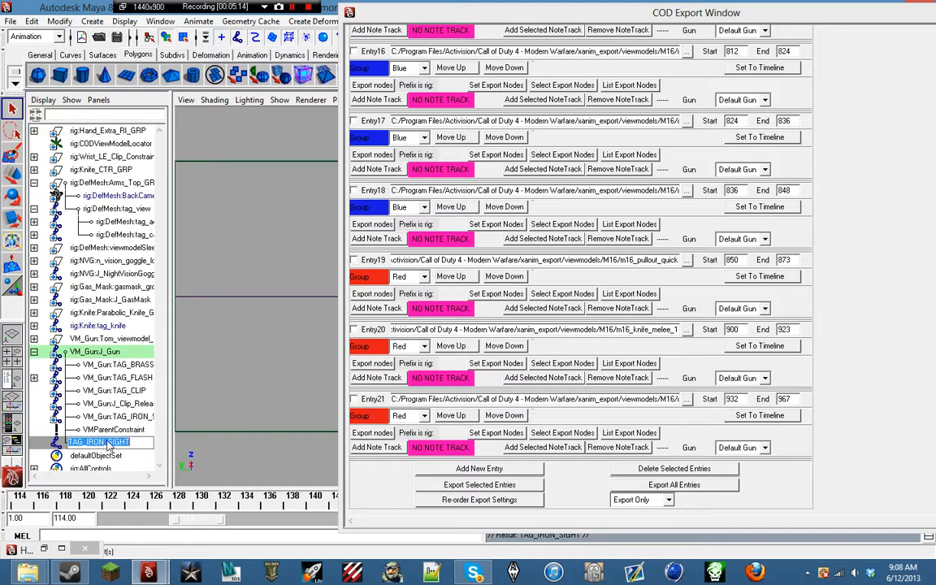
pyautogui.moveTo(86, 442); pyautogui.dragTo(105, 444)
pyautogui.write('RE')
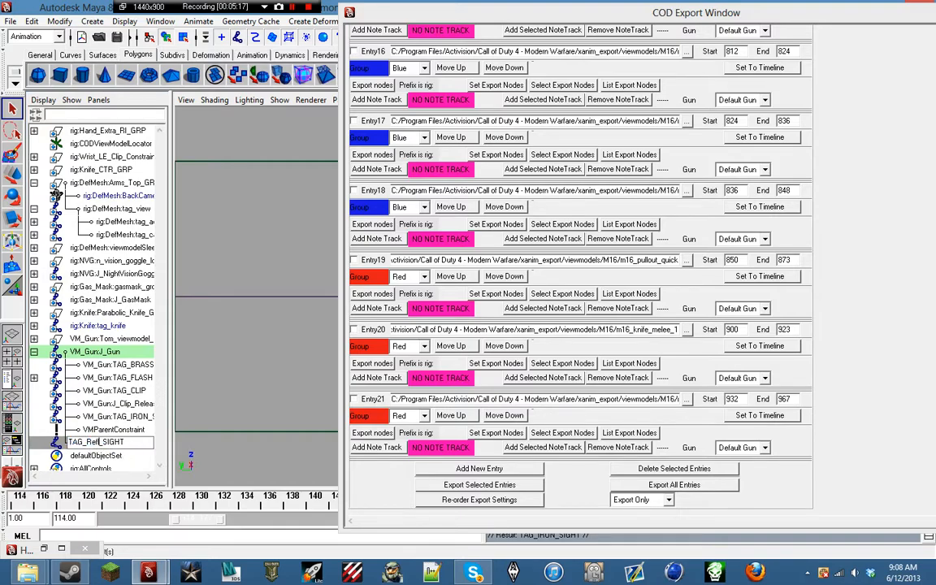
pyautogui.write('FLEX')
pyautogui.press('Return')
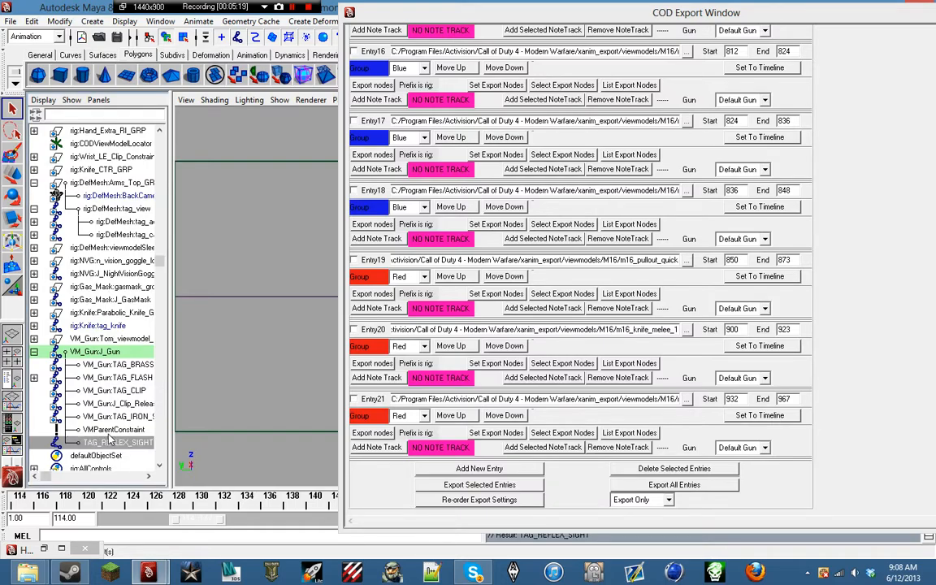
# Select the TAG_REFLEX_SIGHT joint and inspect its attributes and placement in the viewport.
pyautogui.moveTo(771, 6); pyautogui.dragTo(144, 4)
pyautogui.press('4')
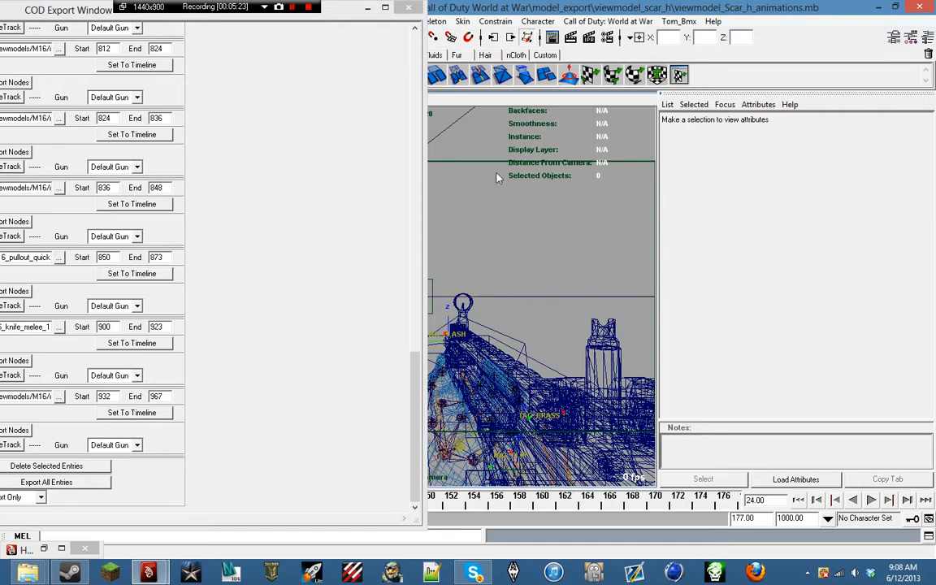
pyautogui.moveTo(216, 17); pyautogui.dragTo(693, 414)
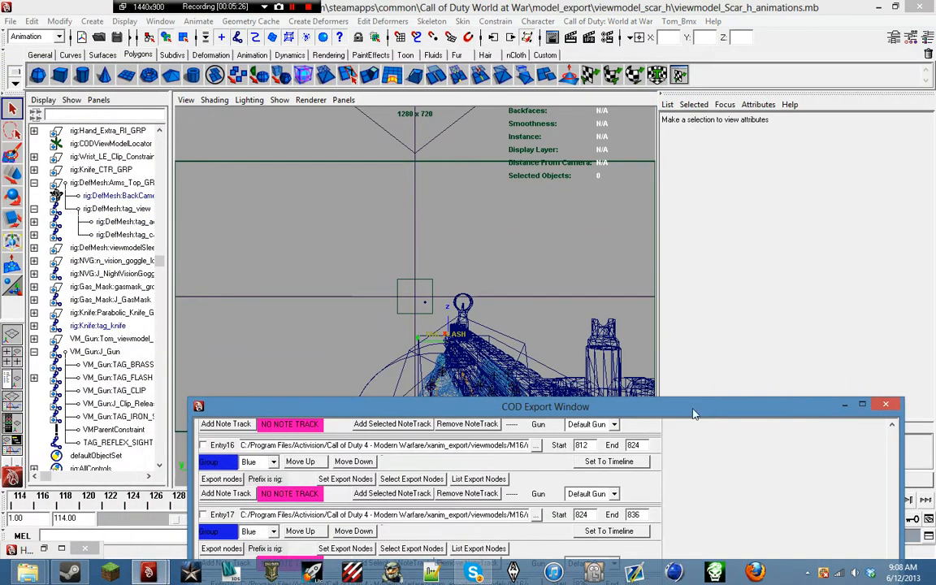
pyautogui.click(121, 442)
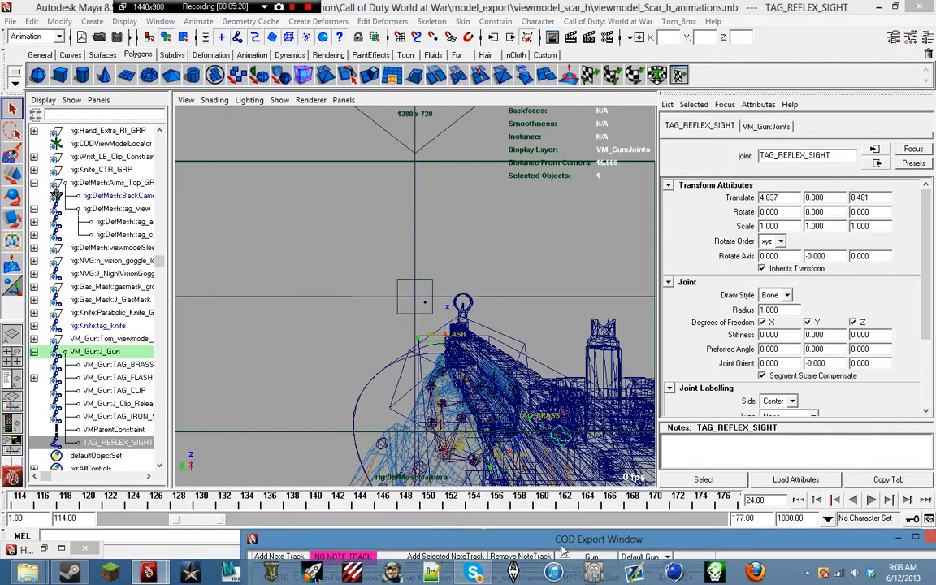
pyautogui.moveTo(575, 464); pyautogui.dragTo(490, 32)
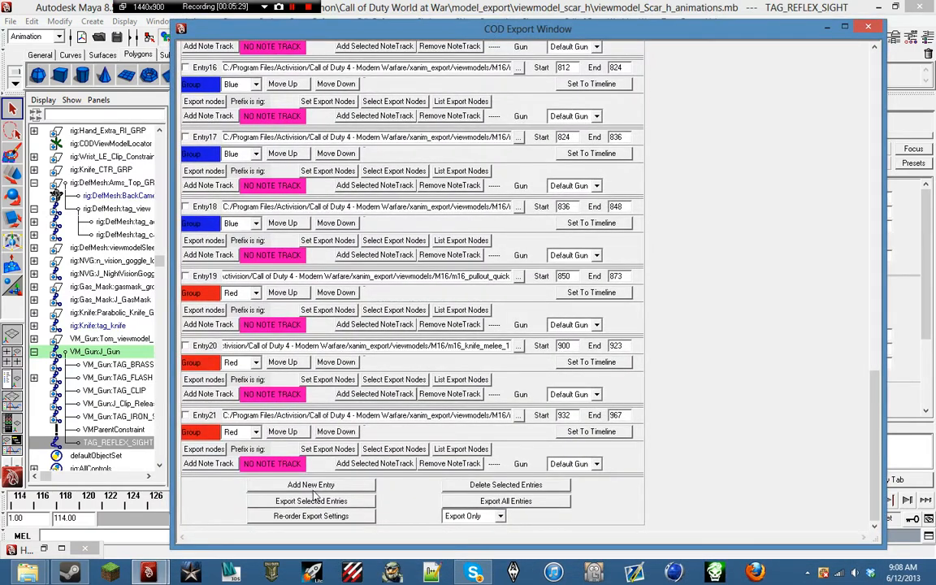
# Retry exporting the selected entries with the scene changes saved, and examine the Script Editor's joint messages.
pyautogui.click(367, 503)
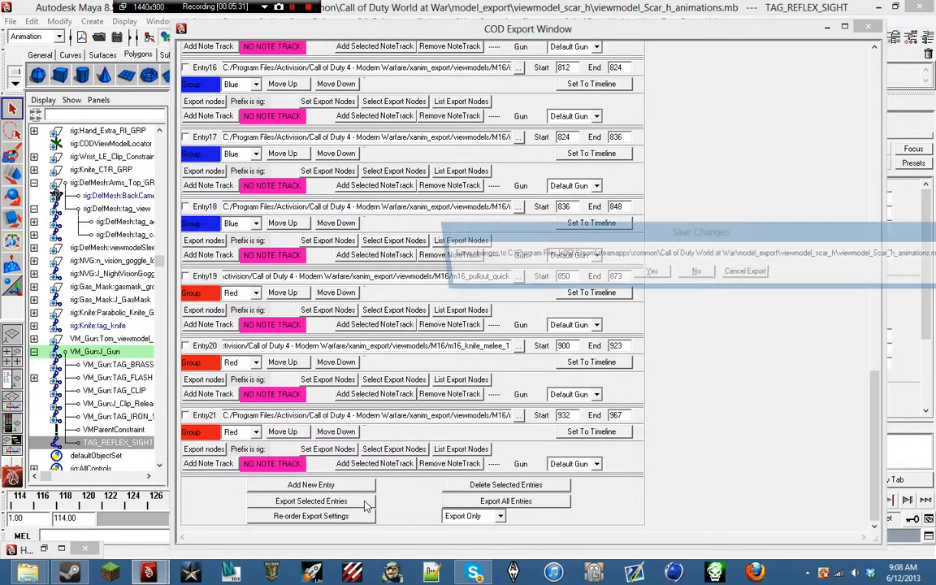
pyautogui.click(651, 274)
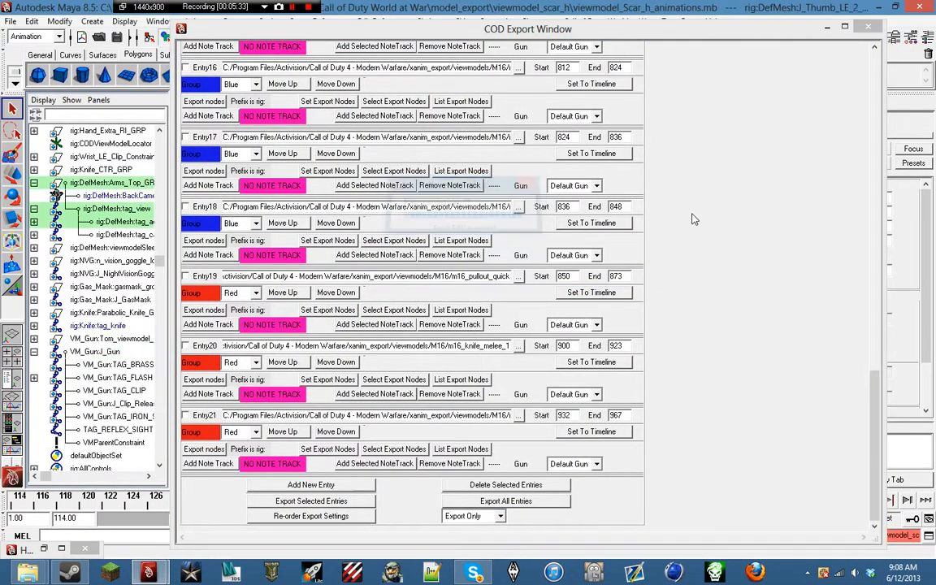
pyautogui.moveTo(566, 34); pyautogui.dragTo(267, 32)
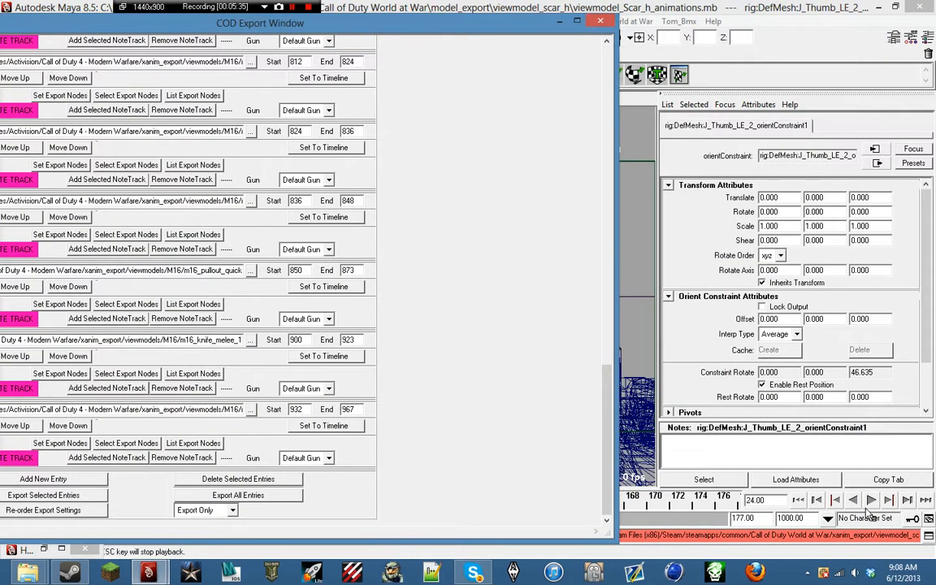
pyautogui.click(928, 535)
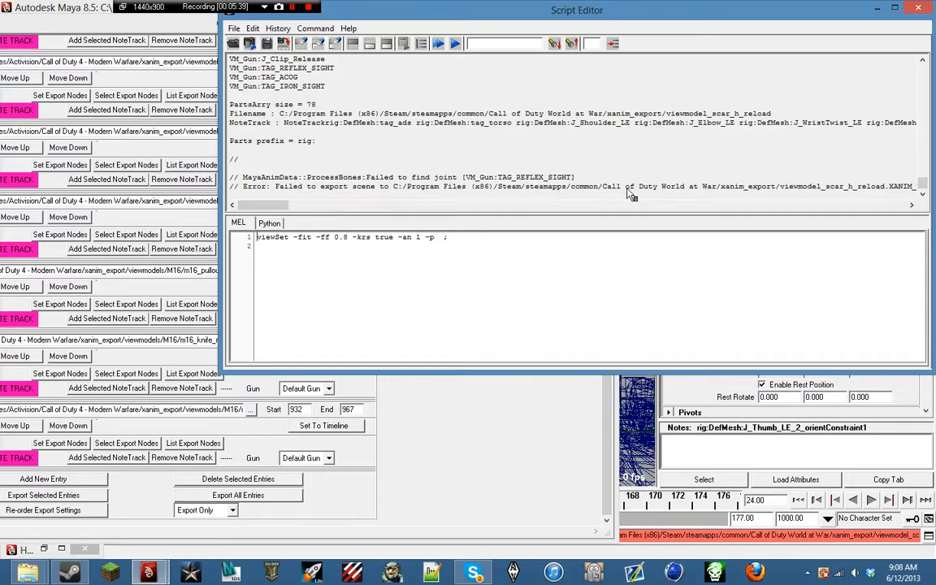
pyautogui.click(922, 11)
# Prefix the TAG_REFLEX_SIGHT joint's name with the gun namespace so it reads VM_Gun:TAG_REFLEX_SIGHT.
pyautogui.moveTo(359, 20); pyautogui.dragTo(796, 28)
pyautogui.click(122, 430)
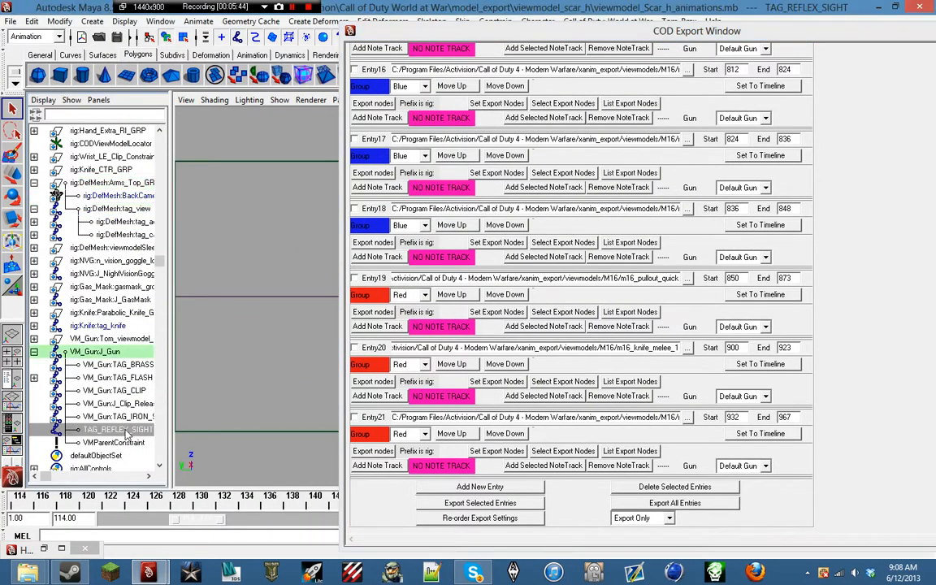
pyautogui.doubleClick(108, 430)
pyautogui.click(130, 432)
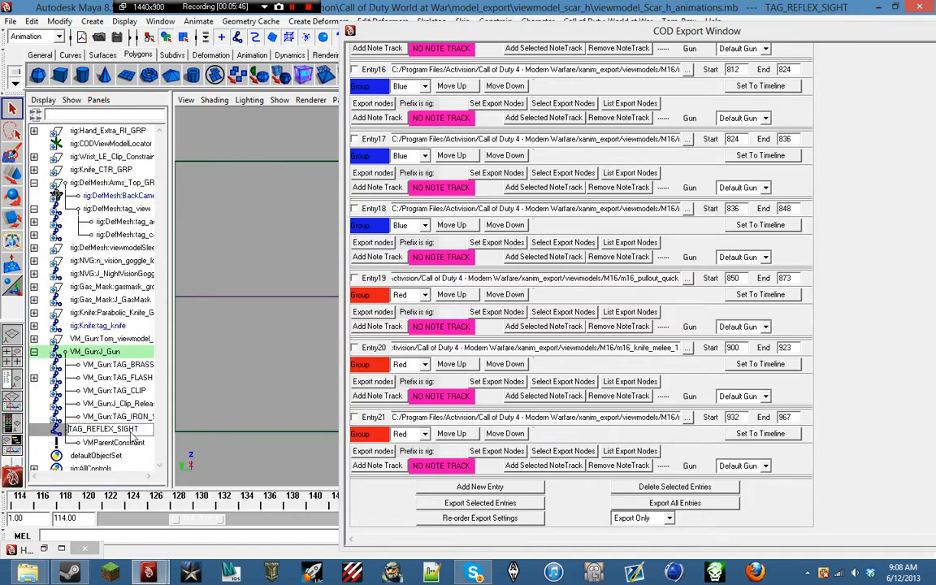
pyautogui.press('Home')
pyautogui.write('VM:Gun')
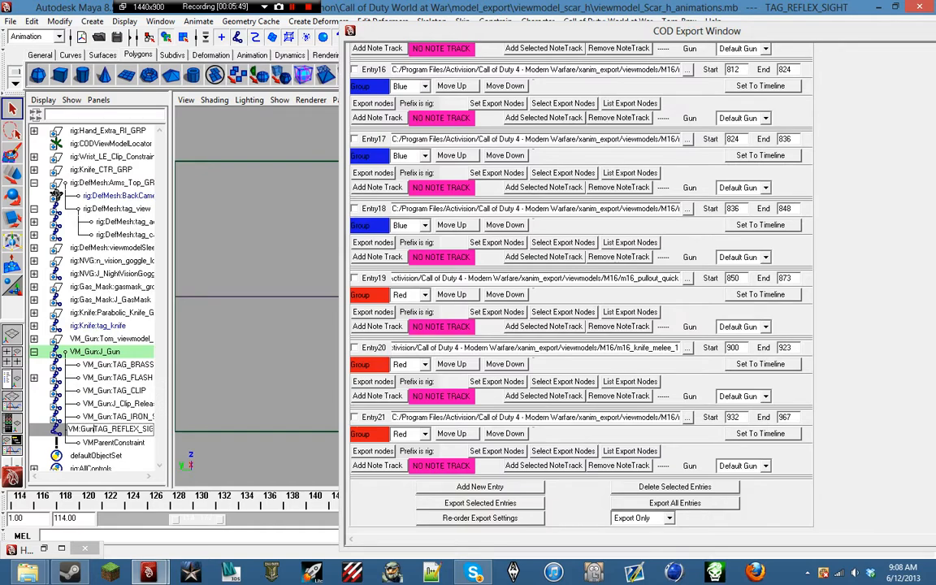
pyautogui.press('BackSpace')
pyautogui.press('BackSpace')
pyautogui.press('BackSpace')
pyautogui.press('BackSpace')
pyautogui.press('BackSpace')
pyautogui.write('M_')
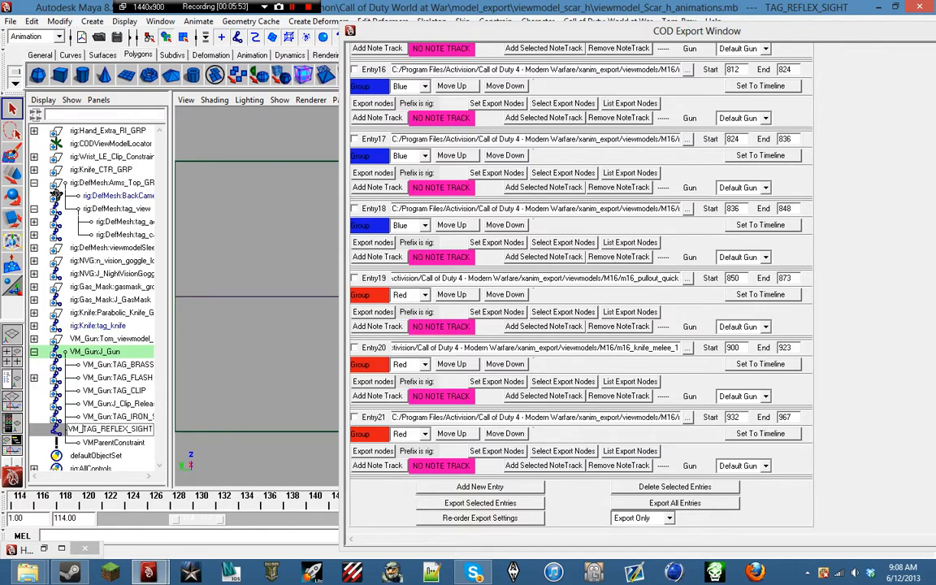
pyautogui.write('Gun:')
pyautogui.press('Return')
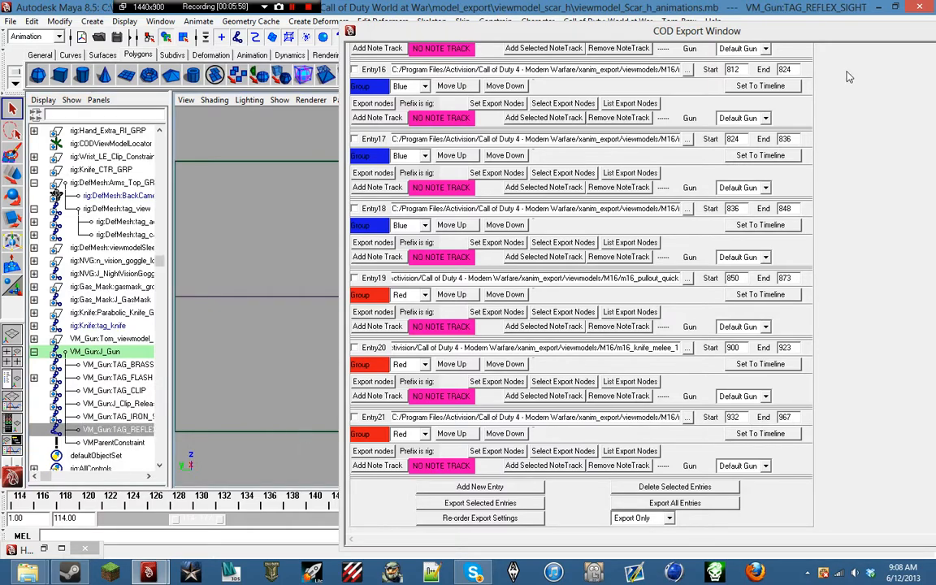
# Export the selected animation entries again with the scene saved, and check the Script Editor for further joint errors.
pyautogui.click(529, 507)
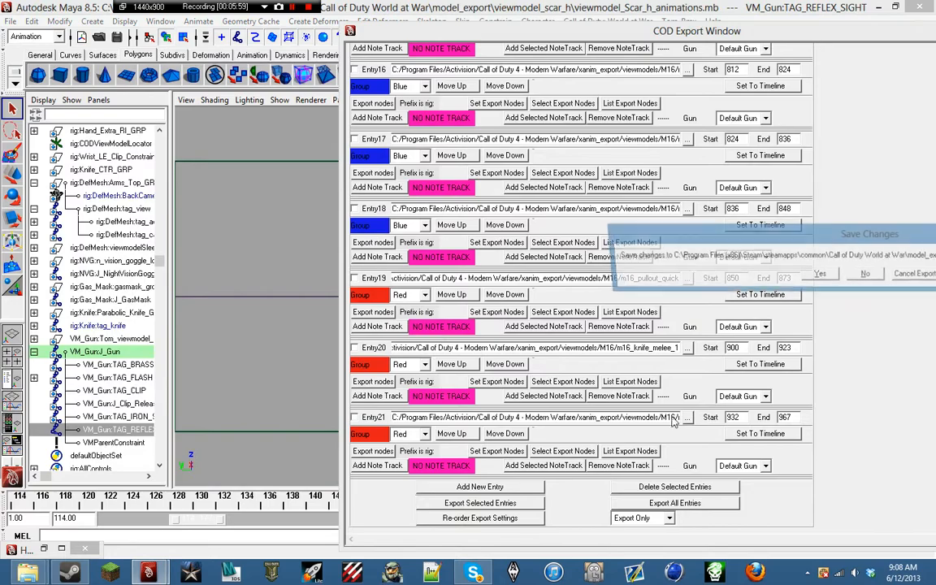
pyautogui.click(812, 274)
pyautogui.moveTo(779, 31); pyautogui.dragTo(394, 28)
pyautogui.click(929, 536)
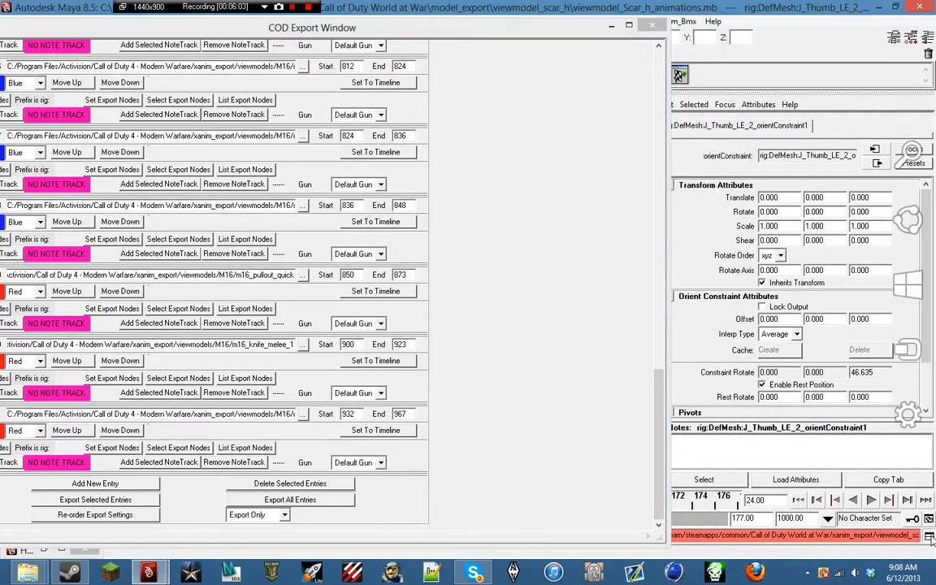
pyautogui.click(919, 8)
pyautogui.moveTo(528, 26); pyautogui.dragTo(889, 34)
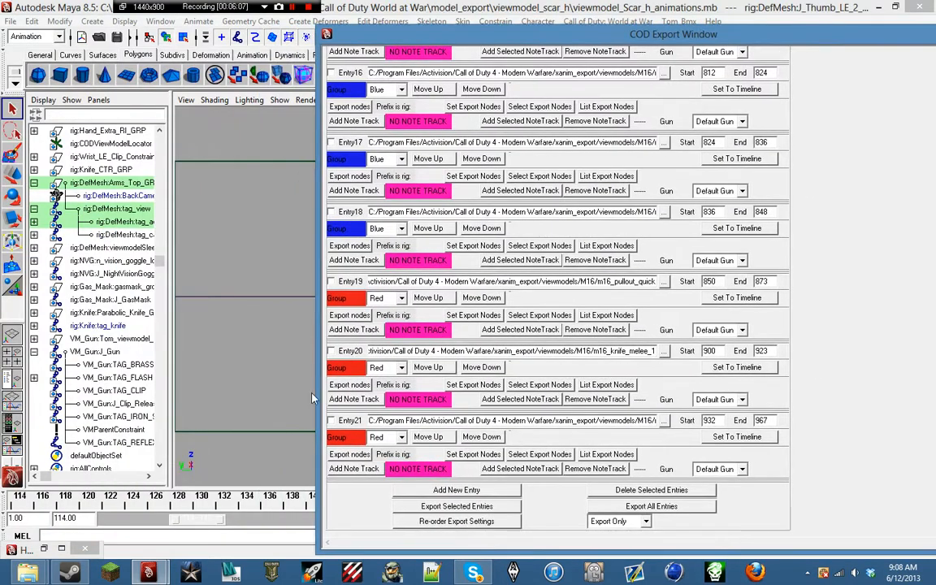
# Duplicate the VM_Gun:TAG_REFLEX_SIGHT joint and rename the copy VM_Gun:TAG_ACOG.
pyautogui.click(118, 442)
pyautogui.click(39, 22)
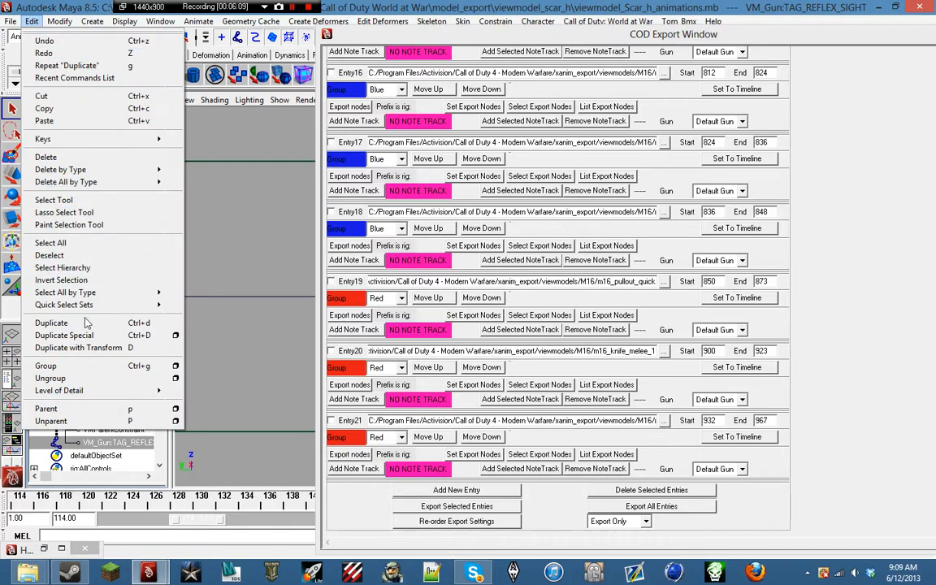
pyautogui.click(49, 323)
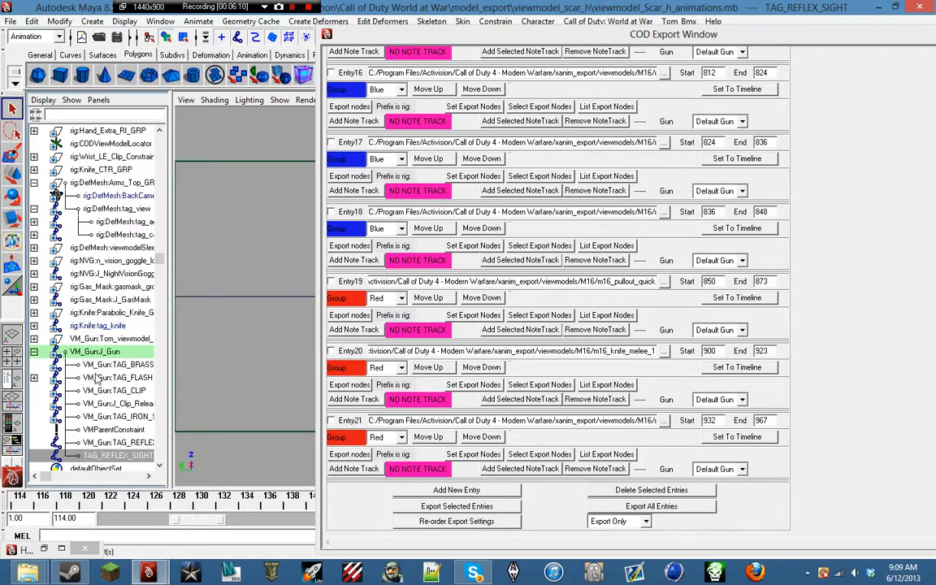
pyautogui.doubleClick(122, 457)
pyautogui.write('VM_Gun:TA')
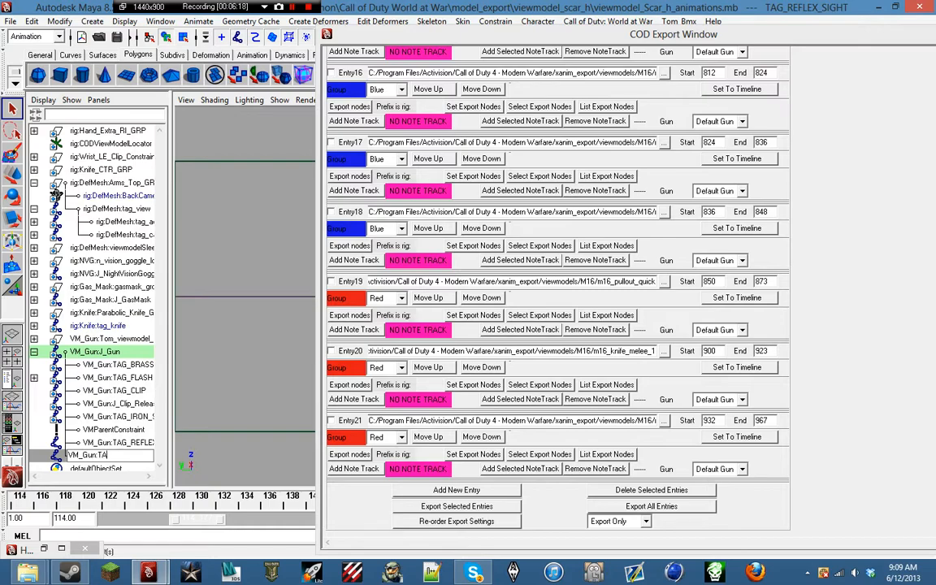
pyautogui.press('Return')
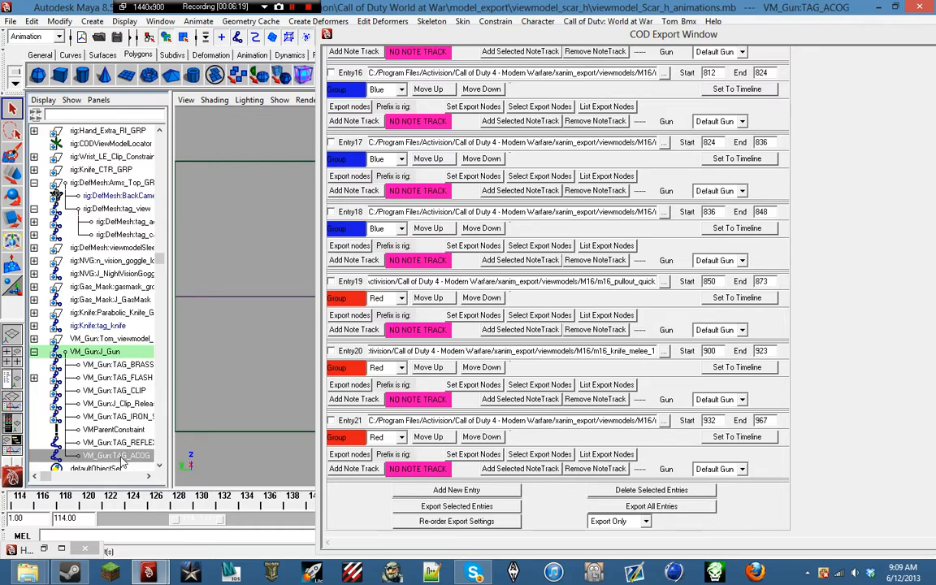
# Save the scene changes, export the selected animation entries, and close the animation export window.
pyautogui.click(512, 507)
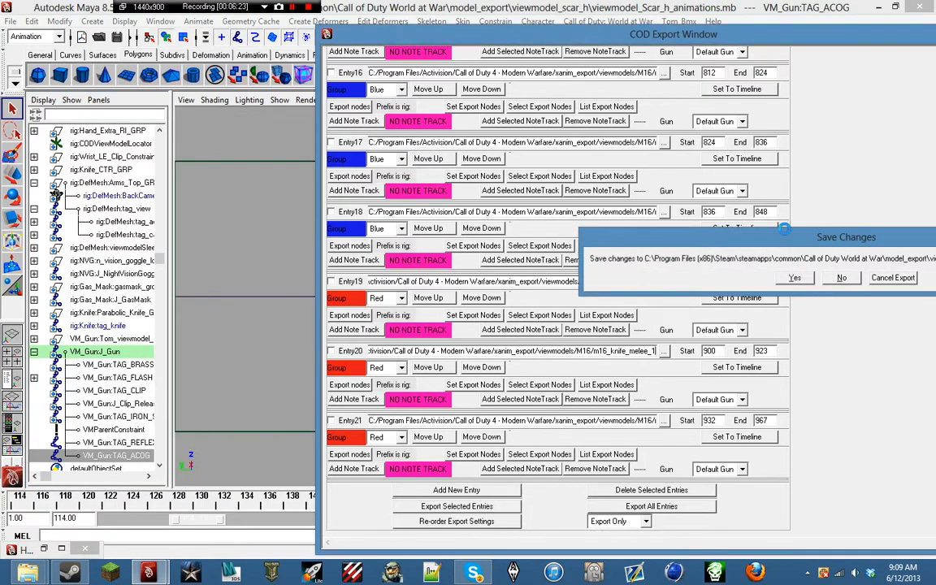
pyautogui.click(792, 277)
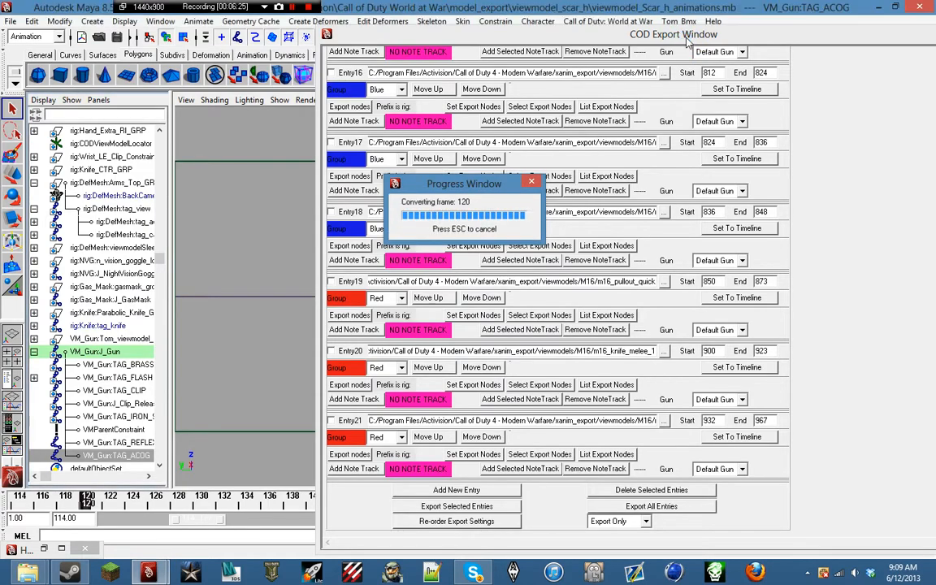
pyautogui.moveTo(686, 41); pyautogui.dragTo(440, 36)
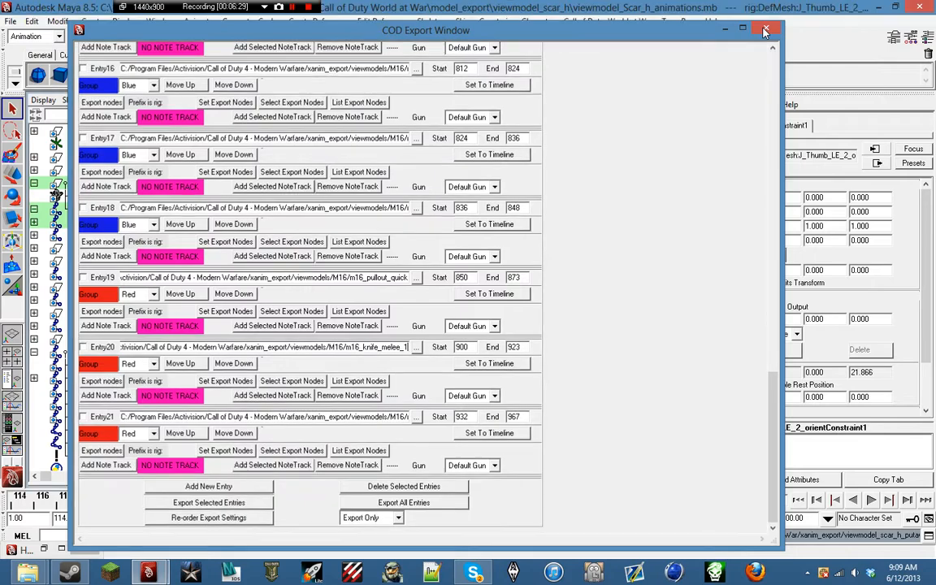
pyautogui.click(765, 31)
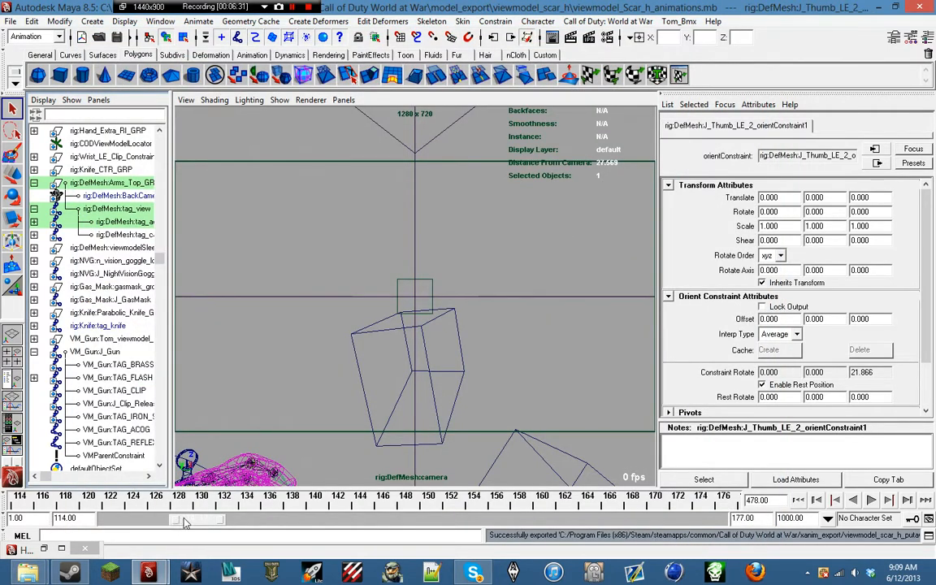
# Return the timeline to frame 1 and add a new entry in the Model Exporter.
pyautogui.moveTo(187, 521); pyautogui.dragTo(115, 527)
pyautogui.click(13, 504)
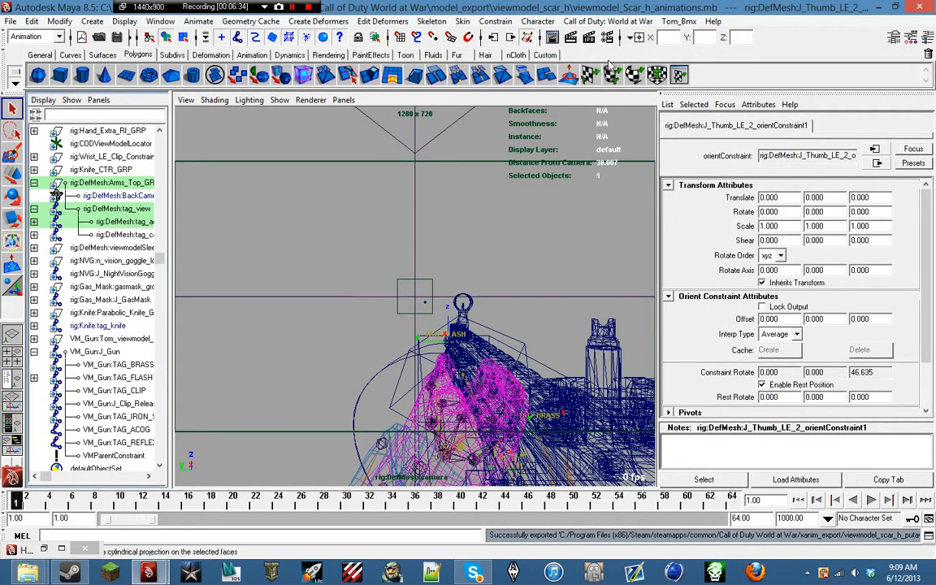
pyautogui.click(561, 21)
pyautogui.click(606, 40)
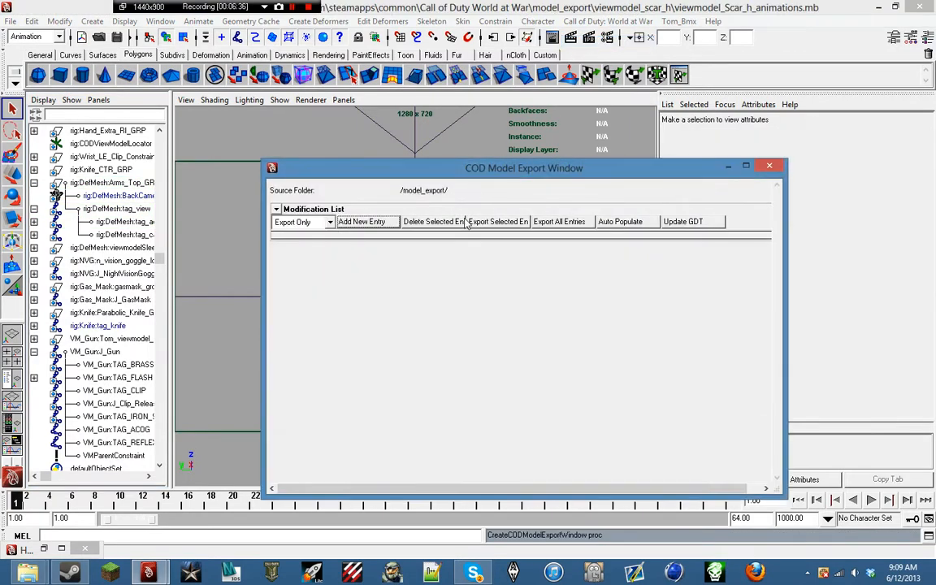
pyautogui.click(601, 22)
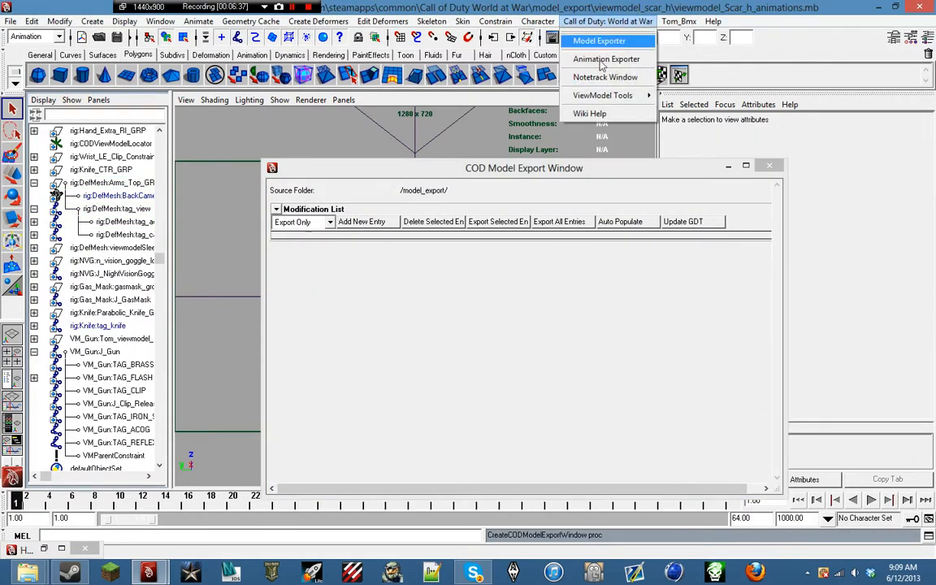
pyautogui.click(362, 222)
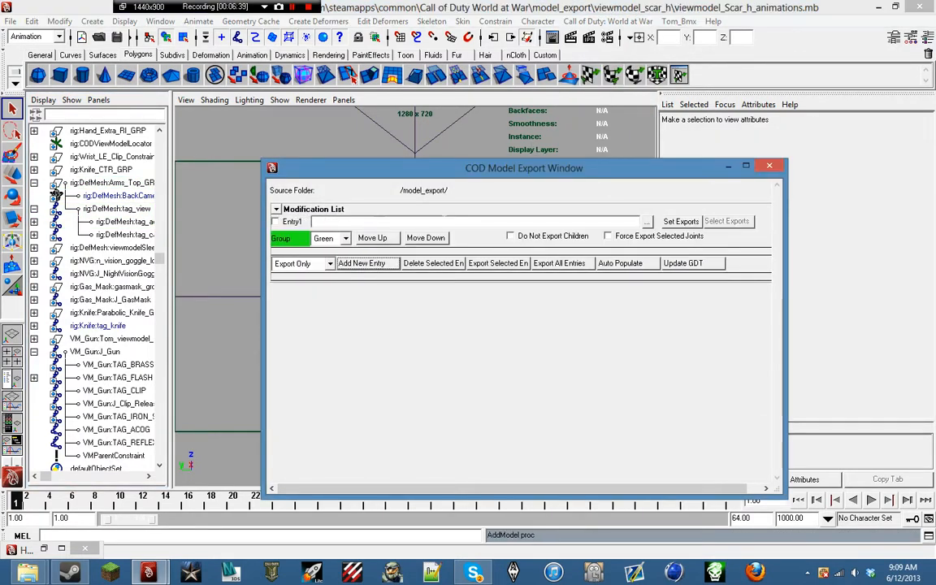
# Set the model entry's output file to animated_model_scar_h in the viewmodel_scar_h folder.
pyautogui.click(647, 222)
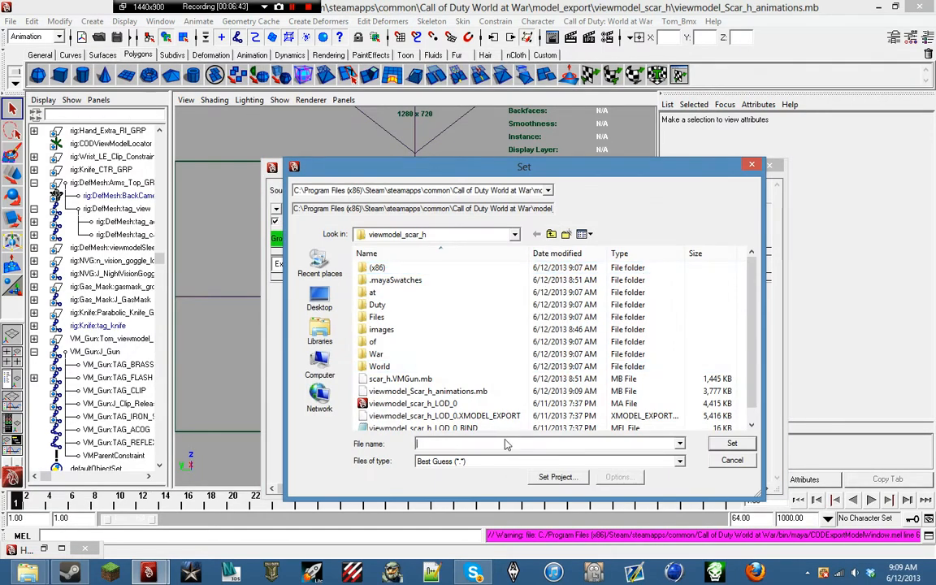
pyautogui.write('viewmodel')
pyautogui.press('BackSpace')
pyautogui.press('BackSpace')
pyautogui.press('BackSpace')
pyautogui.press('BackSpace')
pyautogui.press('BackSpace')
pyautogui.press('BackSpace')
pyautogui.press('BackSpace')
pyautogui.press('BackSpace')
pyautogui.press('BackSpace')
pyautogui.write('ani')
pyautogui.press('Return')
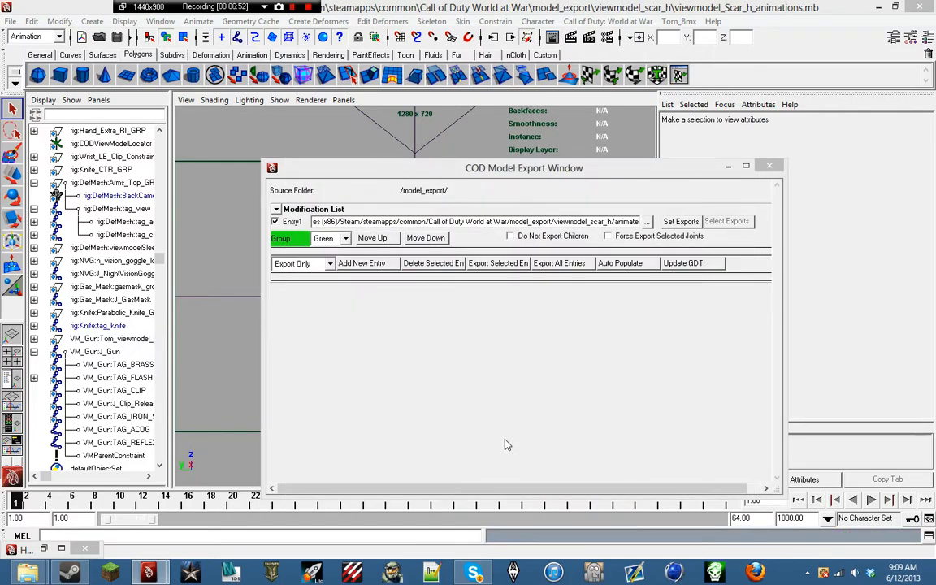
# Select all members of the rig:DefMesh:DefViewSkeleton set in the Outliner.
pyautogui.moveTo(160, 261); pyautogui.dragTo(161, 301)
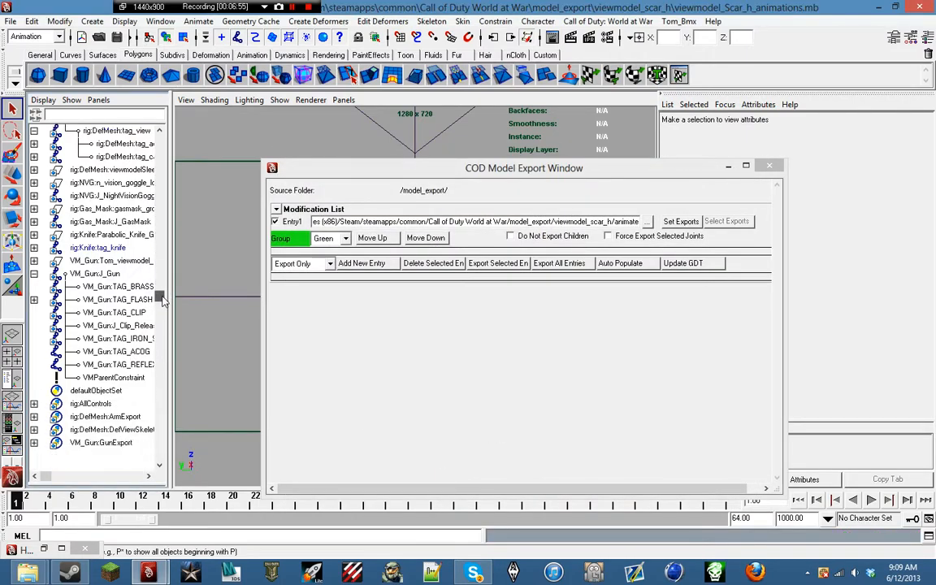
pyautogui.click(114, 431)
pyautogui.rightClick(122, 438)
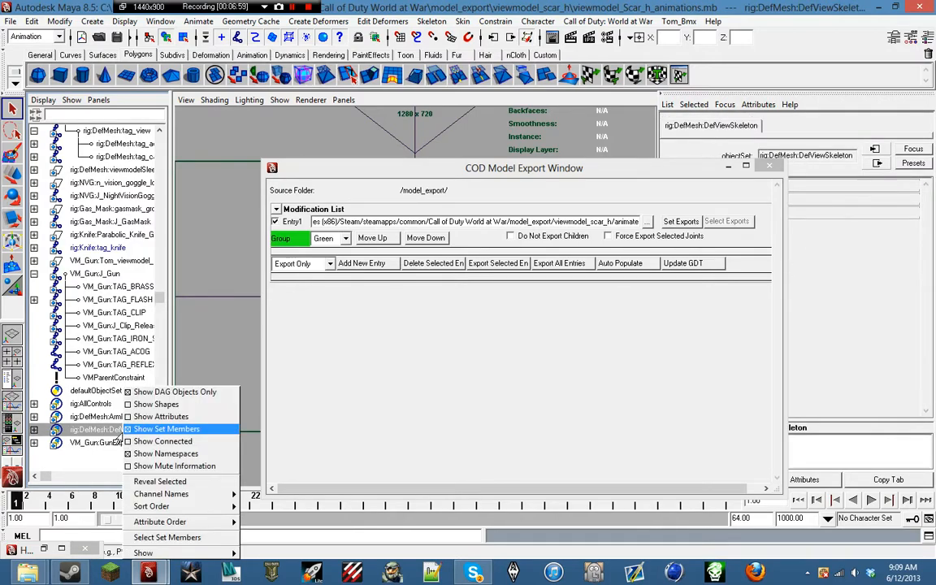
pyautogui.click(167, 537)
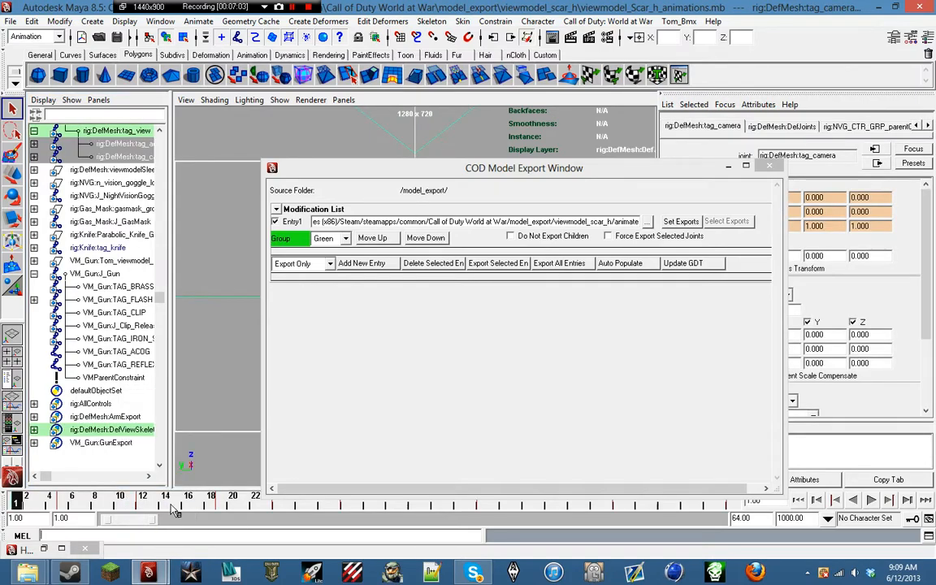
pyautogui.click(33, 300)
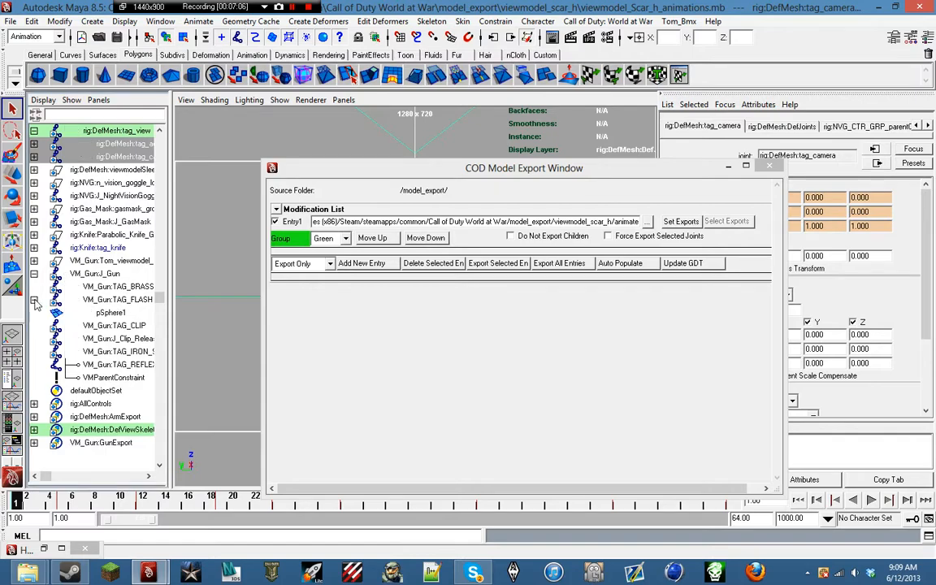
pyautogui.click(114, 275)
pyautogui.rightClick(118, 442)
pyautogui.click(163, 535)
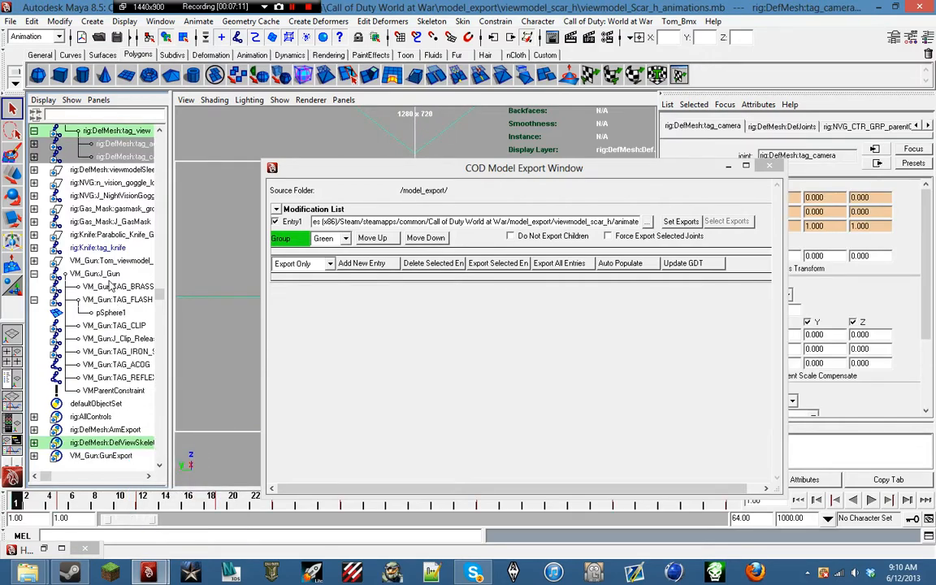
# Add VM_Gun:J_Gun, all its child tag and clip-release joints, pSphere1 and VM_Gun:TomMesh_0 to the skeleton selection.
pyautogui.click(111, 286)
pyautogui.click(94, 274)
pyautogui.keyDown('shift'); pyautogui.click(126, 301); pyautogui.keyUp('shift')
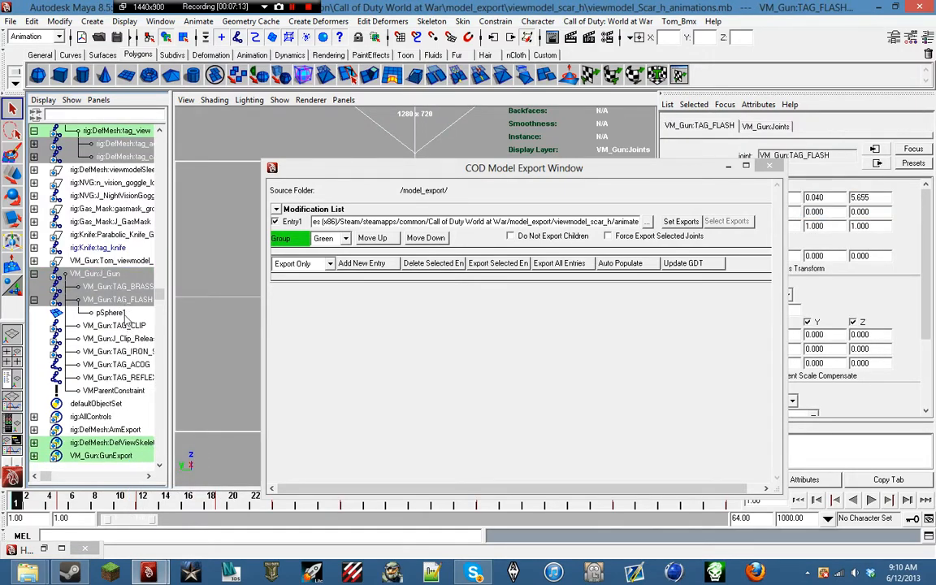
pyautogui.keyDown('ctrl'); pyautogui.click(110, 312); pyautogui.keyUp('ctrl')
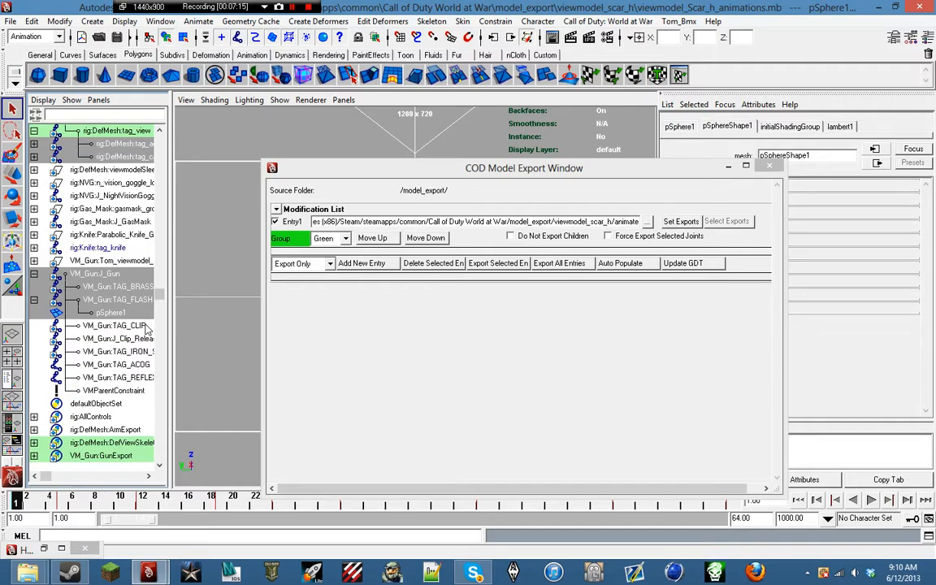
pyautogui.keyDown('ctrl'); pyautogui.click(145, 326); pyautogui.keyUp('ctrl')
pyautogui.keyDown('ctrl'); pyautogui.click(138, 340); pyautogui.keyUp('ctrl')
pyautogui.keyDown('ctrl'); pyautogui.click(142, 352); pyautogui.keyUp('ctrl')
pyautogui.keyDown('ctrl'); pyautogui.click(146, 377); pyautogui.keyUp('ctrl')
pyautogui.keyDown('ctrl'); pyautogui.click(148, 364); pyautogui.keyUp('ctrl')
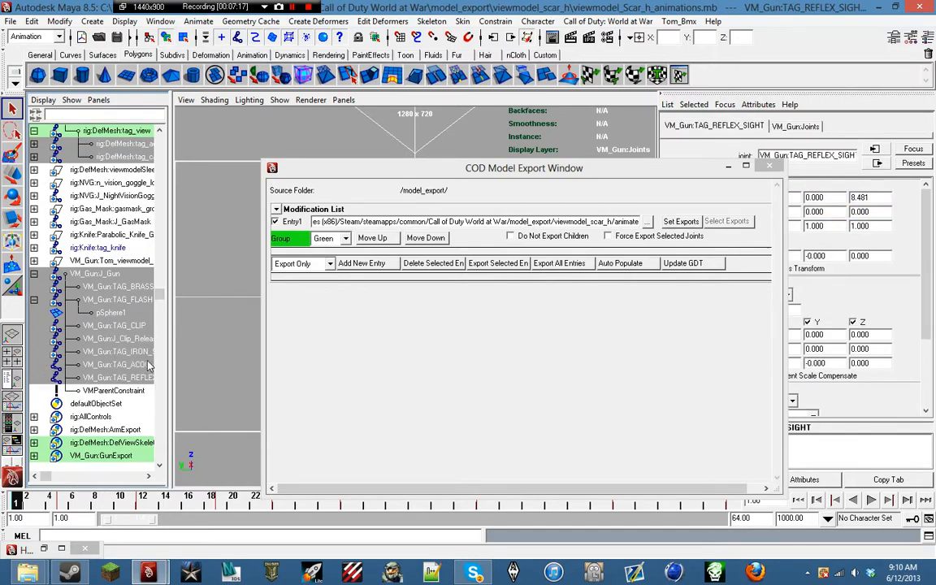
pyautogui.click(34, 261)
pyautogui.click(119, 275)
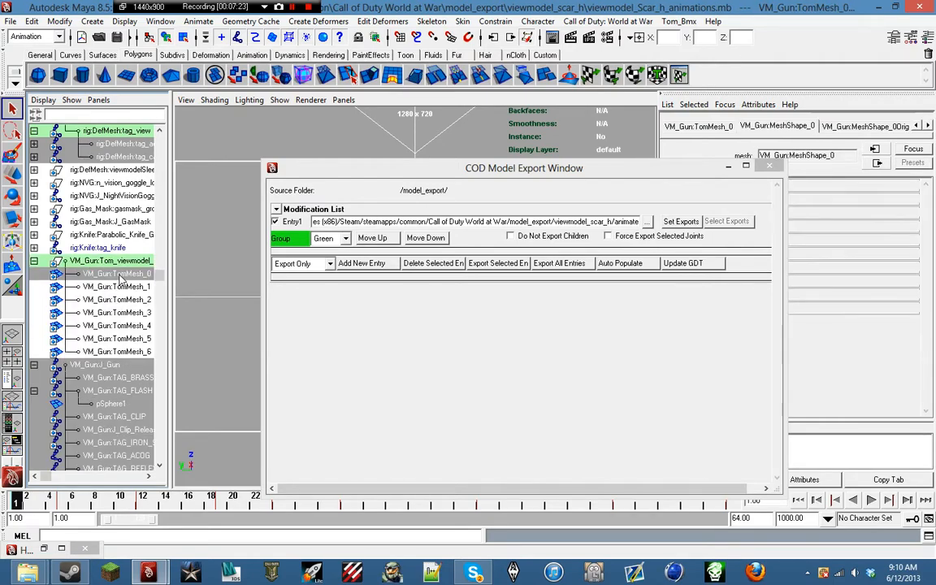
# Assign the selection to the model entry with Force Export Selected Joints enabled, export it, and close the export window.
pyautogui.click(672, 237)
pyautogui.click(680, 225)
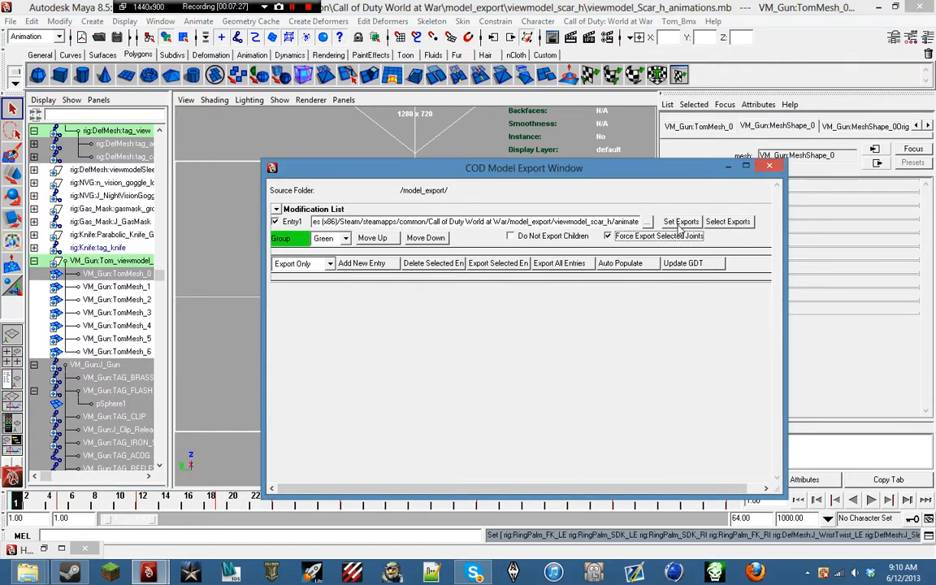
pyautogui.click(493, 265)
pyautogui.click(645, 318)
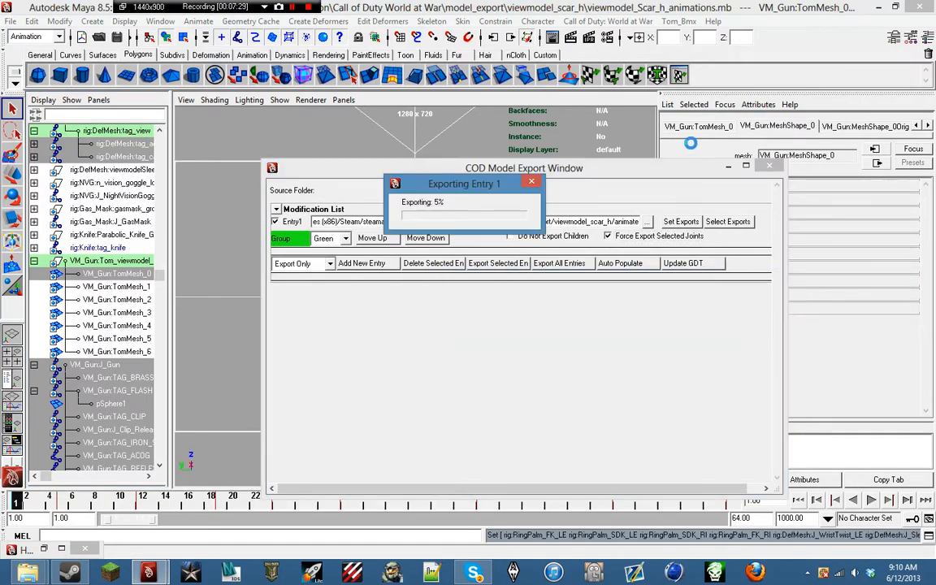
pyautogui.click(770, 167)
# Save the animation scene and open scar_h.VMGun.mb from the viewmodel_scar_h folder.
pyautogui.click(11, 21)
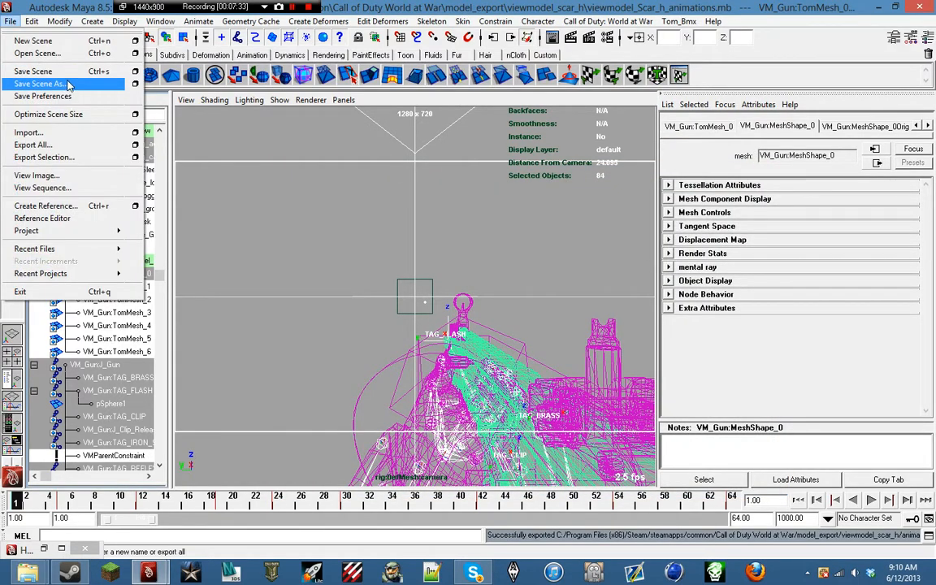
pyautogui.click(32, 71)
pyautogui.click(10, 21)
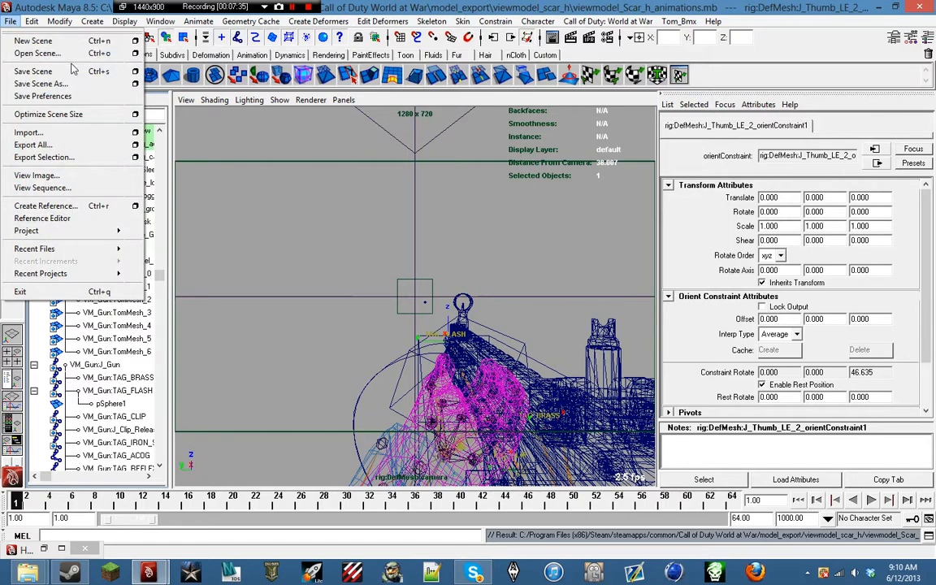
pyautogui.click(31, 54)
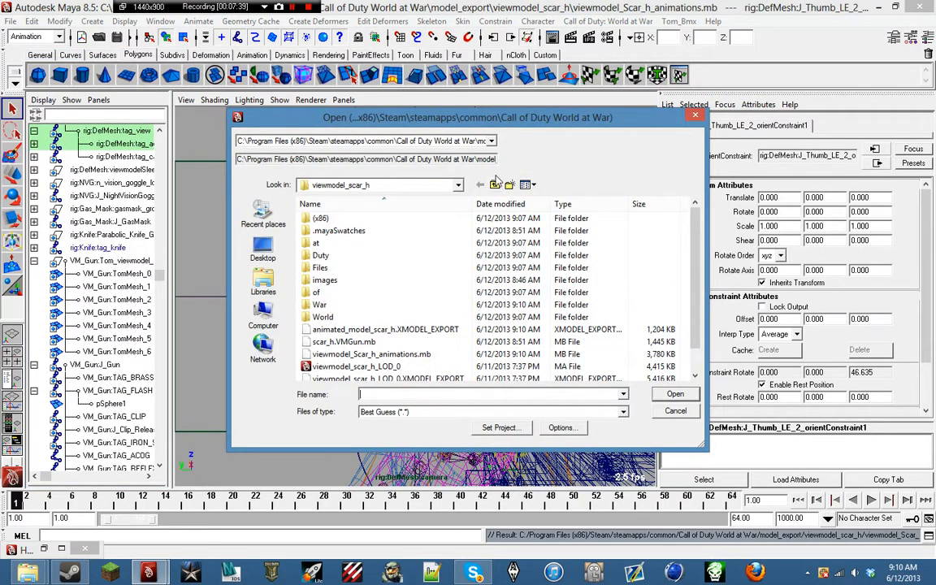
pyautogui.click(496, 341)
pyautogui.scroll(-1, 495, 342)
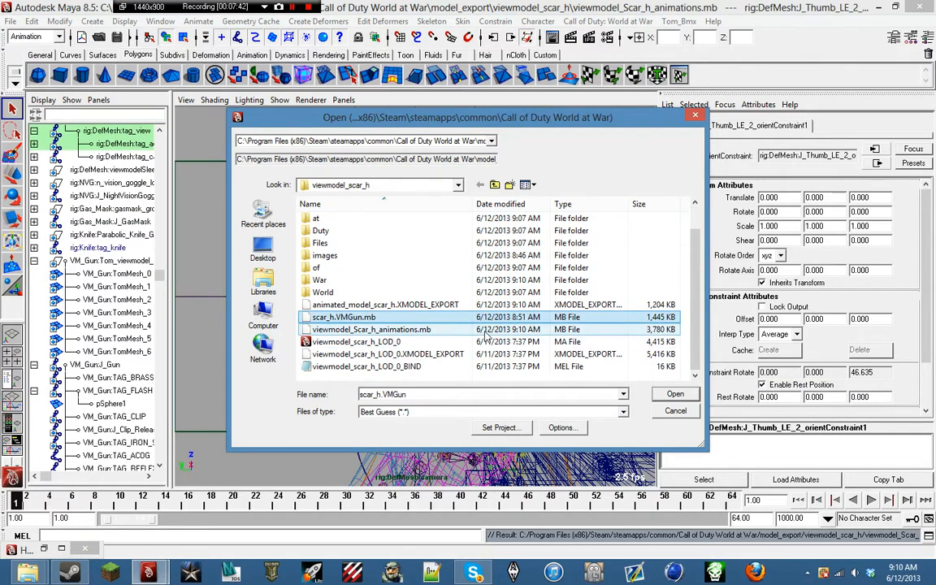
pyautogui.doubleClick(423, 317)
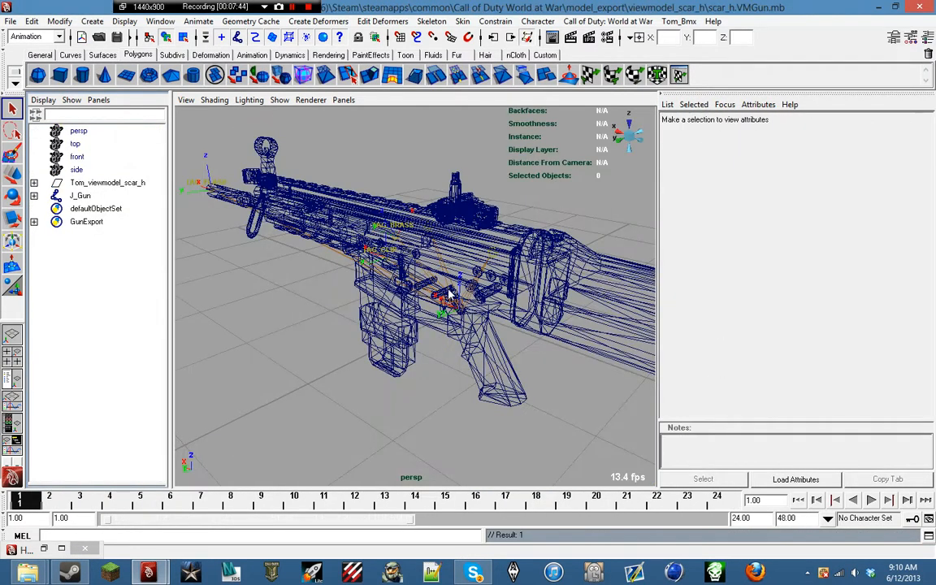
# Display the gun in shaded mode and select the Tom_viewmodel_scar_h group with TomMesh_0 to TomMesh_6.
pyautogui.click(607, 22)
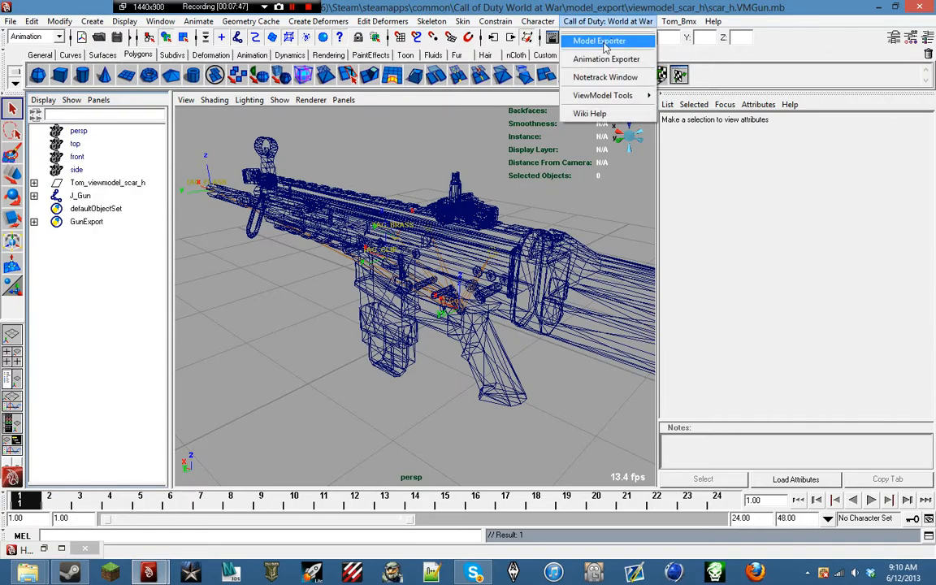
pyautogui.click(601, 41)
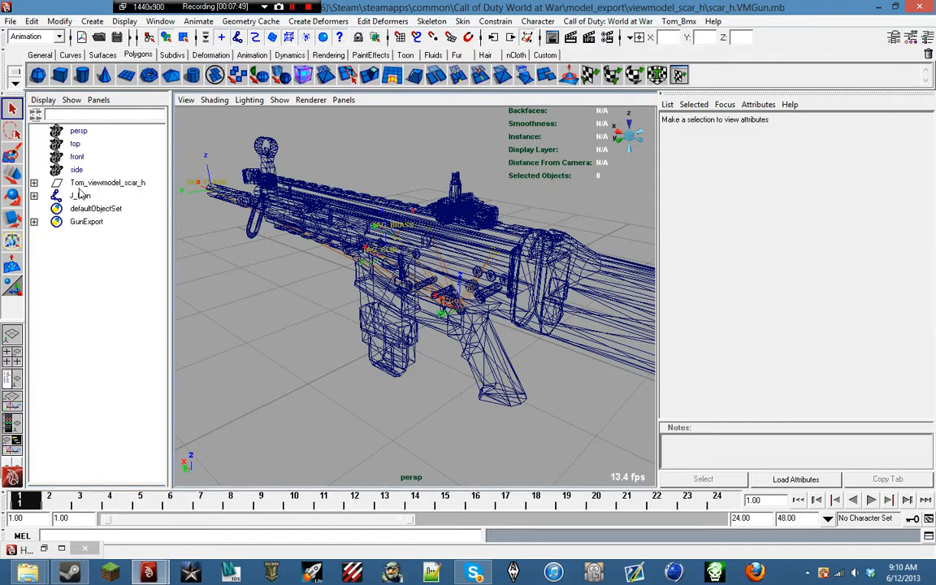
pyautogui.press('5')
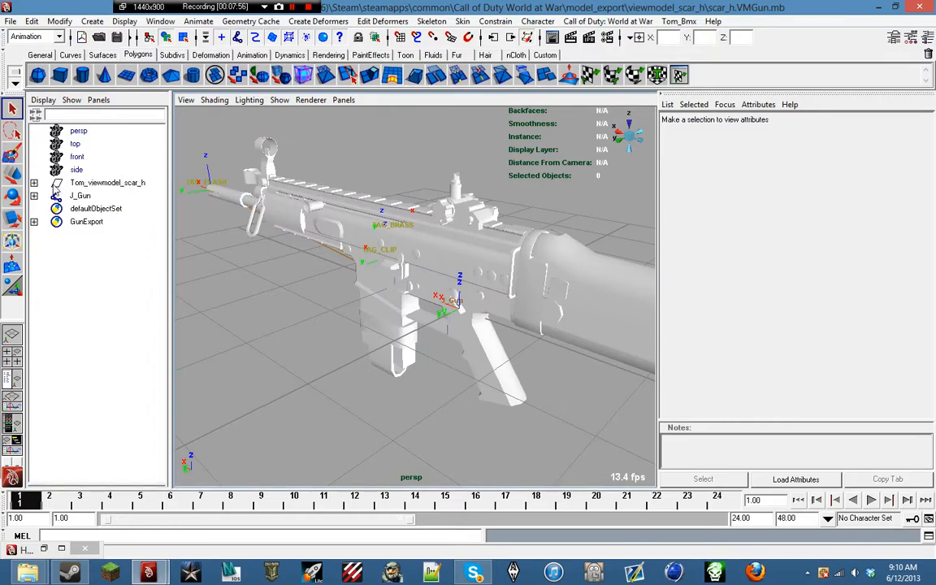
pyautogui.click(34, 183)
pyautogui.click(99, 186)
pyautogui.keyDown('shift'); pyautogui.click(114, 273); pyautogui.keyUp('shift')
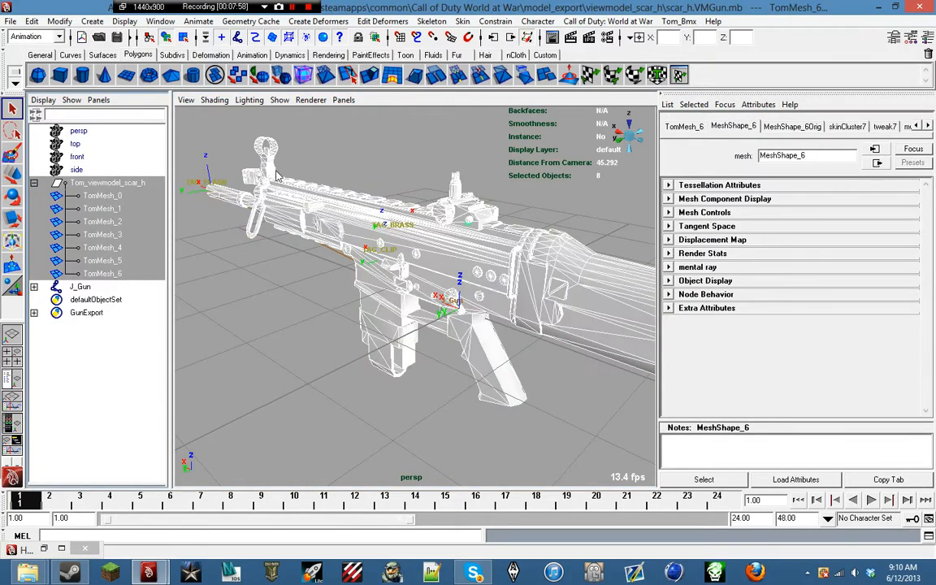
# Apply white vertex color with alpha 1.0000 to the selected meshes, using Replace color on all channels from the Polygons menu set.
pyautogui.click(36, 37)
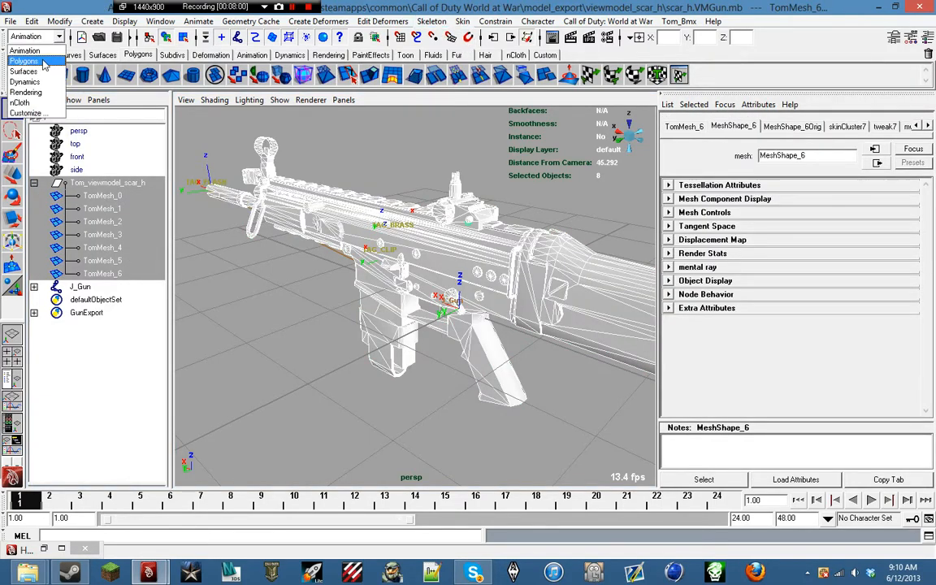
pyautogui.click(29, 59)
pyautogui.click(363, 22)
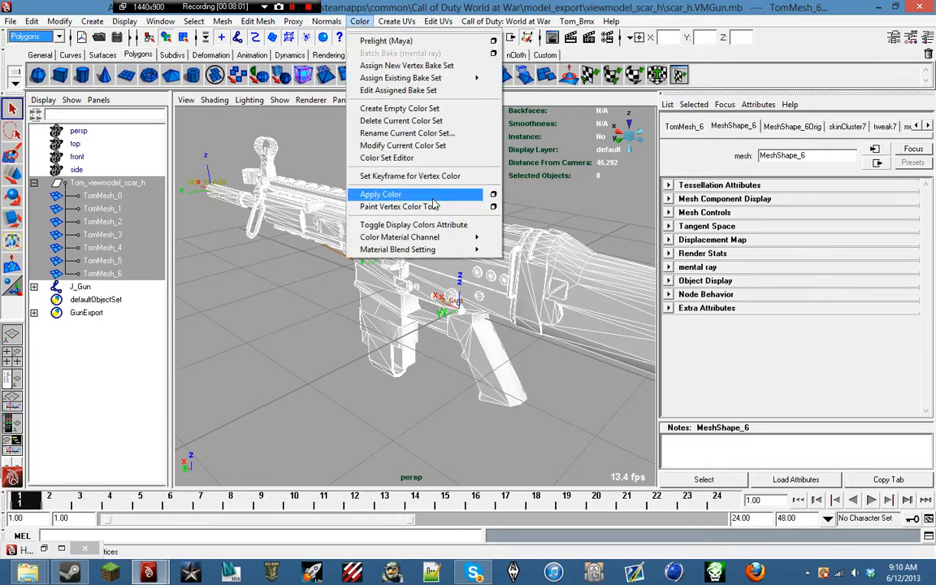
pyautogui.click(491, 193)
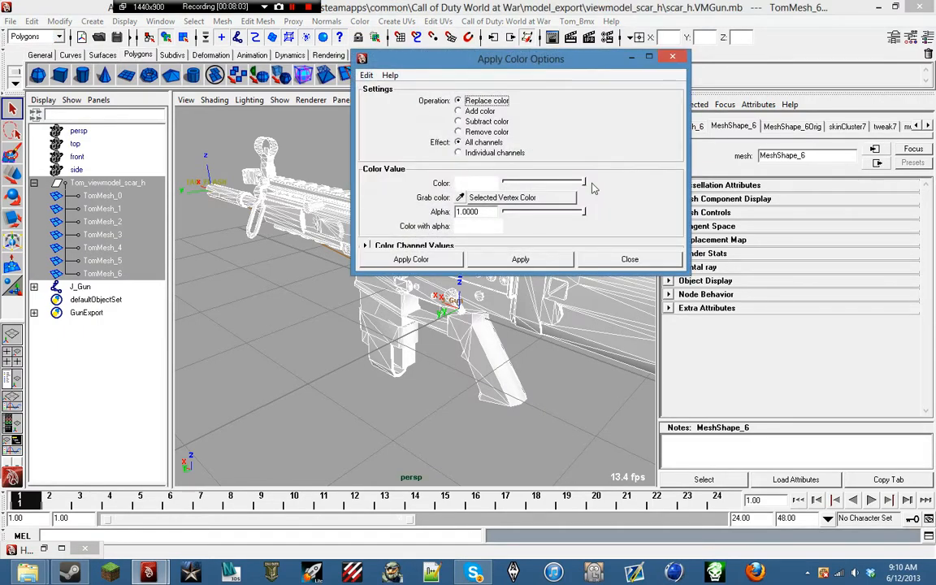
pyautogui.click(467, 184)
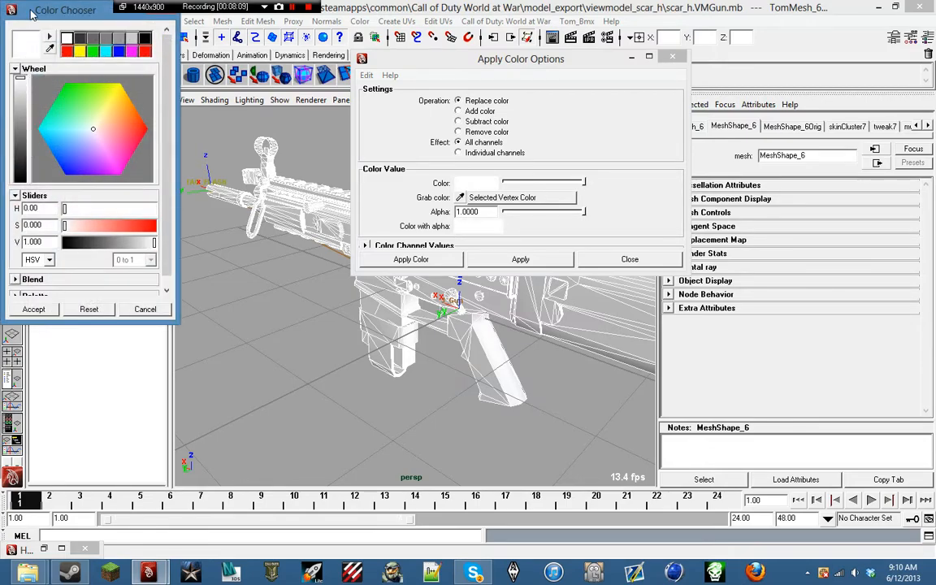
pyautogui.click(34, 310)
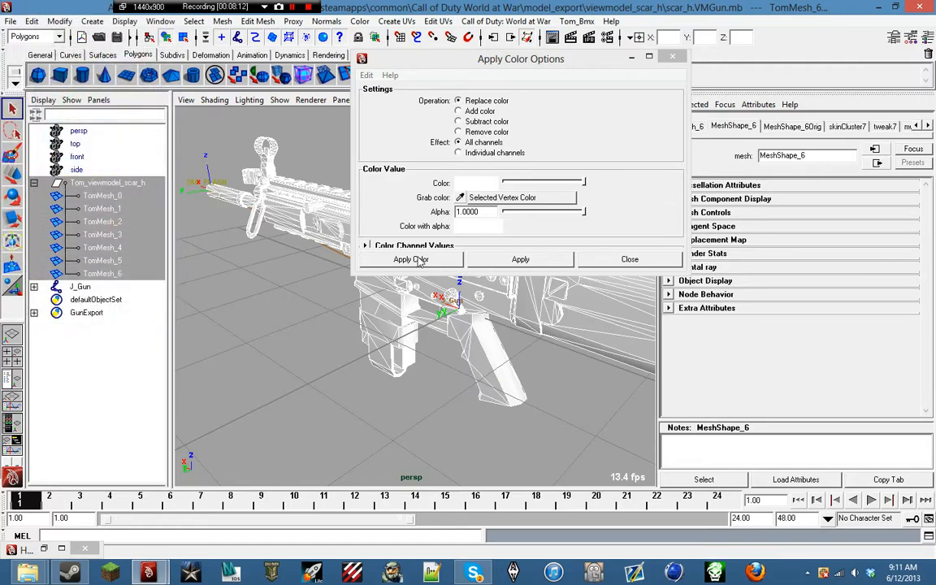
pyautogui.click(411, 259)
# Clear the mesh selection and return the viewport to wireframe display.
pyautogui.keyDown('alt'); pyautogui.moveTo(430, 281); pyautogui.dragTo(399, 276); pyautogui.keyUp('alt')
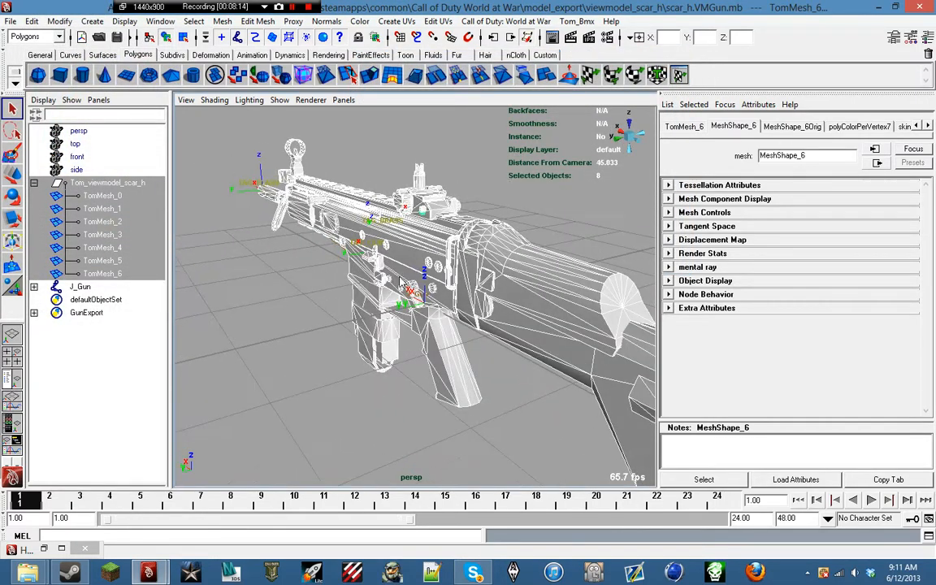
pyautogui.click(407, 191)
pyautogui.click(227, 233)
pyautogui.press('4')
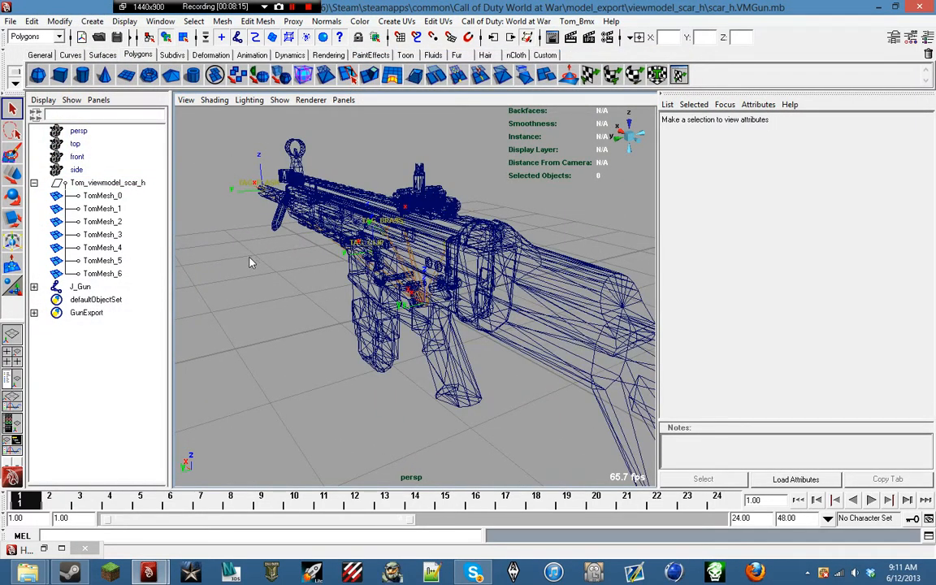
pyautogui.click(88, 287)
pyautogui.click(374, 147)
pyautogui.keyDown('alt'); pyautogui.moveTo(375, 147); pyautogui.dragTo(386, 188); pyautogui.keyUp('alt')
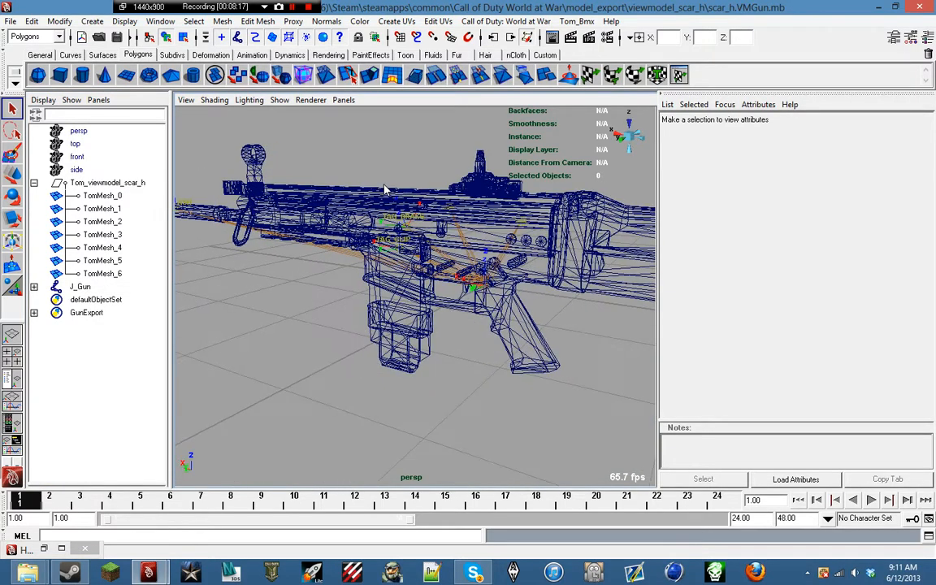
# Open the World at War Model Exporter and delete the existing viewmodel_m16 entry.
pyautogui.click(512, 22)
pyautogui.click(497, 41)
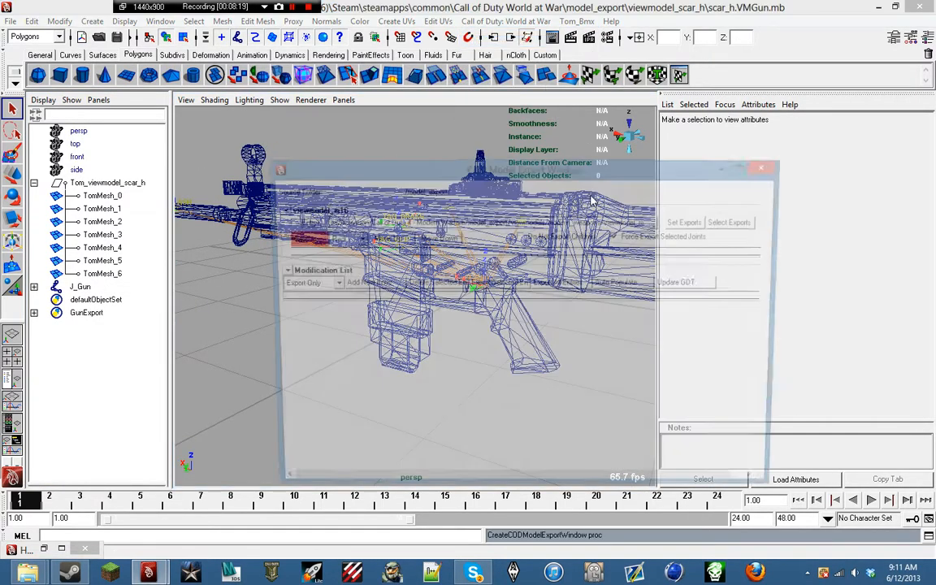
pyautogui.click(284, 221)
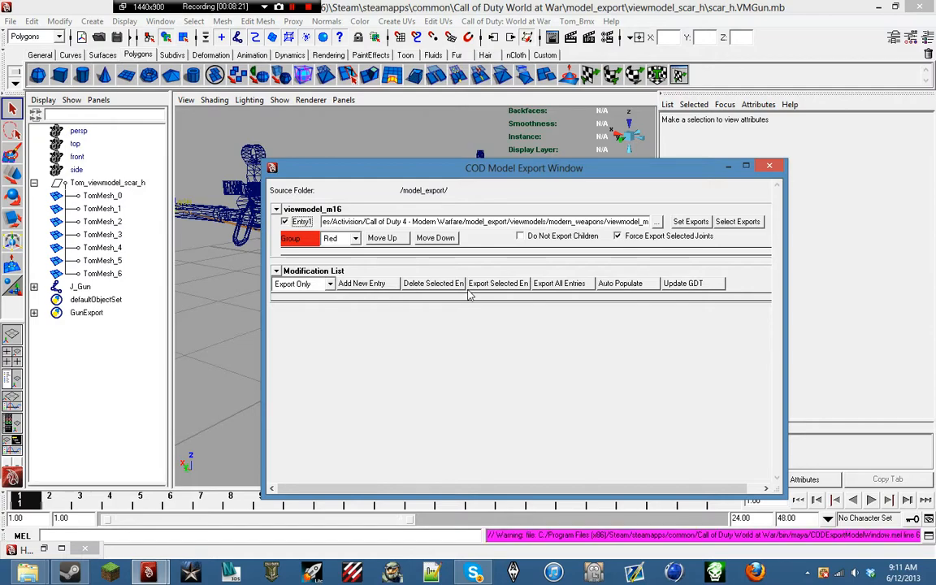
pyautogui.click(433, 282)
# Add a new model export entry and set its output file to viewmodel_scar_h in the viewmodel_scar_h folder.
pyautogui.click(362, 222)
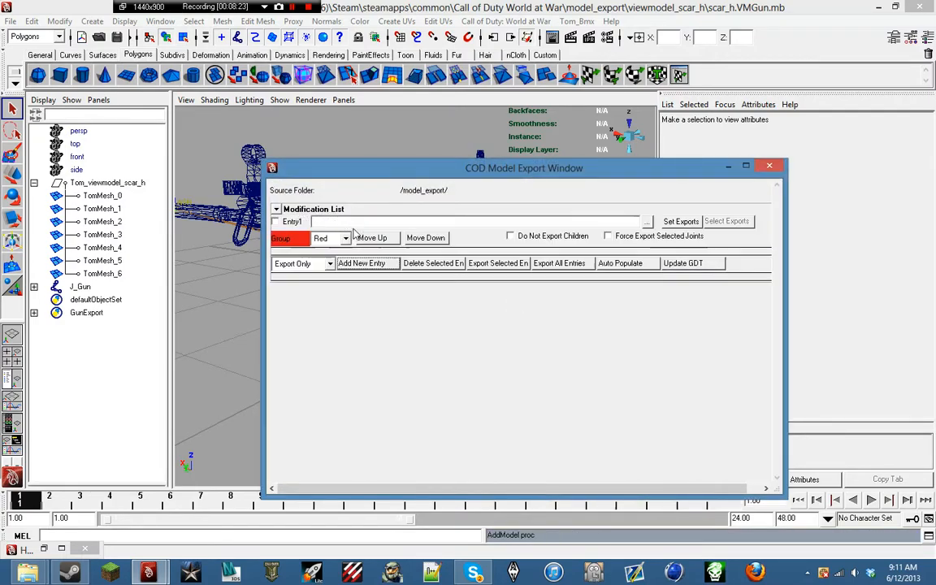
pyautogui.click(648, 222)
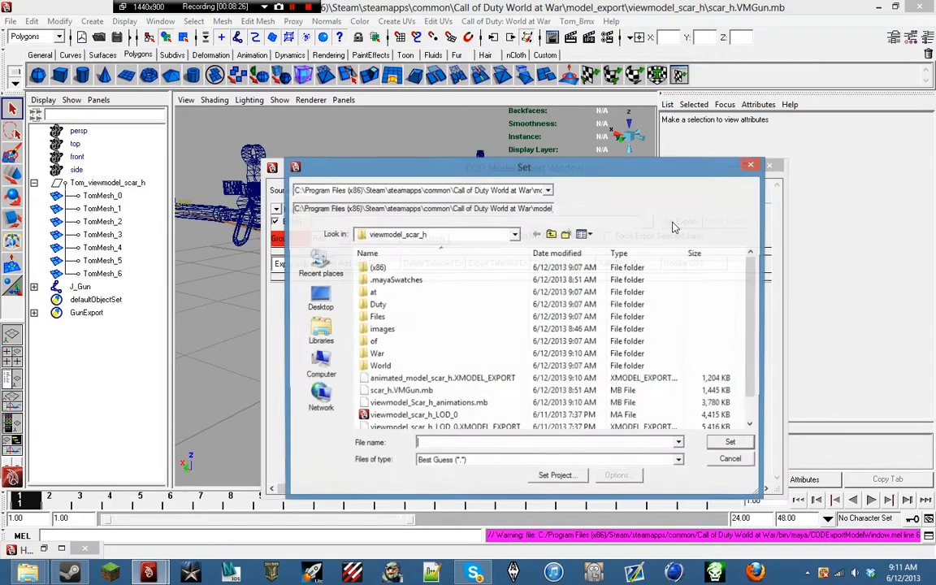
pyautogui.write('viewmodel_scar_h')
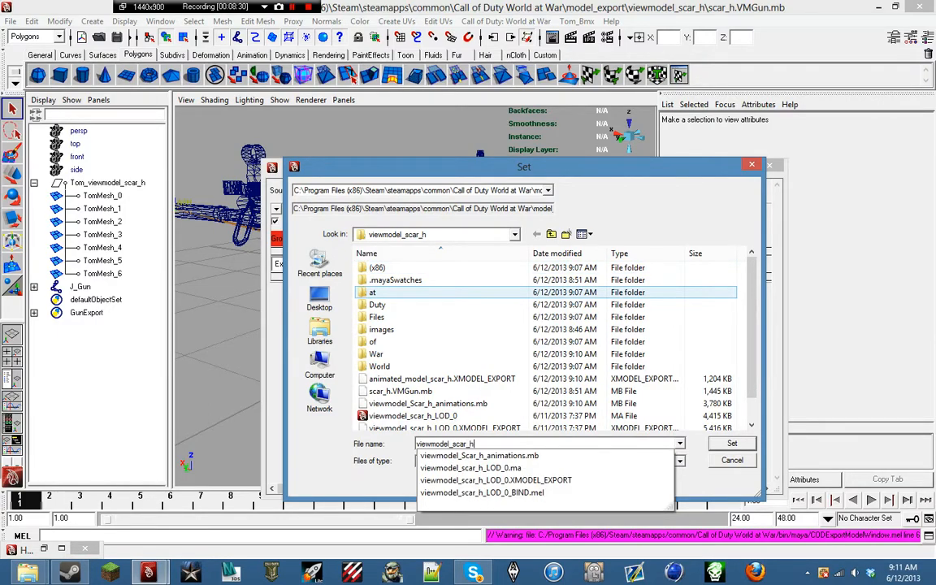
pyautogui.press('Return')
# Select the complete hierarchies of Tom_viewmodel_scar_h and J_Gun, including all meshes and tag joints.
pyautogui.click(34, 287)
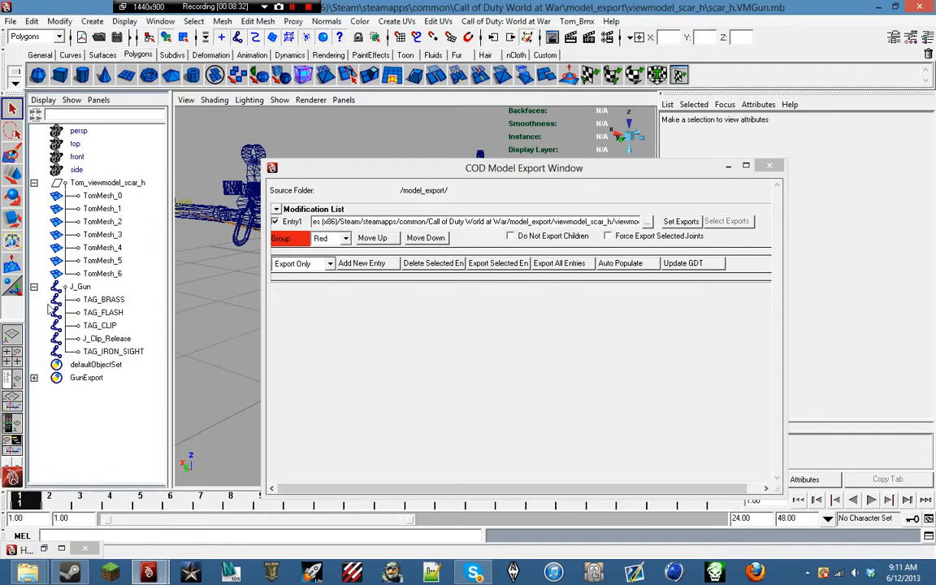
pyautogui.click(114, 351)
pyautogui.keyDown('shift'); pyautogui.click(114, 183); pyautogui.keyUp('shift')
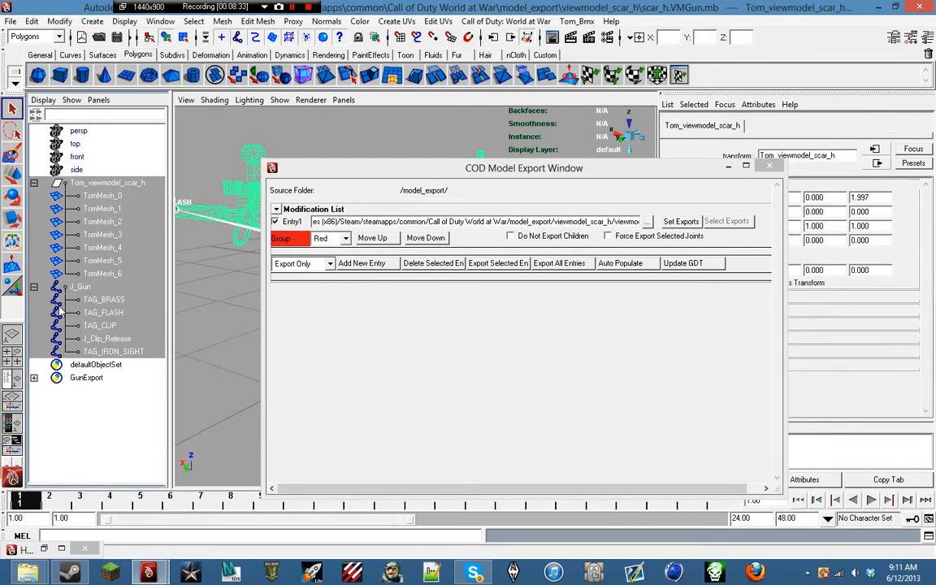
pyautogui.press('Up')
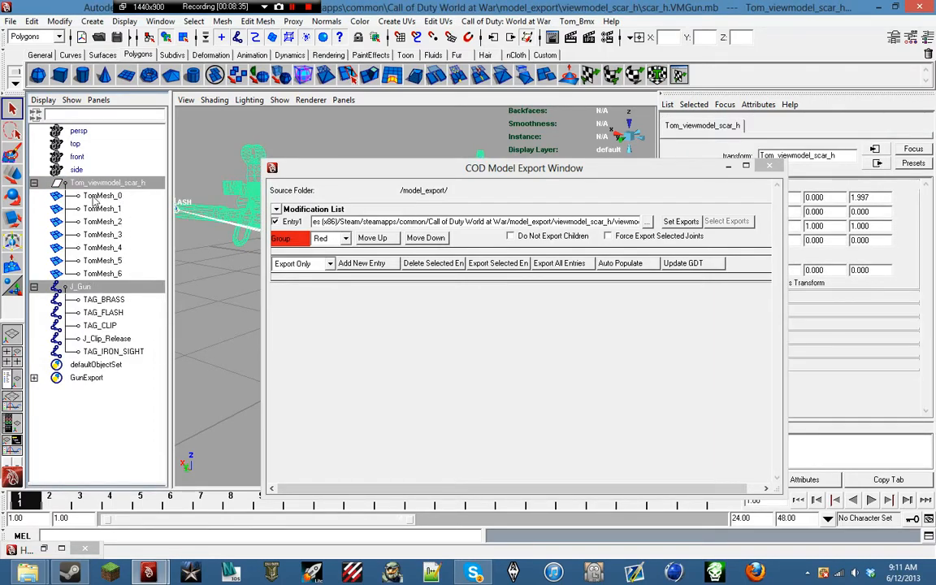
pyautogui.click(31, 21)
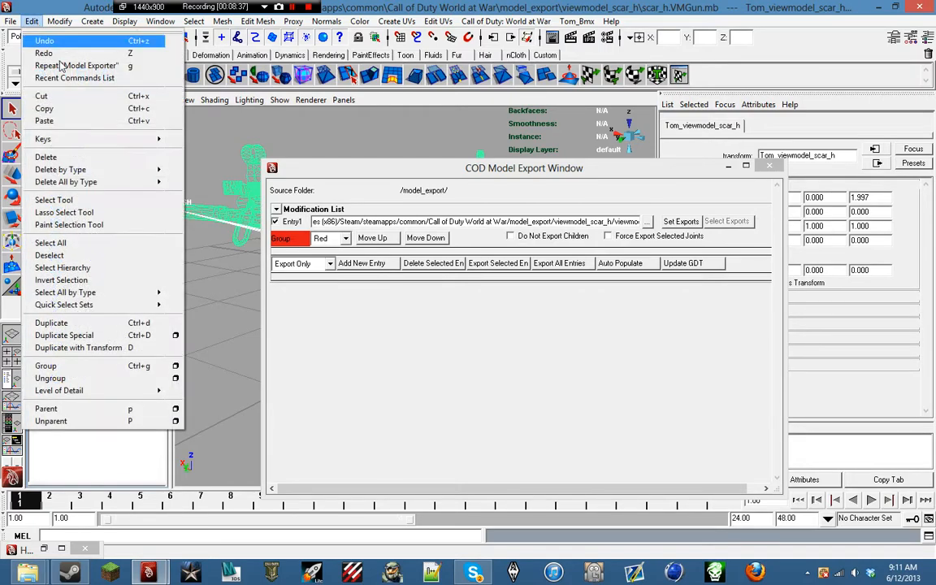
pyautogui.click(128, 270)
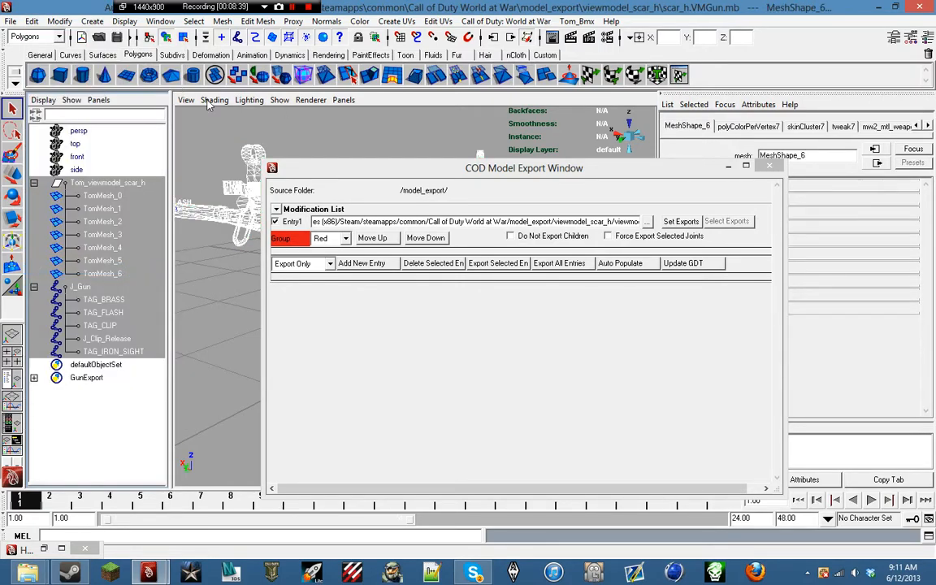
# Export the selection through the new entry with Force Export Selected Joints enabled, and save the gun scene.
pyautogui.click(652, 237)
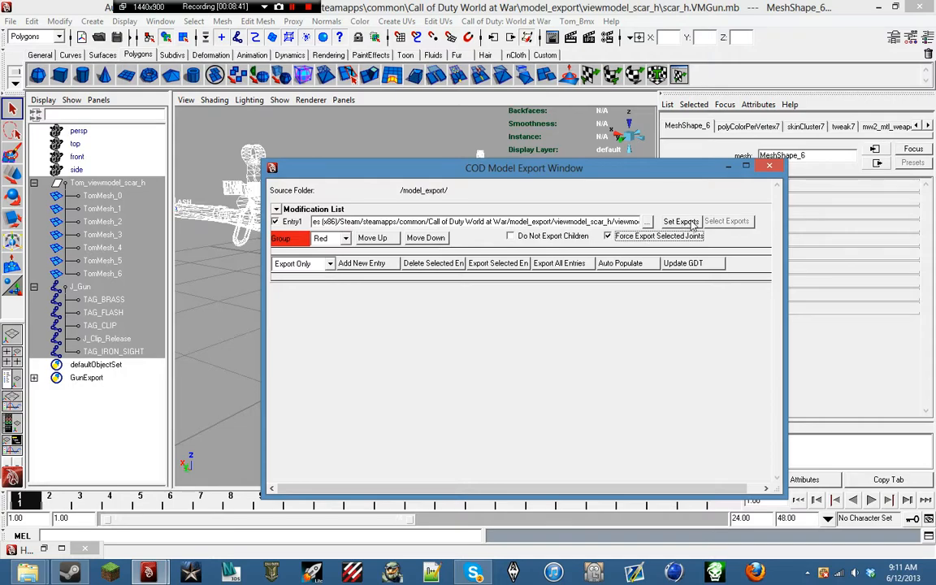
pyautogui.click(689, 222)
pyautogui.click(520, 263)
pyautogui.press('Return')
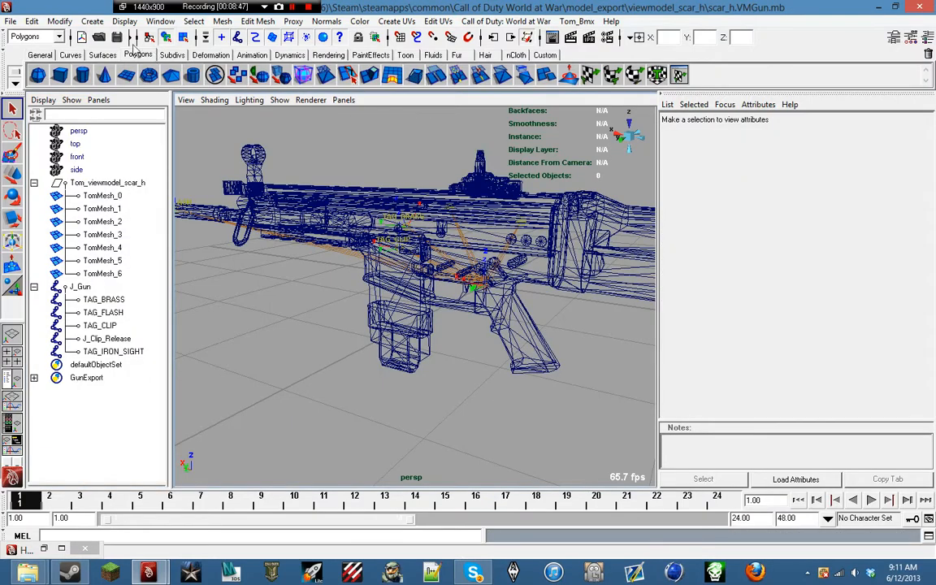
pyautogui.click(9, 21)
pyautogui.click(60, 72)
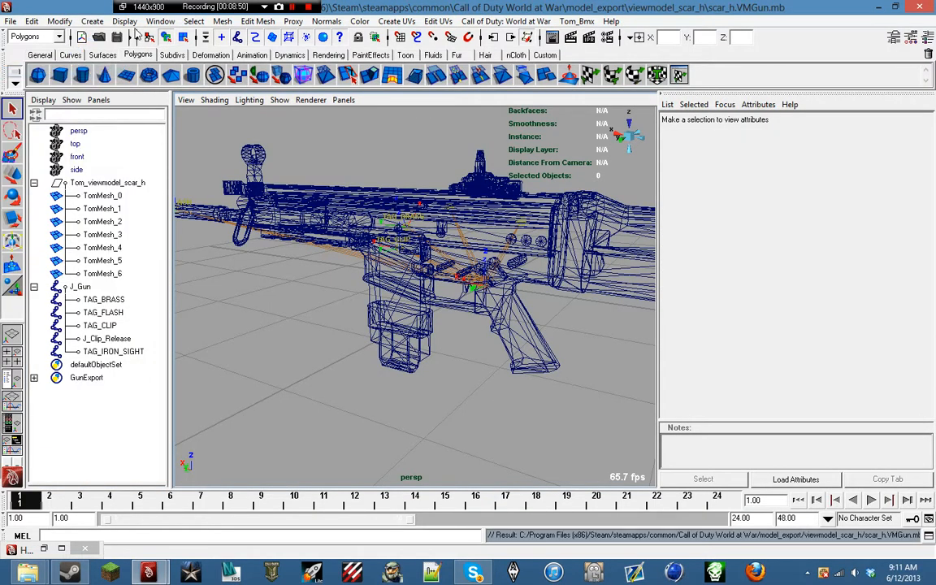
# Open Hypershade, select the mw2_mtl_weapon_scar_h phong material and highlight its full name in the attributes.
pyautogui.click(160, 21)
pyautogui.moveTo(191, 54)
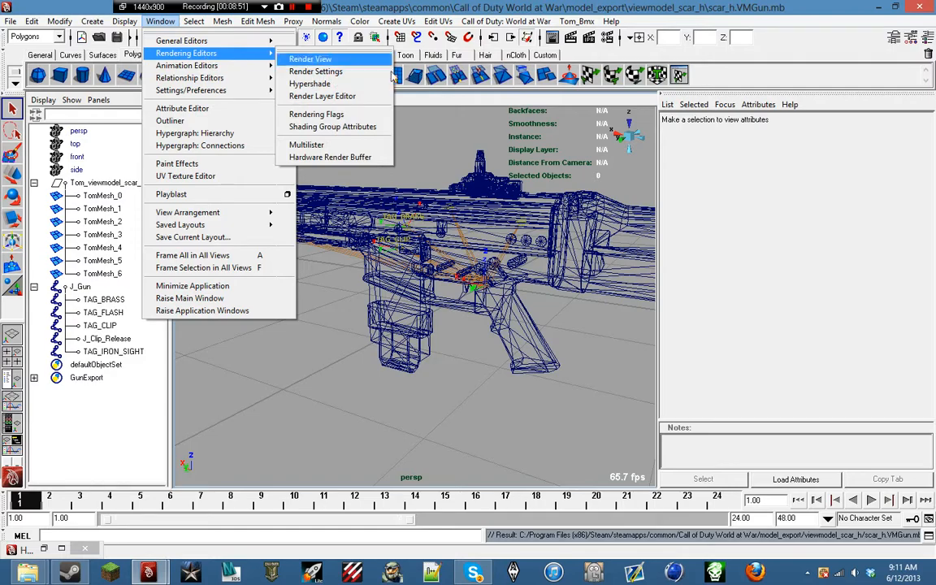
pyautogui.click(293, 77)
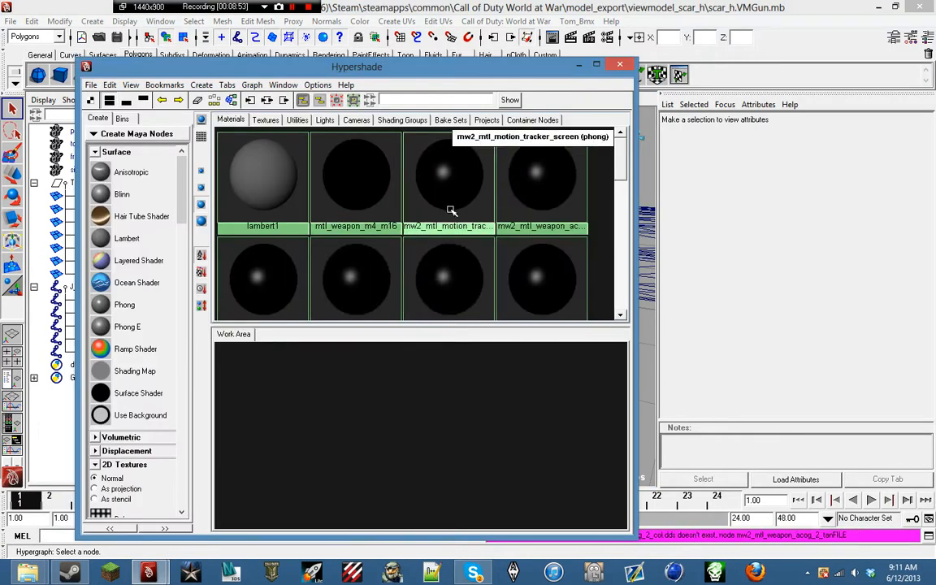
pyautogui.scroll(-5, 455, 215)
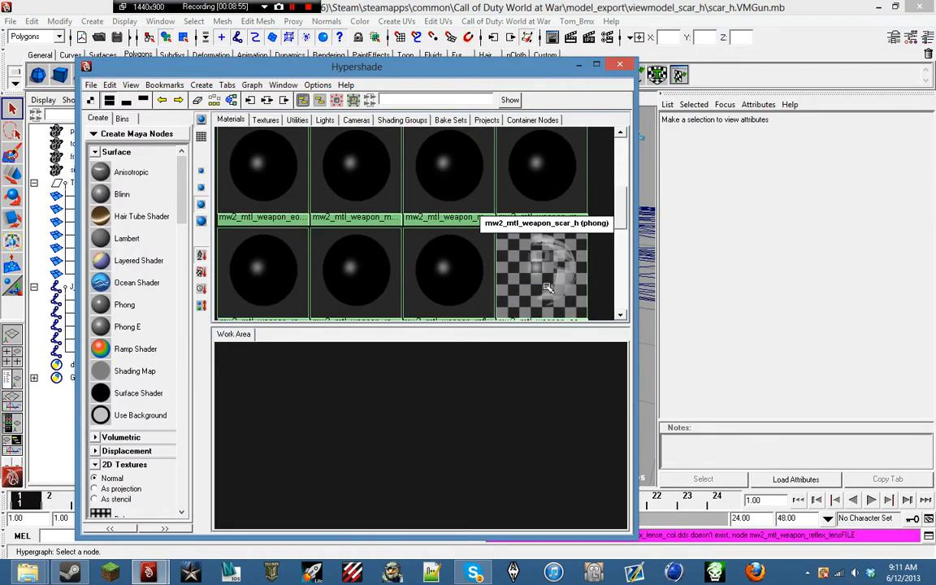
pyautogui.click(547, 287)
pyautogui.click(842, 155)
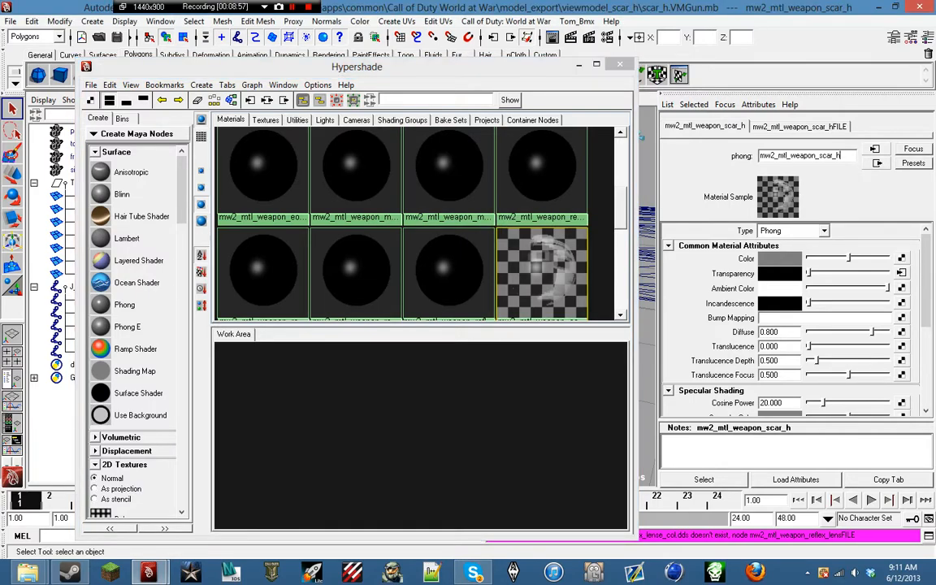
pyautogui.moveTo(843, 154); pyautogui.dragTo(774, 155)
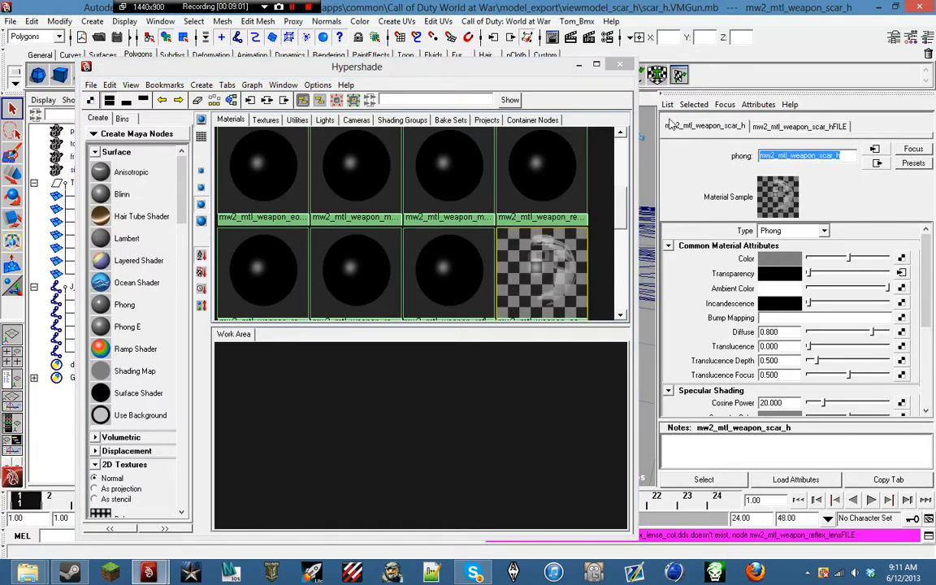
# Dismiss Hypershade, close Maya and start asset_manager from the mod tools launcher.
pyautogui.click(579, 64)
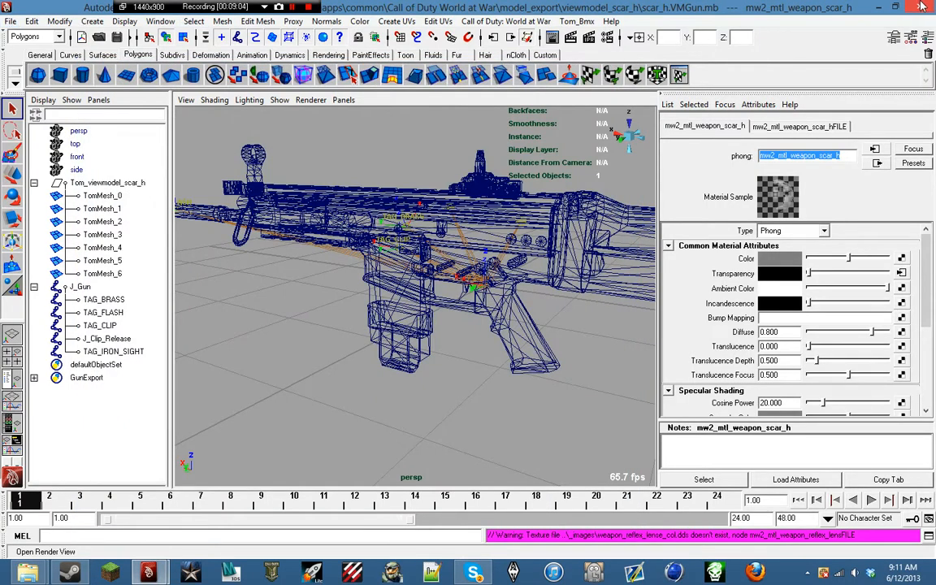
pyautogui.click(921, 6)
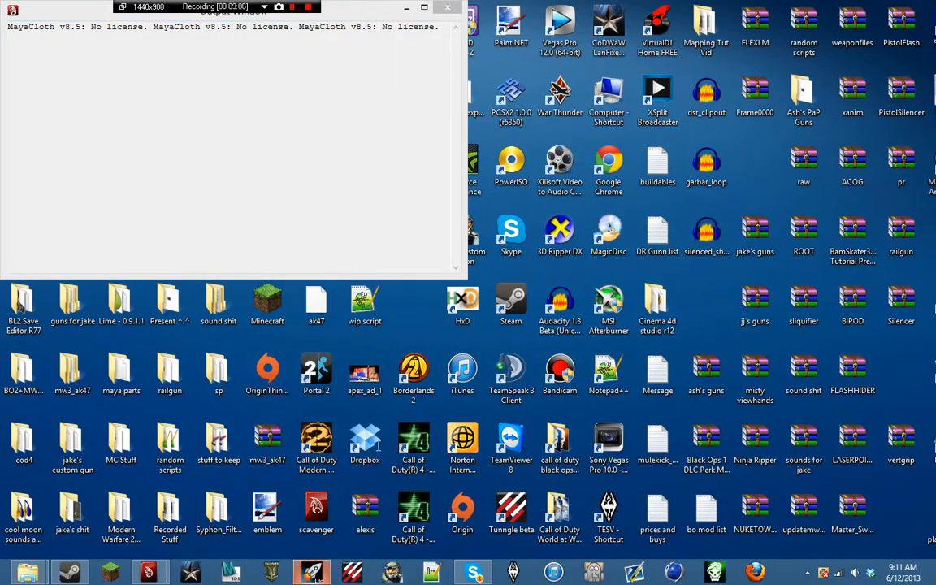
pyautogui.click(312, 574)
pyautogui.click(273, 156)
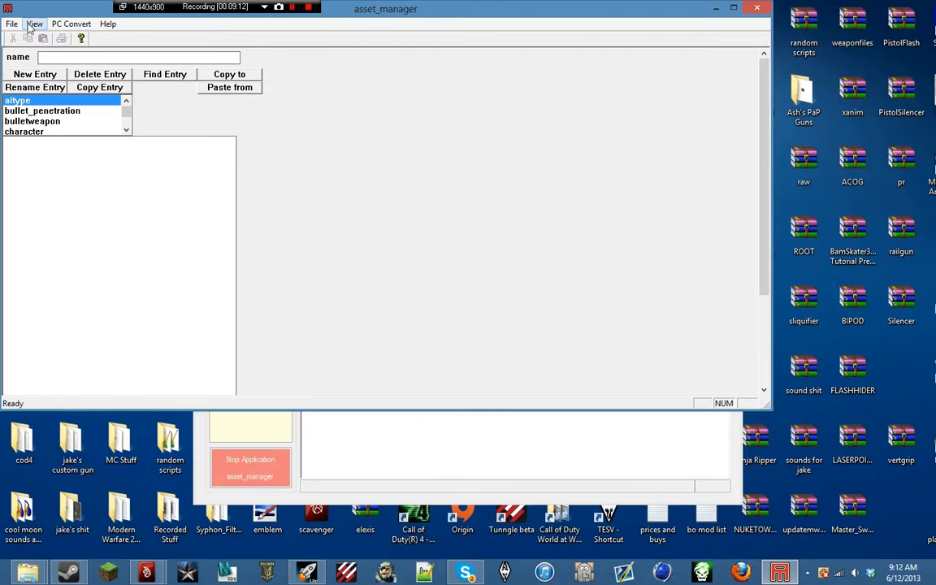
# Save the empty game data file as scar_h in the World at War source_data folder.
pyautogui.click(13, 23)
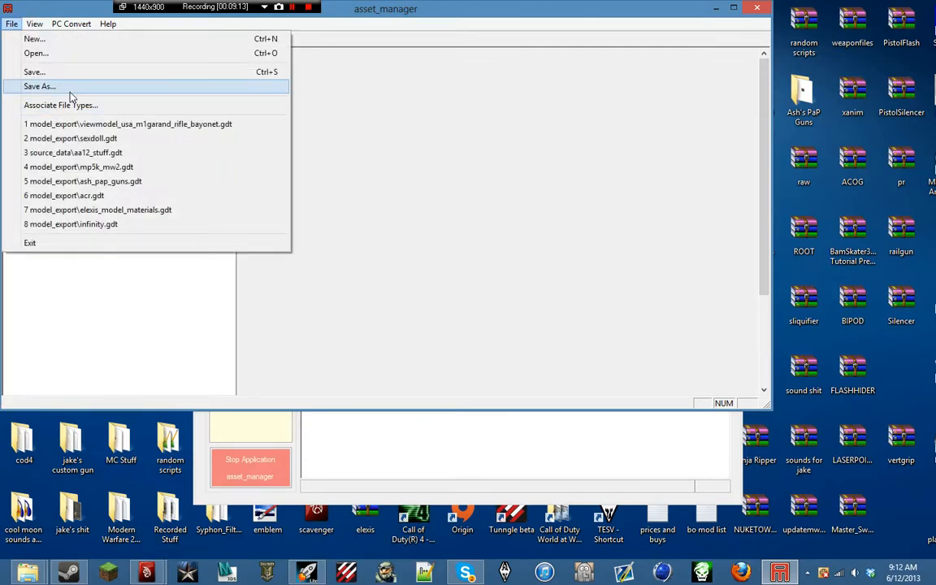
pyautogui.click(70, 90)
pyautogui.click(284, 71)
pyautogui.click(291, 71)
pyautogui.click(366, 267)
pyautogui.scroll(-5, 366, 268)
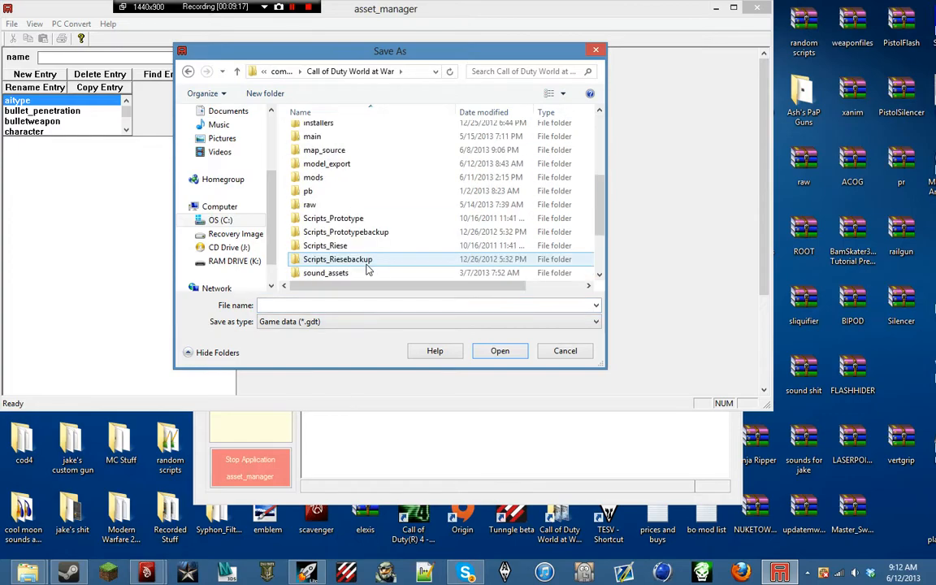
pyautogui.scroll(-1, 365, 269)
pyautogui.doubleClick(357, 246)
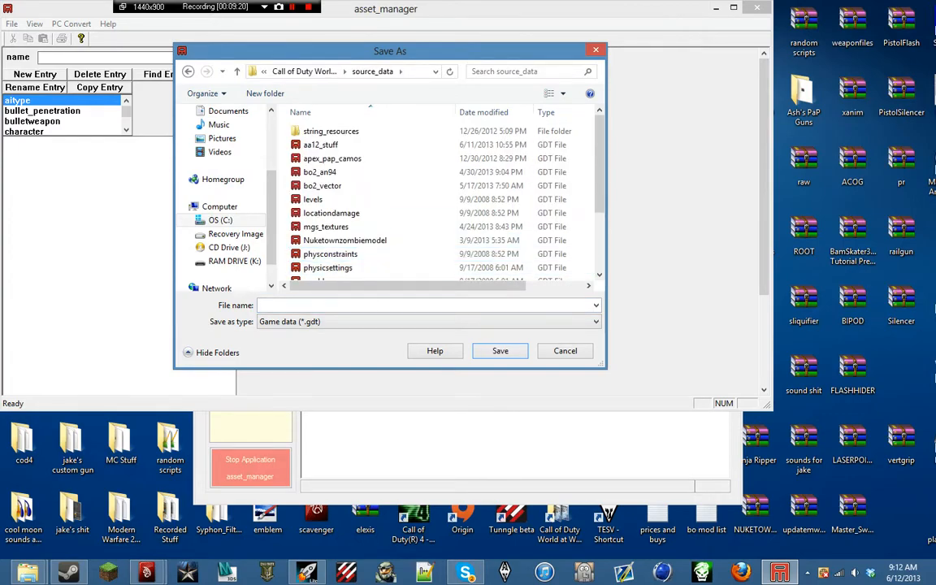
pyautogui.write('scar_h')
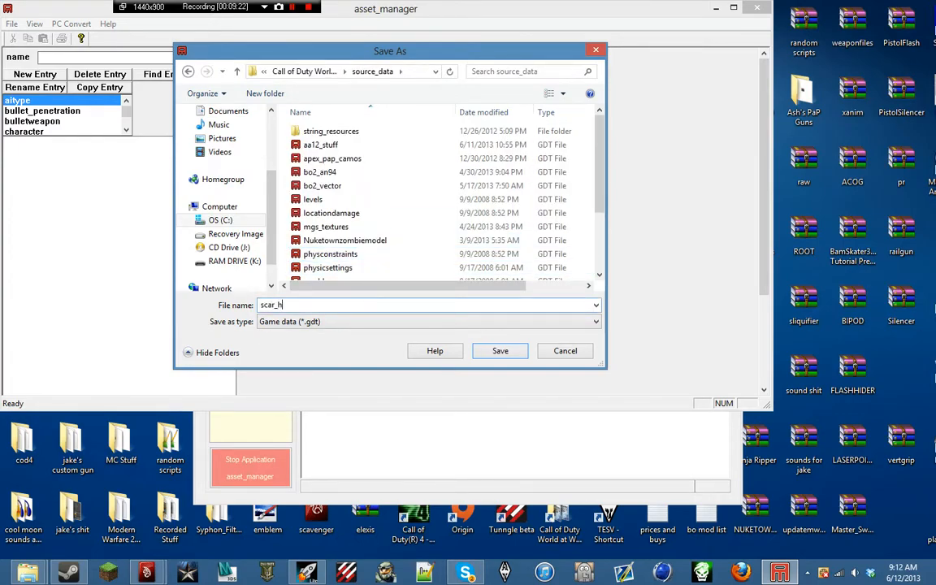
pyautogui.press('Return')
# Create a new material entry named mw2_mtl_weapon_scar_h.
pyautogui.scroll(-8, 22, 119)
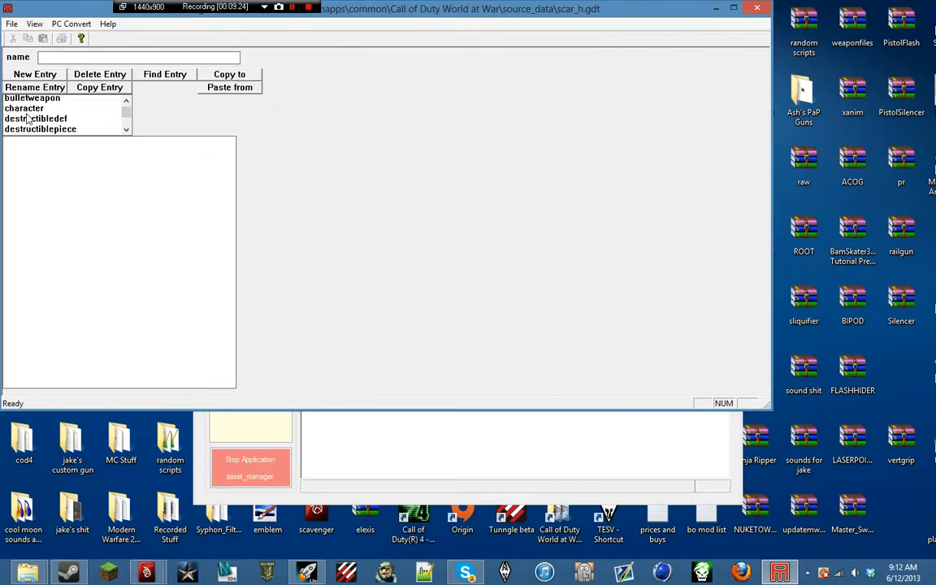
pyautogui.click(21, 100)
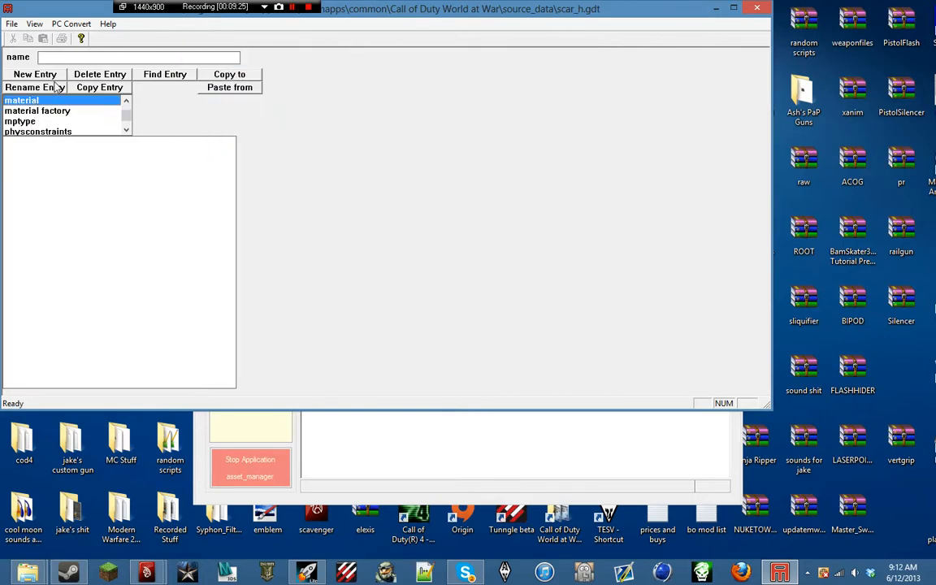
pyautogui.click(35, 74)
pyautogui.write('mw2_mtl_weapon_scar_h')
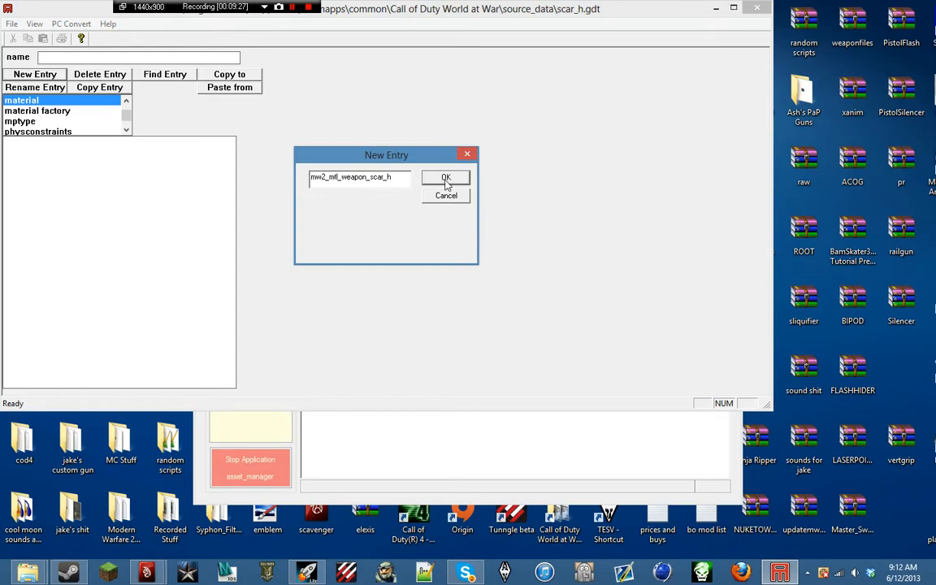
pyautogui.click(447, 179)
# Set the material's materialType to model phong, surfaceType to metal and cullFace to None.
pyautogui.click(368, 64)
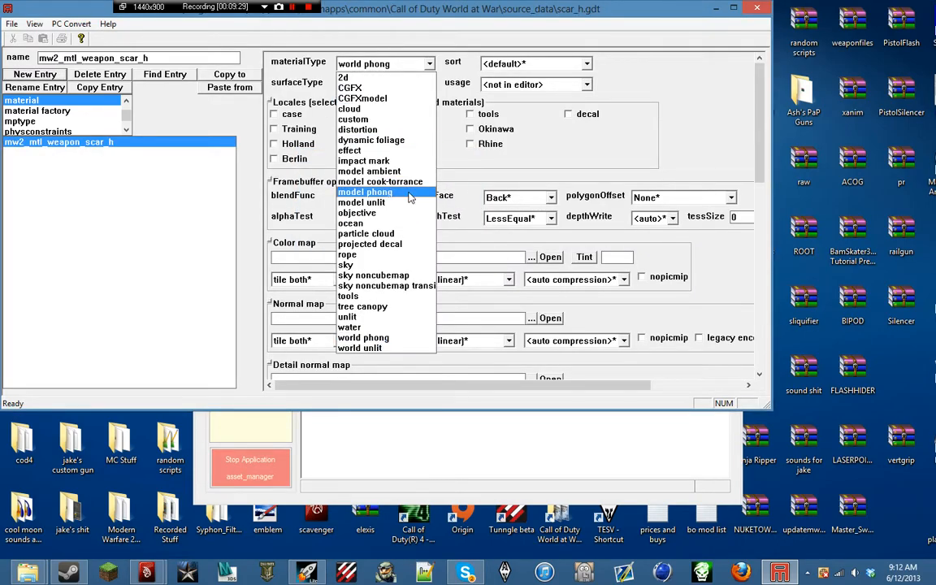
pyautogui.click(367, 191)
pyautogui.click(386, 85)
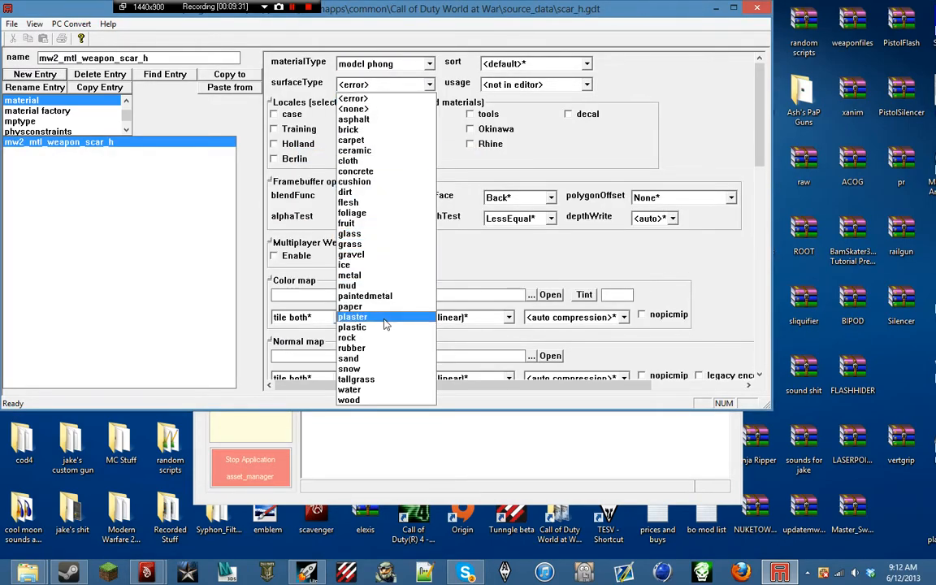
pyautogui.click(370, 275)
pyautogui.click(520, 197)
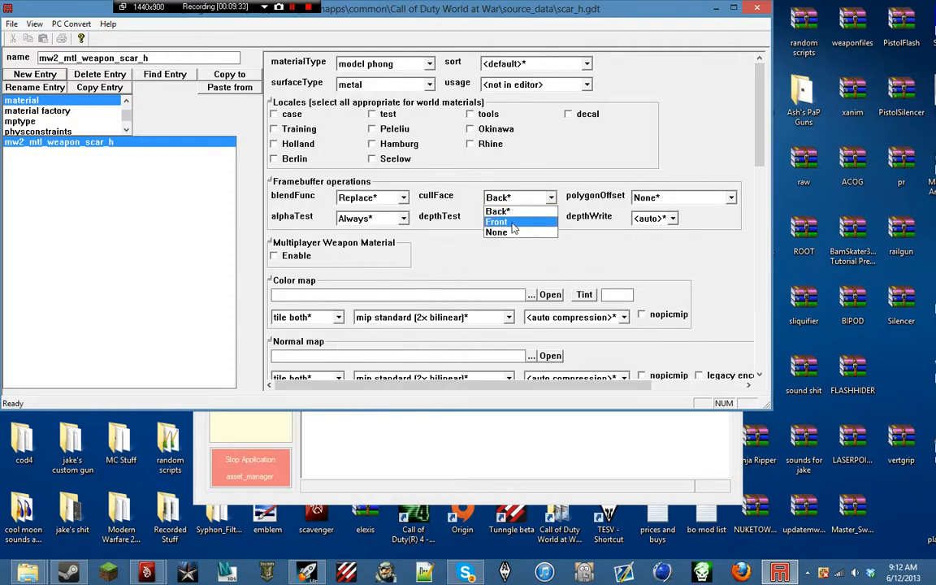
pyautogui.click(513, 234)
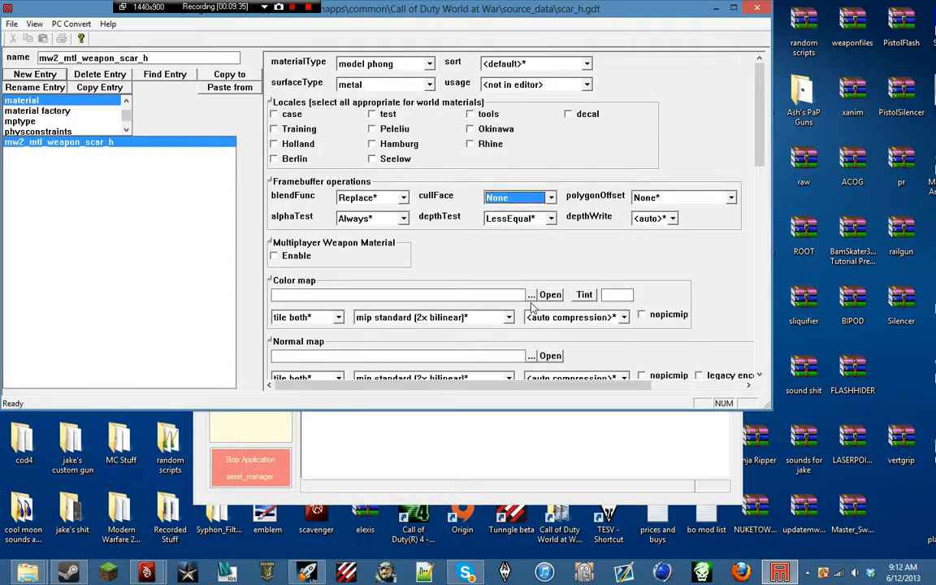
# Assign weapon_scar_h_col from model_export\viewmodel_scar_h\images as the material's color map.
pyautogui.click(531, 298)
pyautogui.click(452, 228)
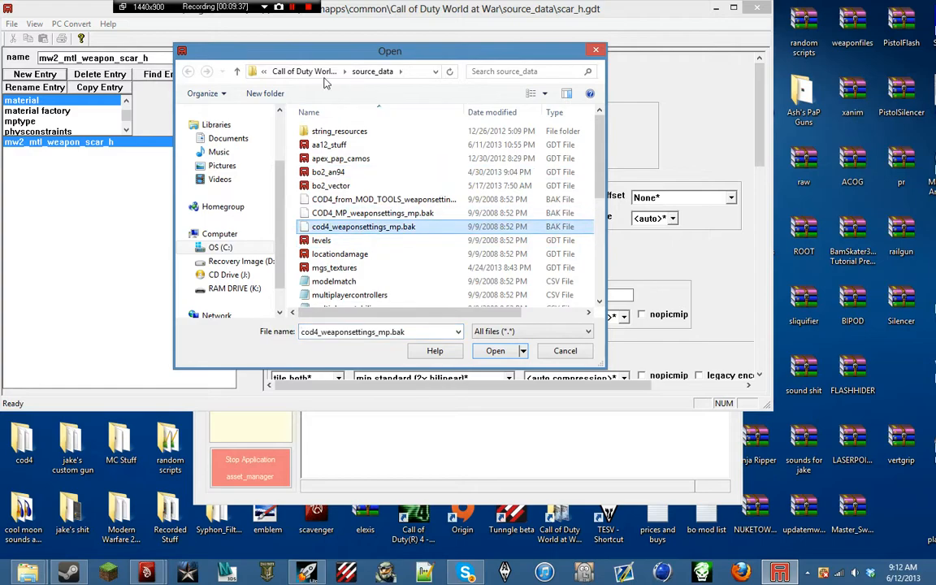
pyautogui.click(302, 74)
pyautogui.scroll(-1, 378, 277)
pyautogui.scroll(3, 382, 244)
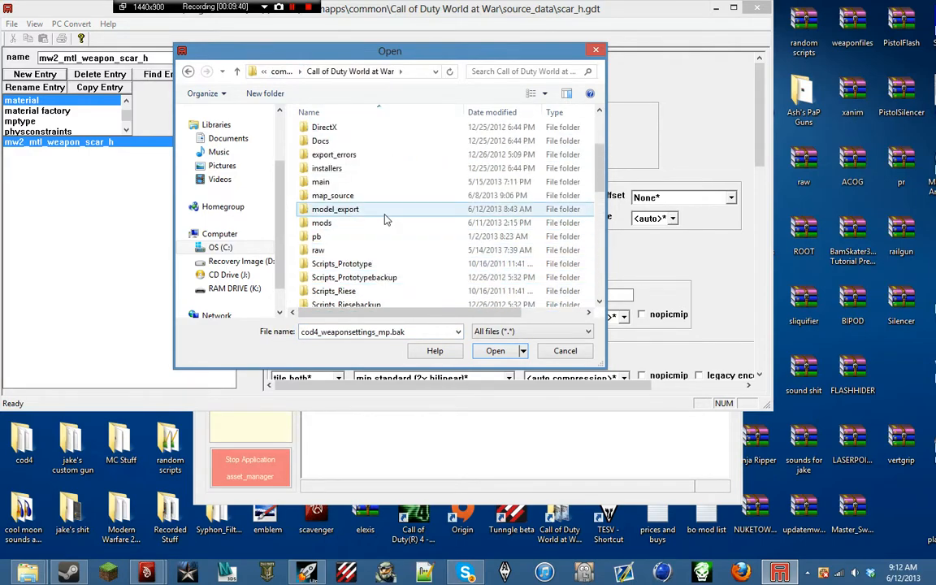
pyautogui.doubleClick(382, 210)
pyautogui.scroll(-15, 392, 232)
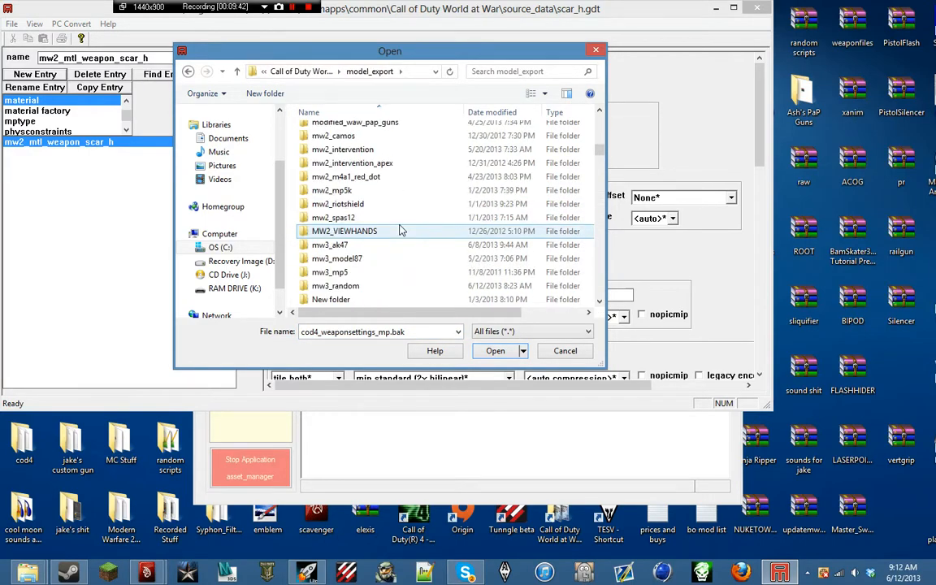
pyautogui.scroll(-20, 402, 232)
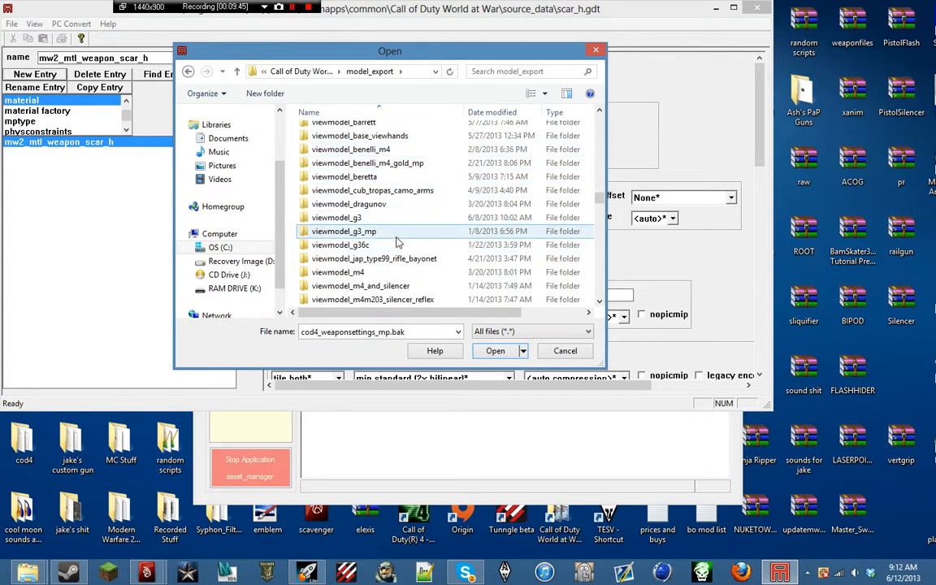
pyautogui.scroll(-10, 398, 241)
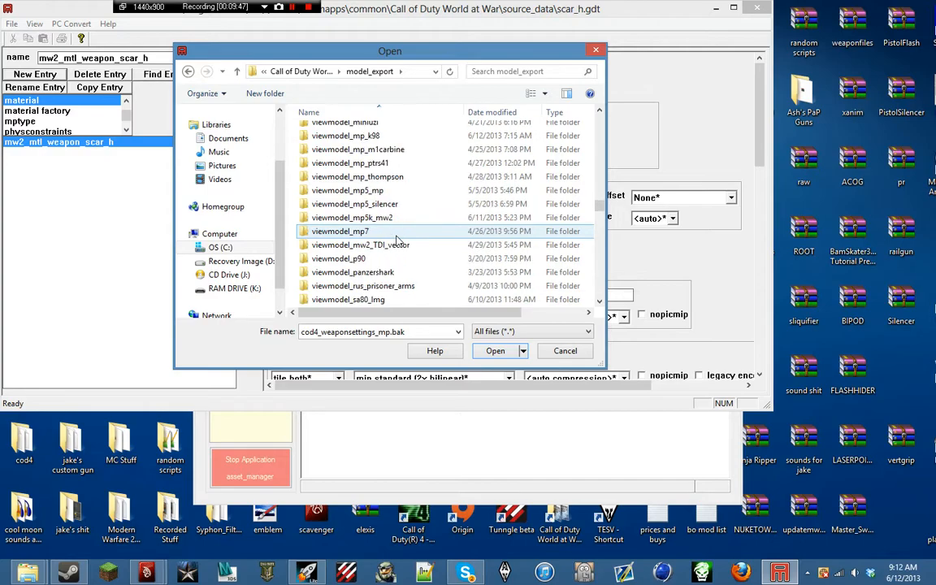
pyautogui.scroll(-2, 398, 237)
pyautogui.scroll(1, 397, 227)
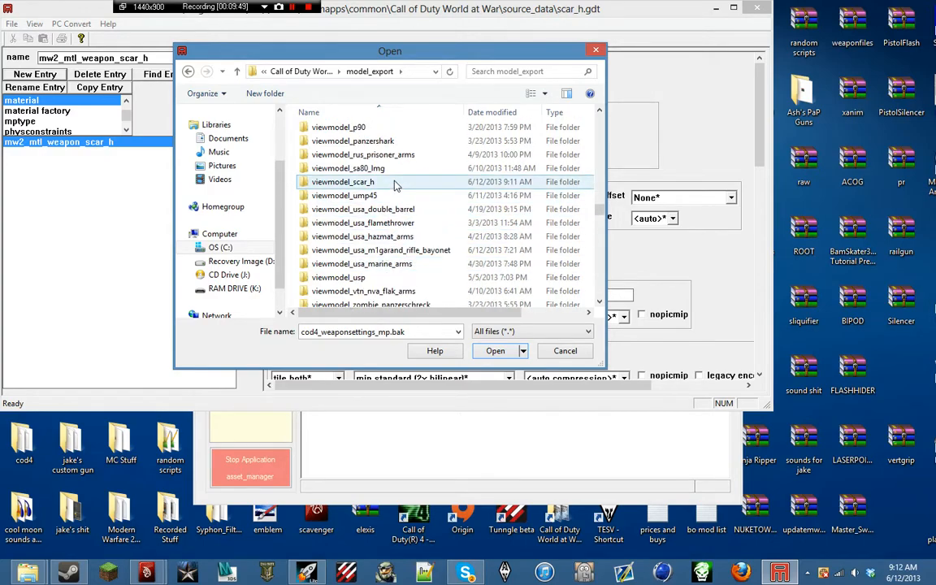
pyautogui.doubleClick(392, 185)
pyautogui.doubleClick(372, 200)
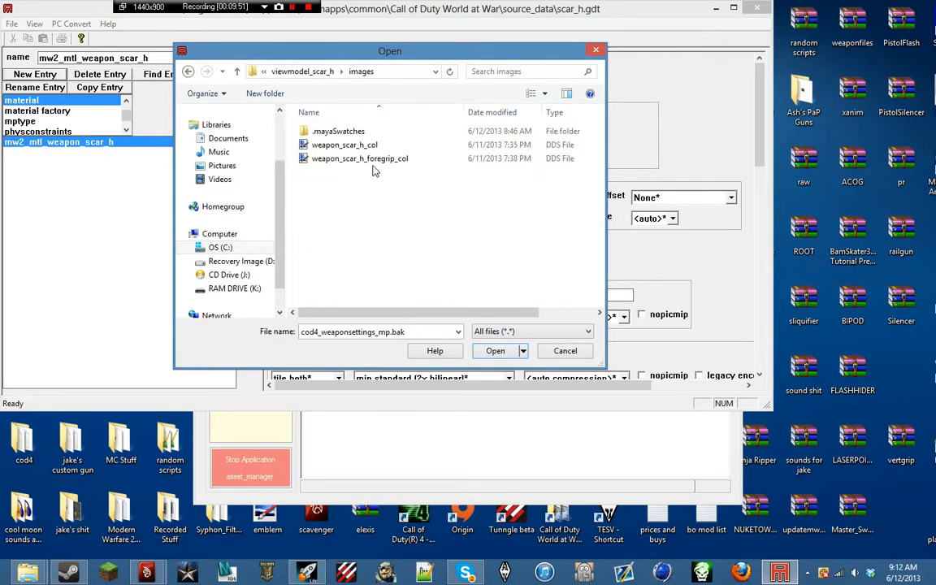
pyautogui.doubleClick(372, 146)
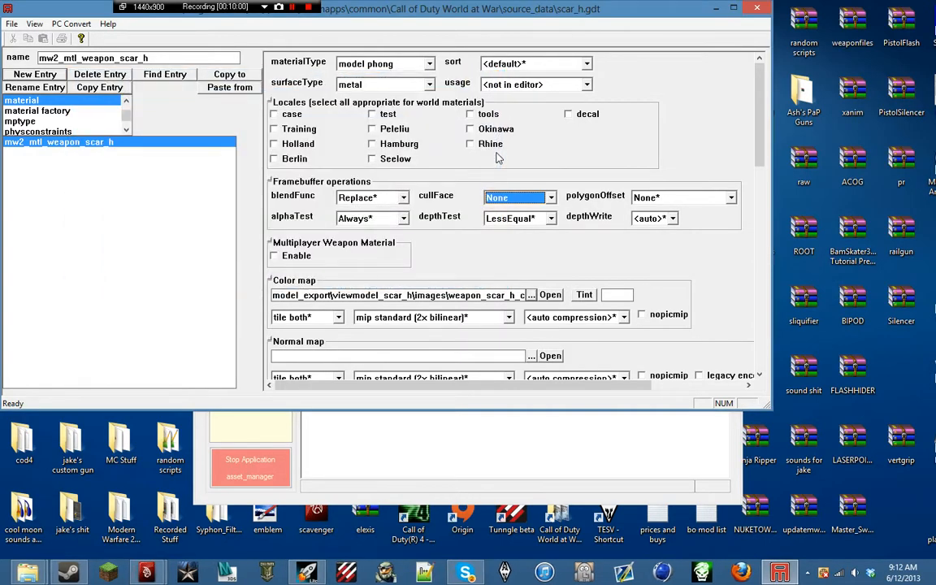
# Create a new xmodel entry named viewmodel_scar_h.
pyautogui.scroll(-5, 69, 130)
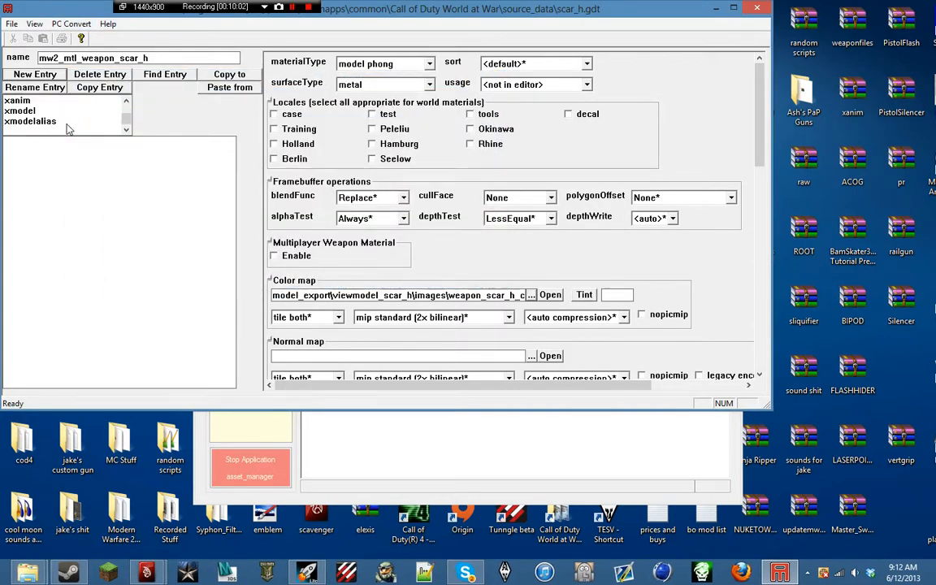
pyautogui.click(65, 111)
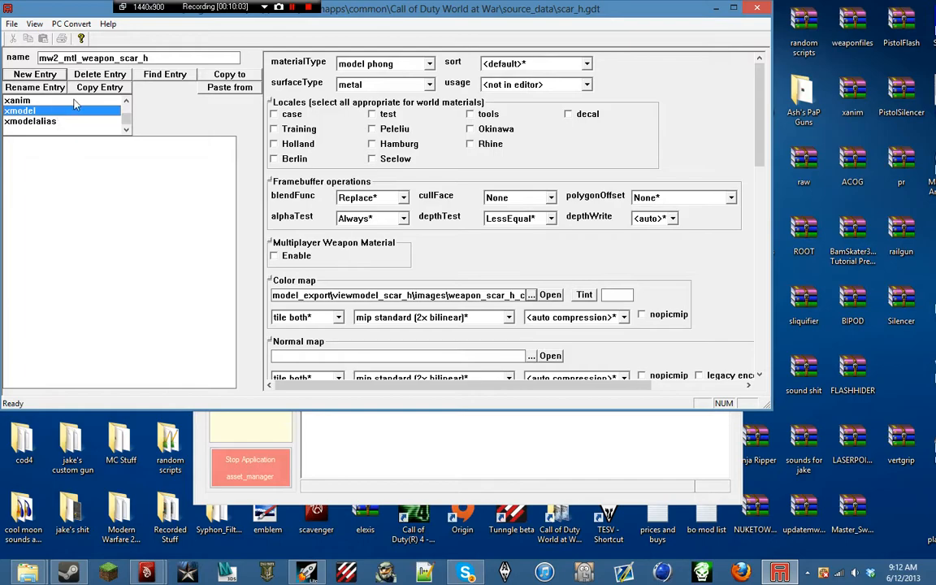
pyautogui.click(37, 74)
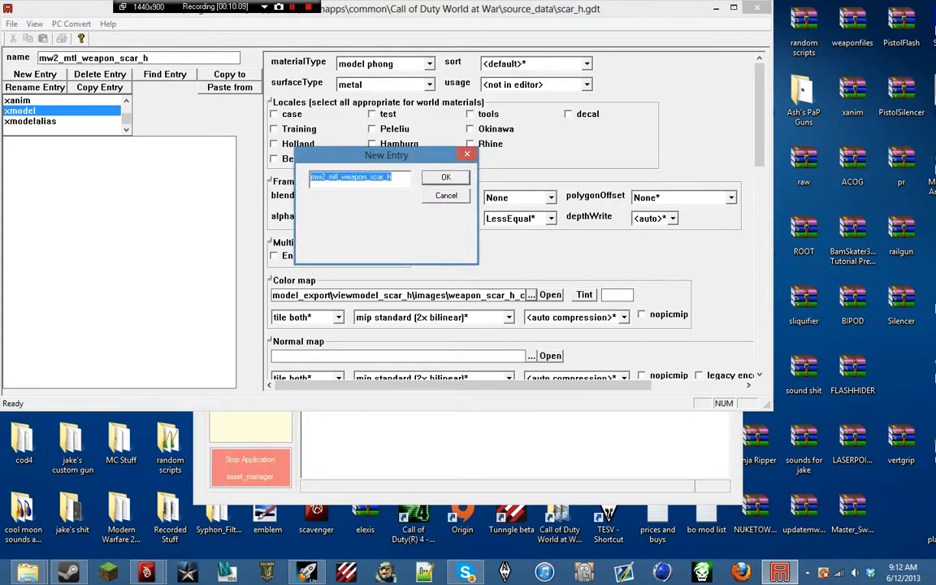
pyautogui.write('viewmodel')
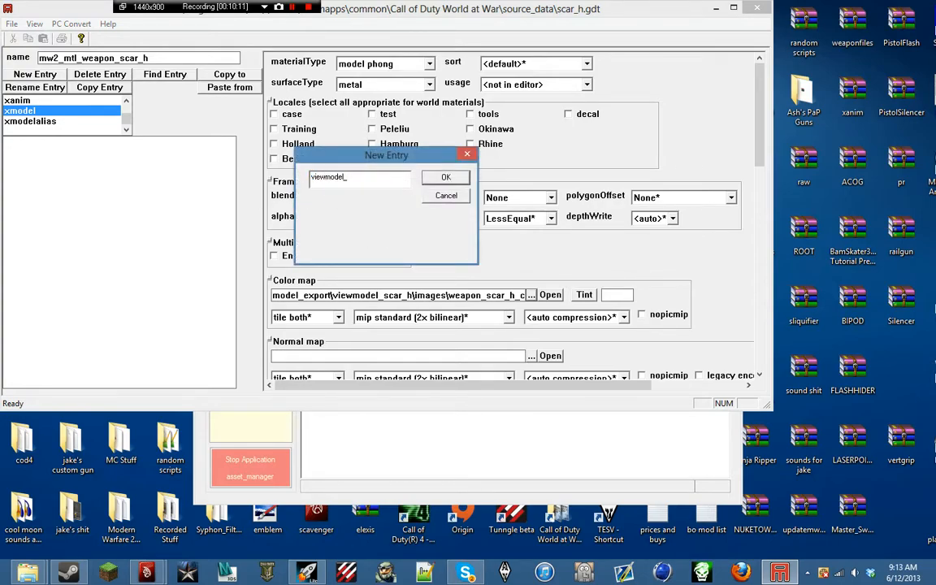
pyautogui.press('Return')
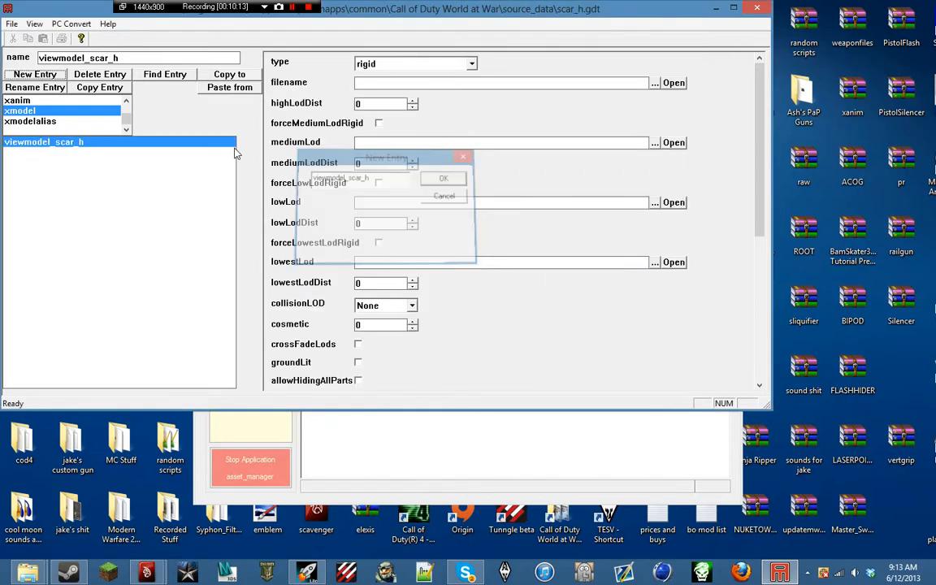
# Rename the xmodel entry to rollon_scar_h_view and set its type to animated.
pyautogui.click(44, 89)
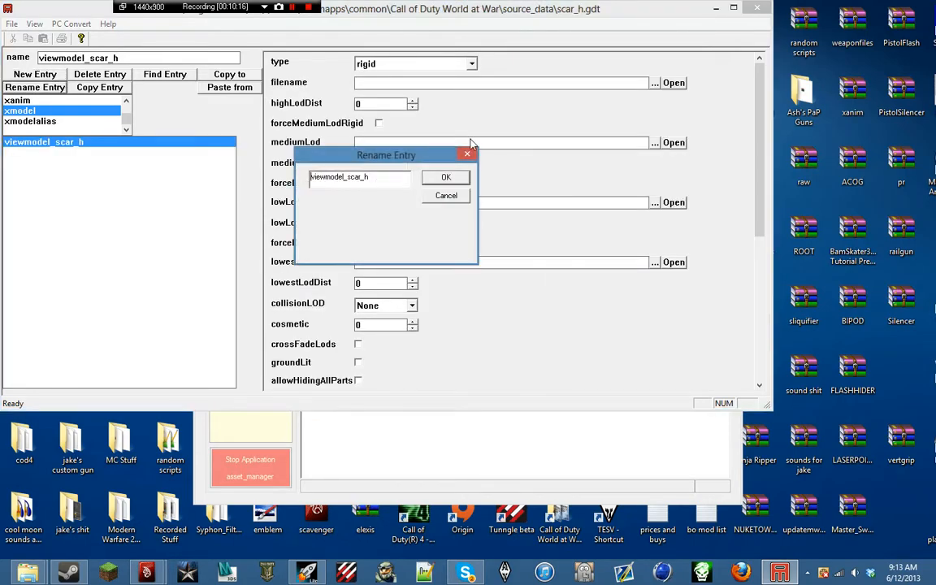
pyautogui.hotkey('ctrl', 'a')
pyautogui.write('ro')
pyautogui.press('Return')
pyautogui.click(438, 65)
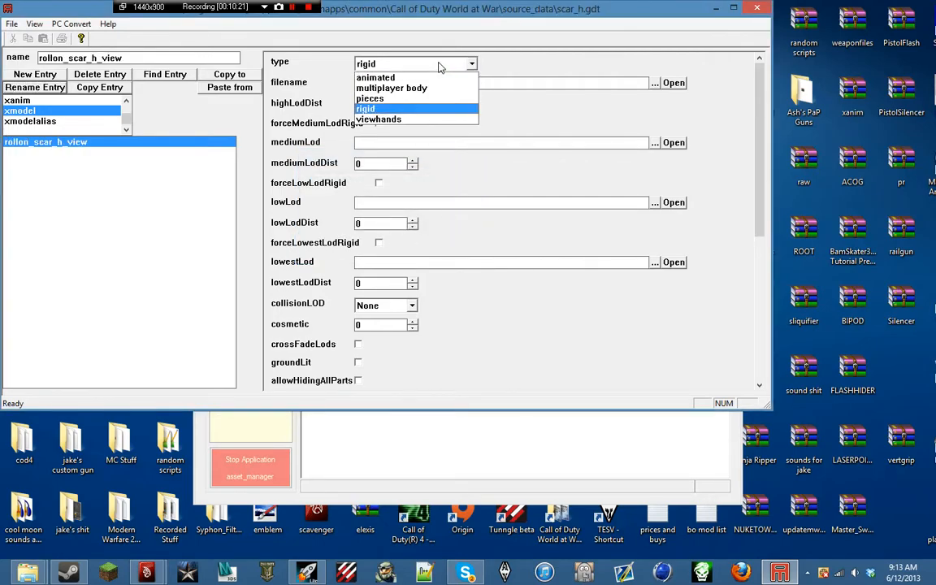
pyautogui.click(446, 77)
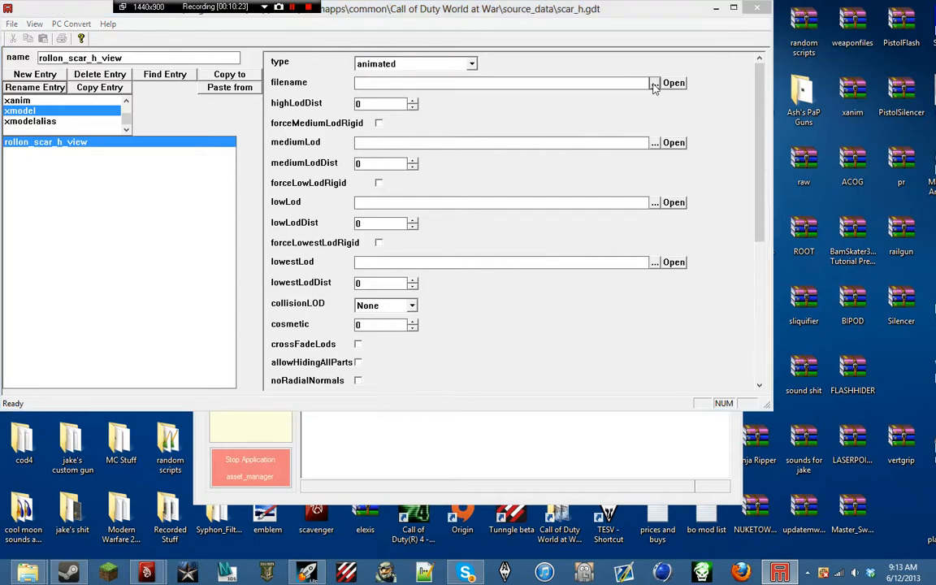
# Set the xmodel's filename to viewmodel_scar_h.XMODEL_EXPORT from model_export\viewmodel_scar_h and convert the entry.
pyautogui.click(655, 83)
pyautogui.scroll(-20, 377, 167)
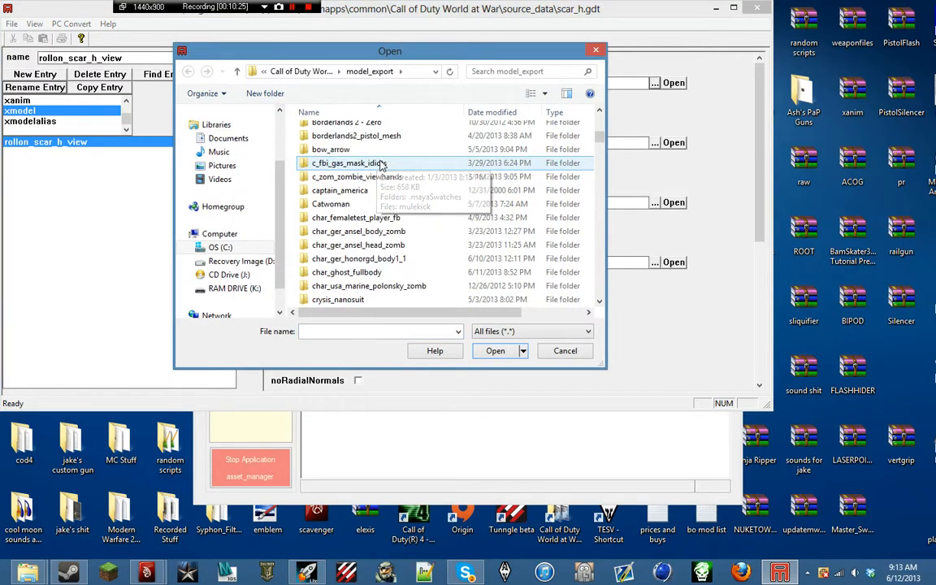
pyautogui.scroll(-20, 382, 165)
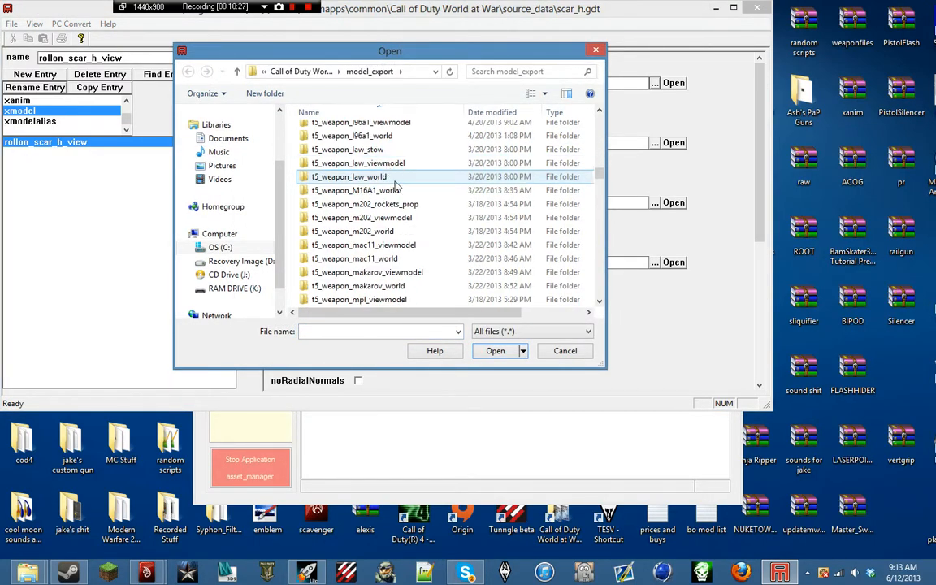
pyautogui.scroll(-12, 400, 216)
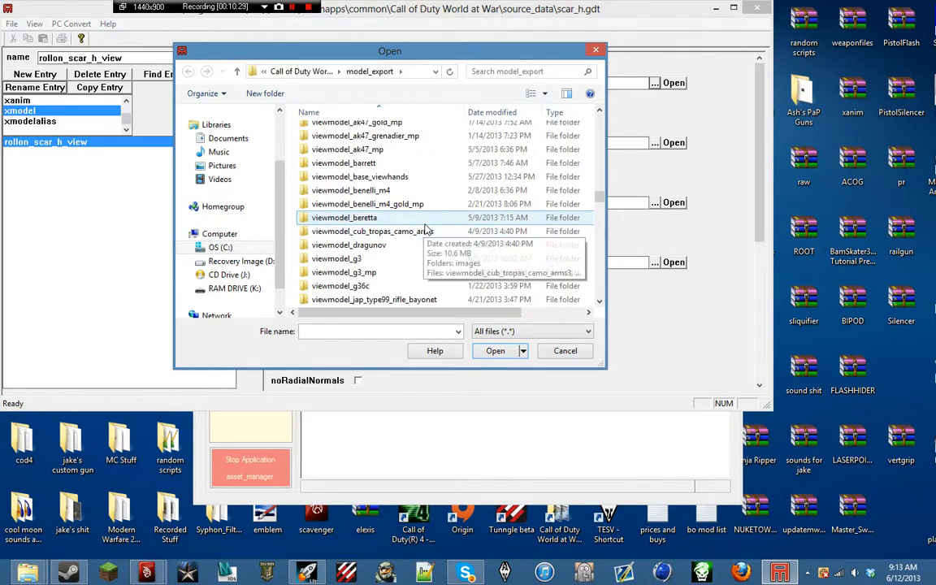
pyautogui.scroll(-15, 430, 286)
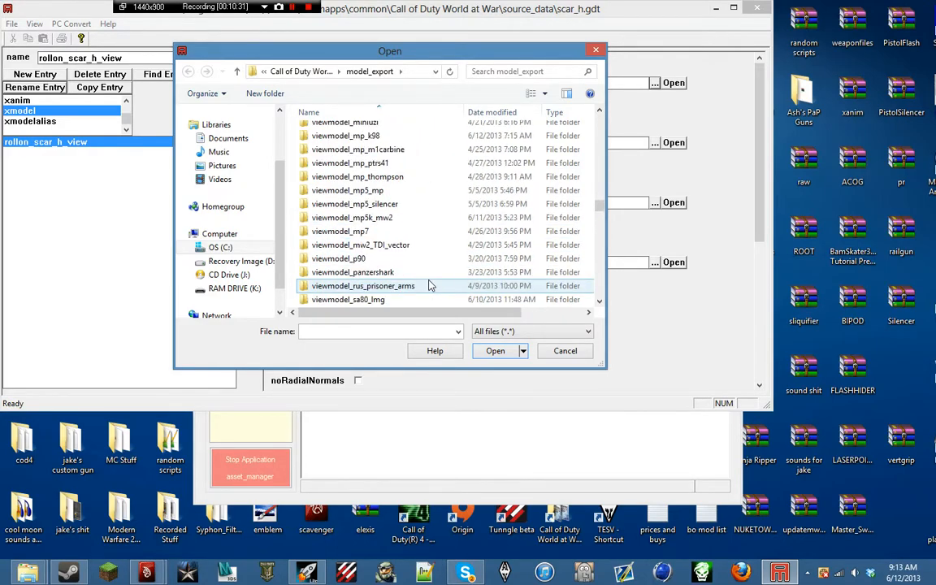
pyautogui.doubleClick(428, 273)
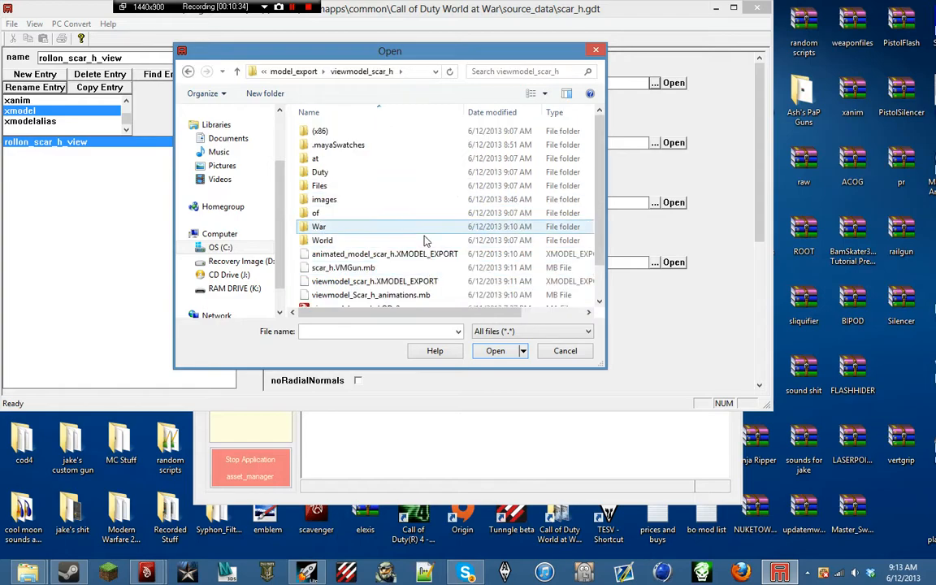
pyautogui.scroll(-1, 435, 266)
pyautogui.doubleClick(431, 246)
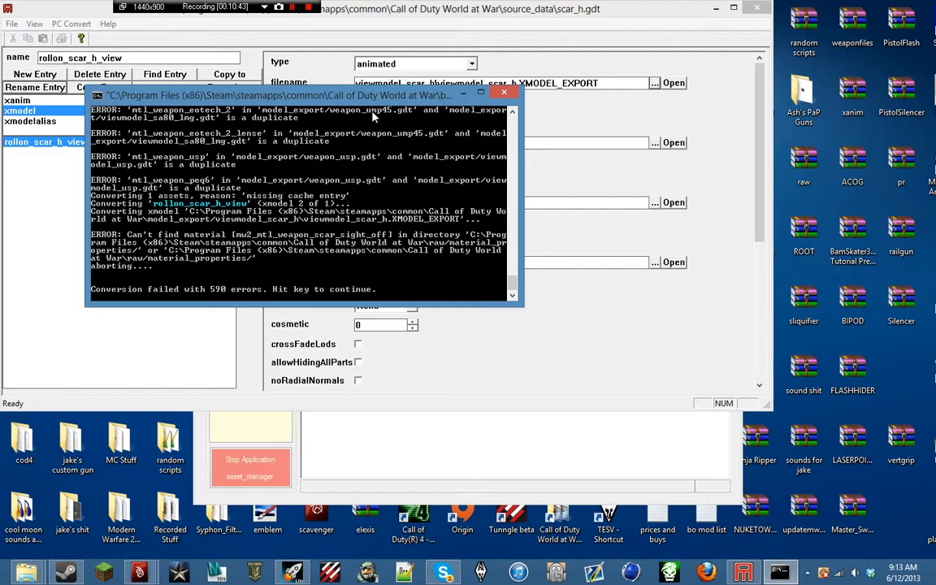
# Move the converter console clear of the entry settings and switch to the scar_h.VMGun.mb scene in Maya.
pyautogui.moveTo(380, 103); pyautogui.dragTo(866, 106)
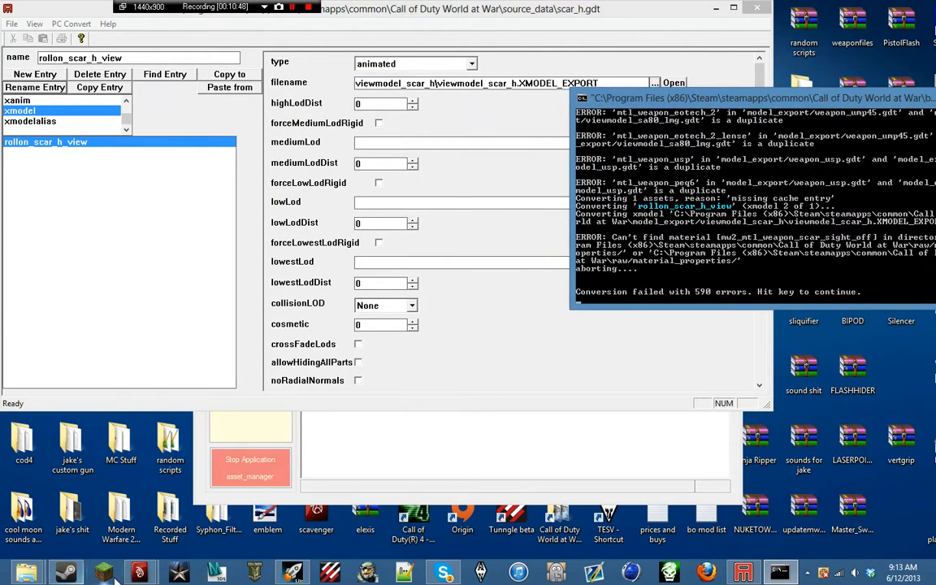
pyautogui.click(140, 572)
pyautogui.click(122, 479)
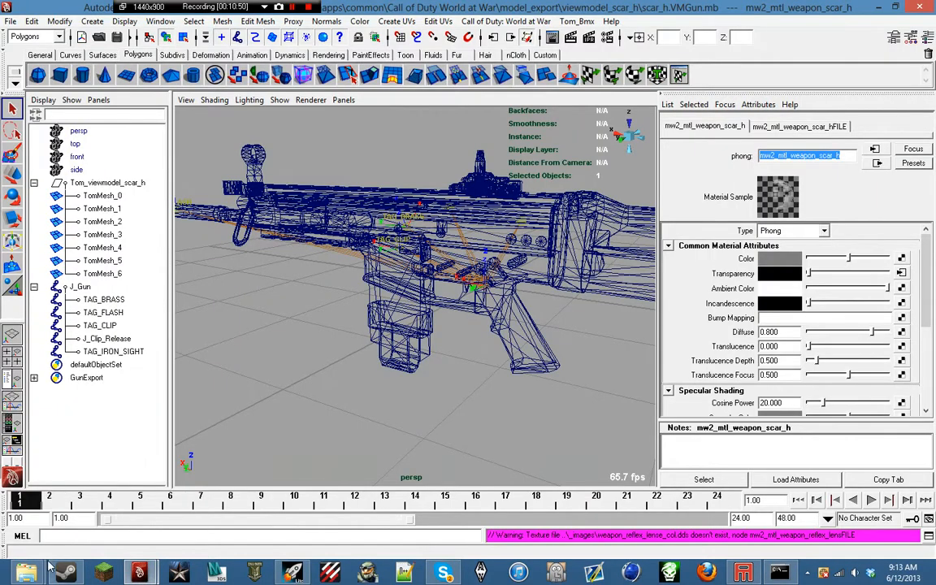
# Open Hypershade and relink the mw2_mtl_weapon_scar_sight_off material's colour texture to the rifle image in model_export/viewmodel_scar_h/images.
pyautogui.click(160, 21)
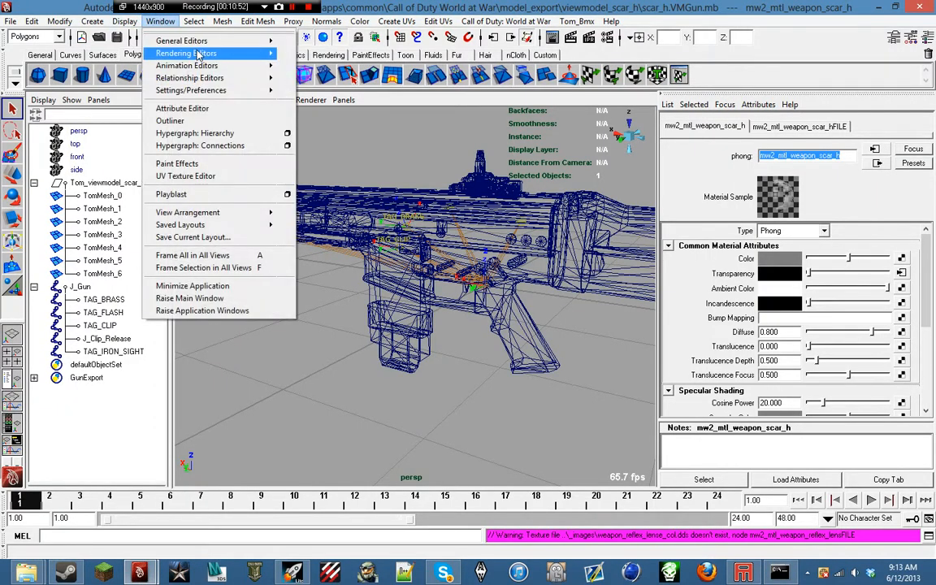
pyautogui.moveTo(197, 53)
pyautogui.click(314, 80)
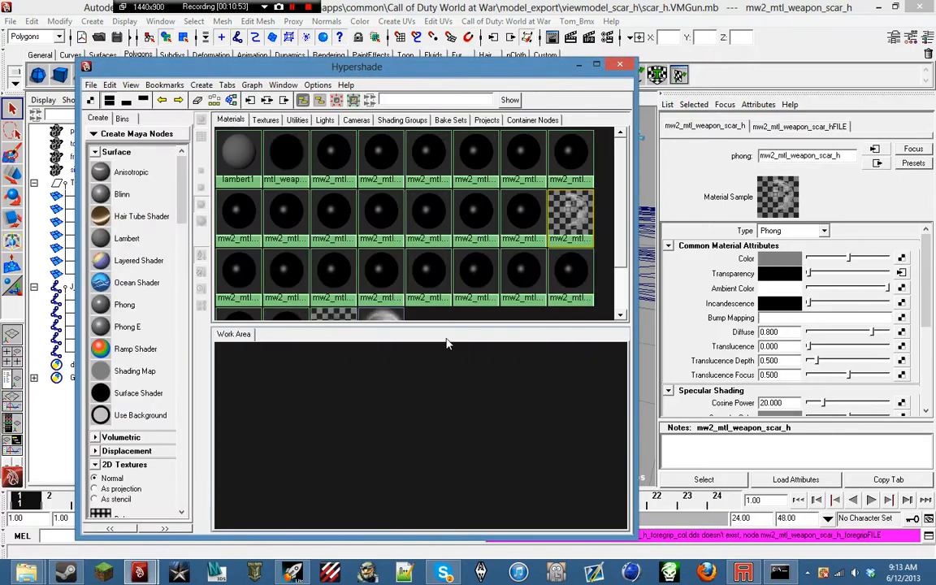
pyautogui.click(294, 276)
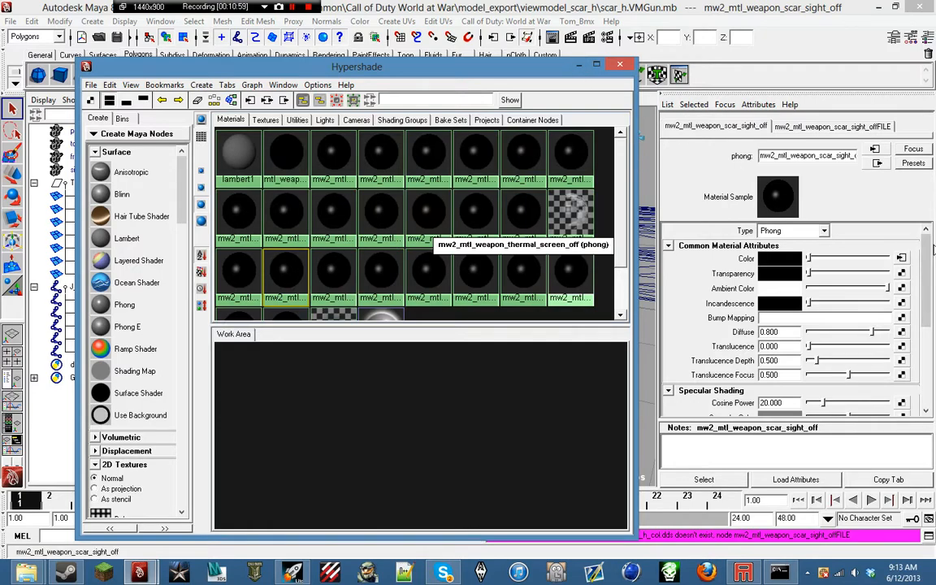
pyautogui.click(902, 259)
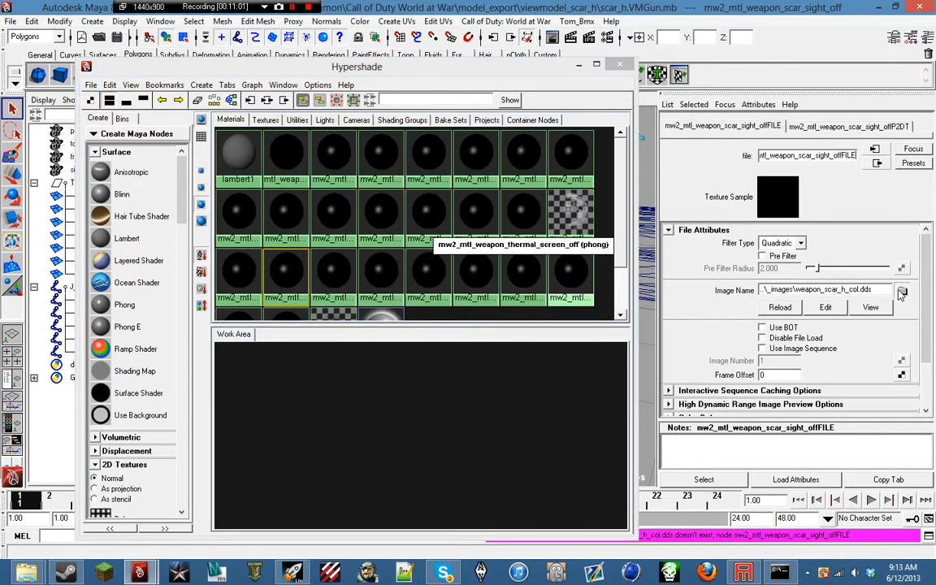
pyautogui.click(902, 293)
pyautogui.doubleClick(433, 232)
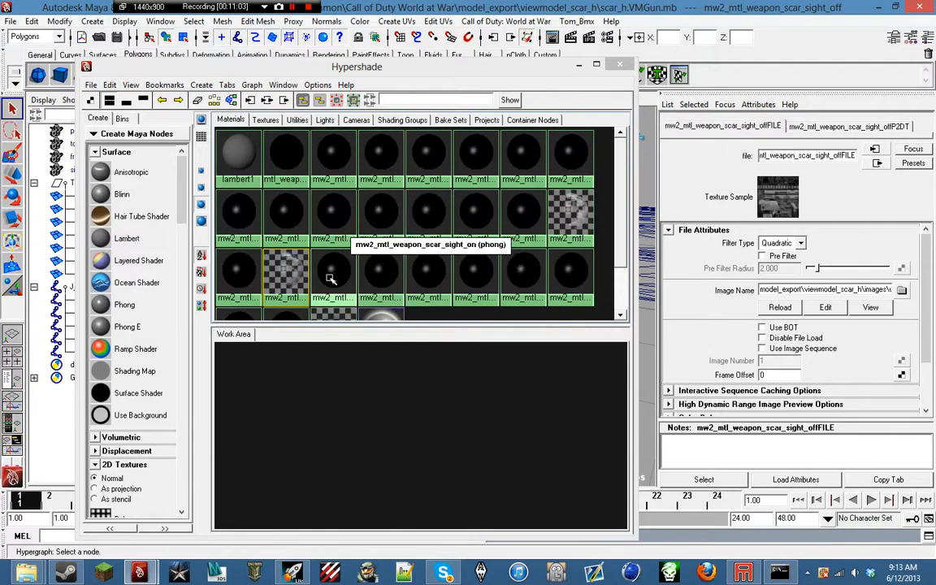
# Relink the mw2_mtl_weapon_scar_sight_on material's colour texture to the rifle image in model_export/viewmodel_scar_h/images.
pyautogui.click(331, 278)
pyautogui.click(902, 260)
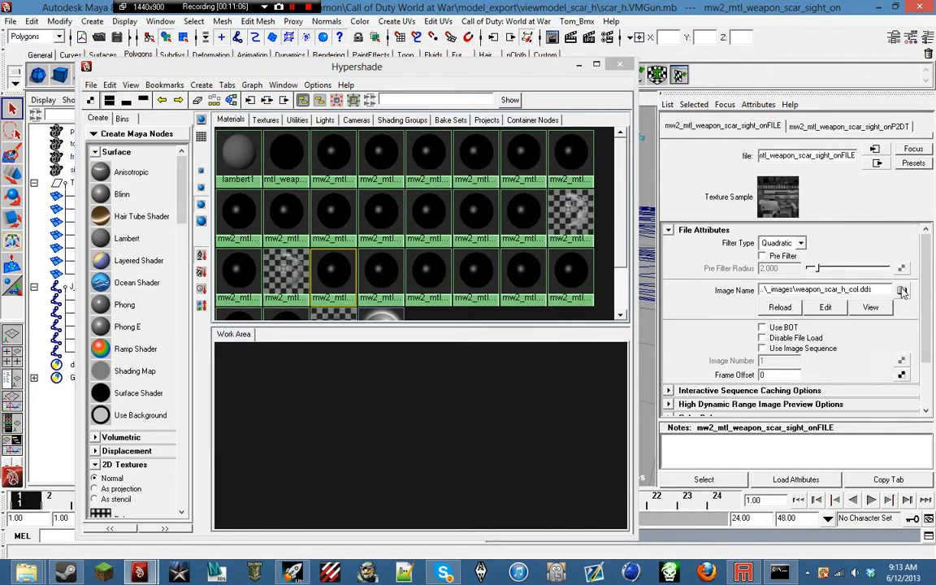
pyautogui.click(902, 292)
pyautogui.doubleClick(398, 230)
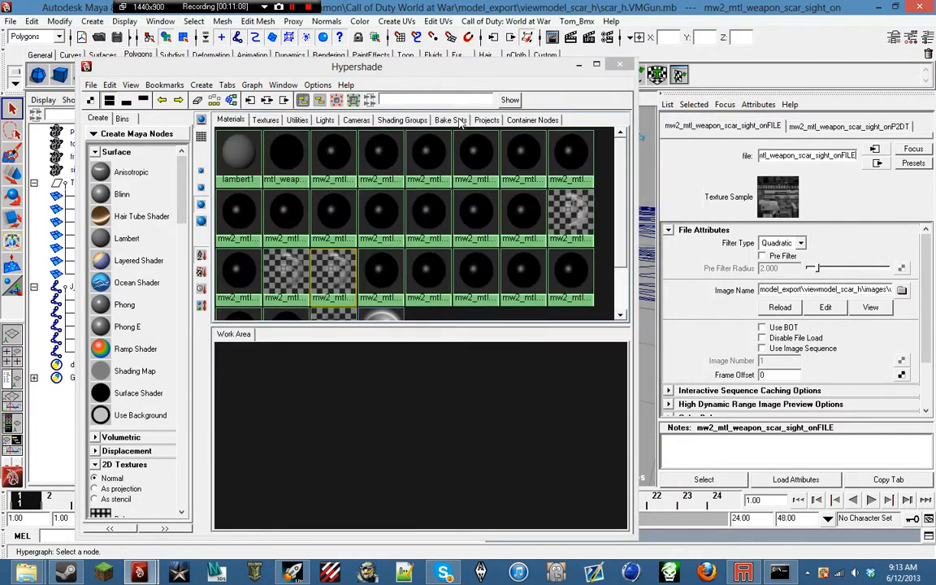
# Display the rifle with smooth shading in the perspective view, keeping Hypershade available.
pyautogui.moveTo(423, 68); pyautogui.dragTo(442, 358)
pyautogui.click(323, 292)
pyautogui.press('5')
pyautogui.keyDown('alt'); pyautogui.moveTo(324, 291); pyautogui.dragTo(280, 286); pyautogui.keyUp('alt')
pyautogui.moveTo(388, 359); pyautogui.dragTo(393, 197)
# Graph the networks of mw2_mtl_weapon_scar_sight_off and mw2_mtl_weapon_scar_sight_on and disconnect each file texture's outColor from the material's color.
pyautogui.click(329, 384)
pyautogui.moveTo(329, 382); pyautogui.dragTo(331, 408, button='right')
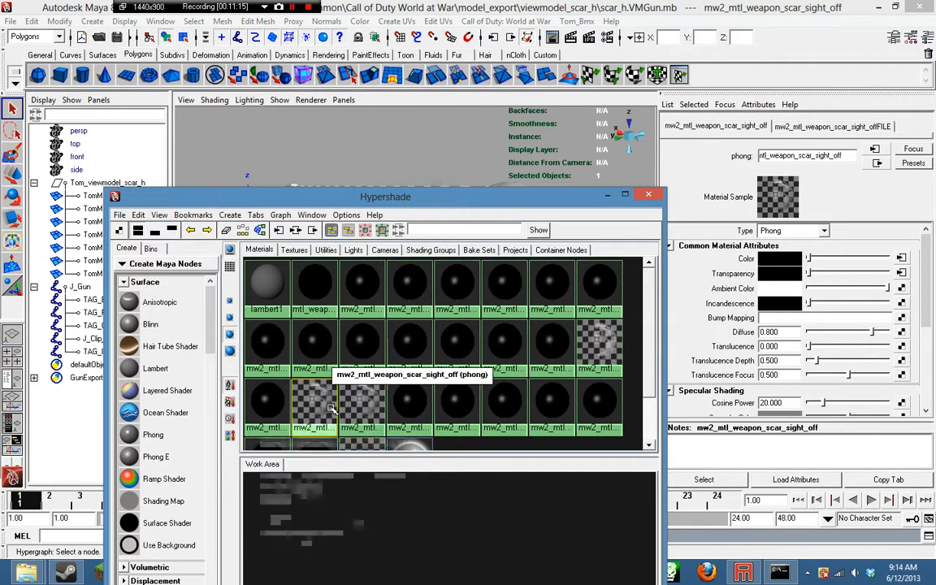
pyautogui.click(511, 530)
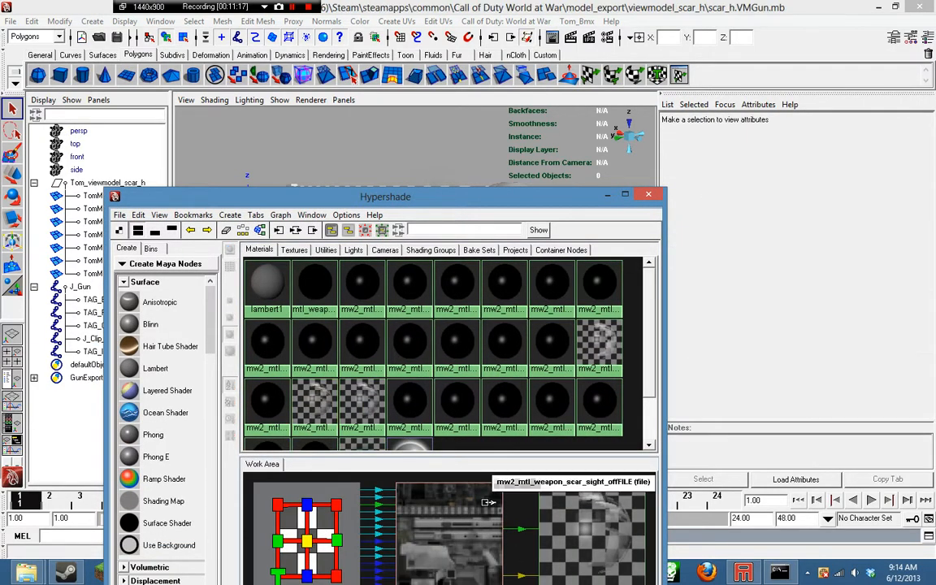
pyautogui.click(361, 399)
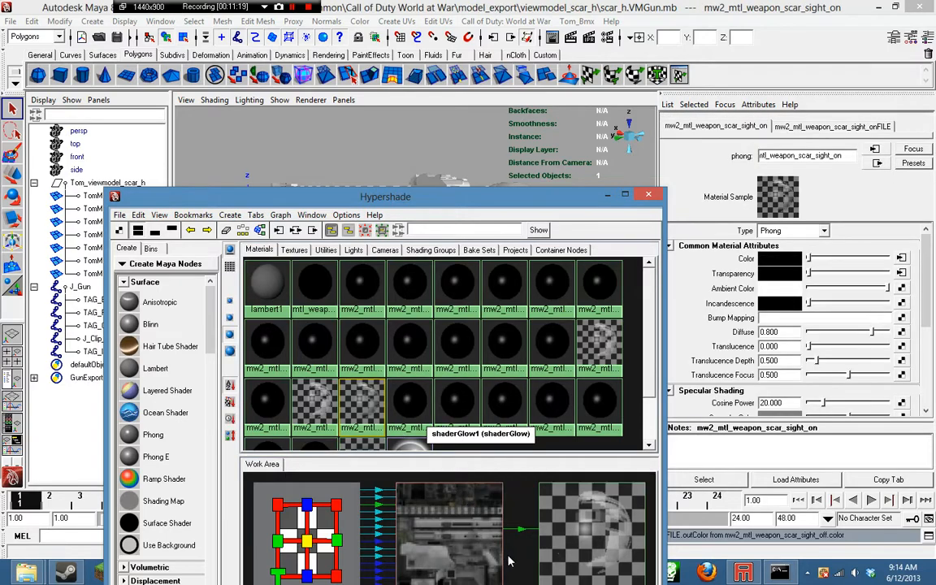
pyautogui.moveTo(364, 378); pyautogui.dragTo(368, 410, button='right')
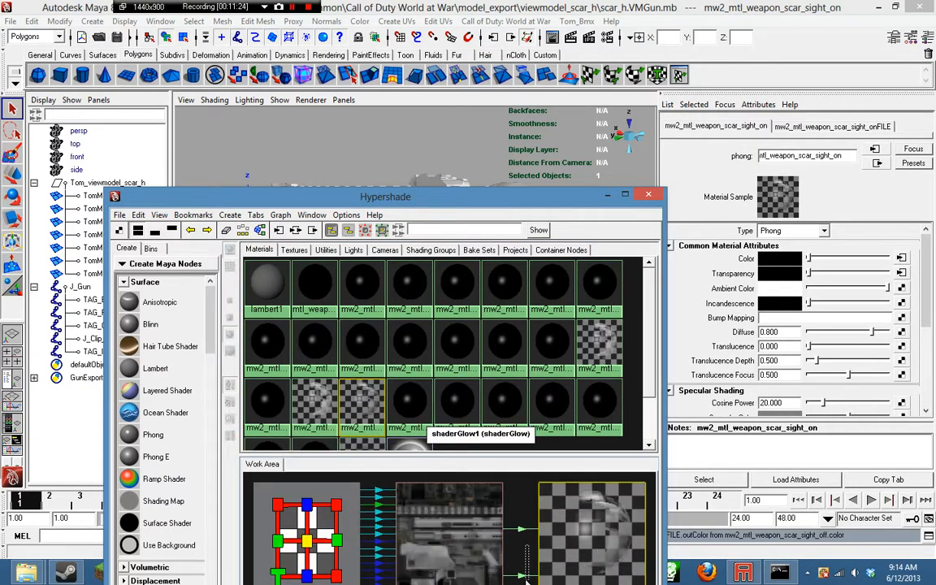
pyautogui.click(546, 563)
# Assign the mw2_mtl_weapon_scar_h material to all rifle meshes, TomMesh_0 through TomMesh_6, and close Hypershade.
pyautogui.moveTo(387, 203); pyautogui.dragTo(412, 279)
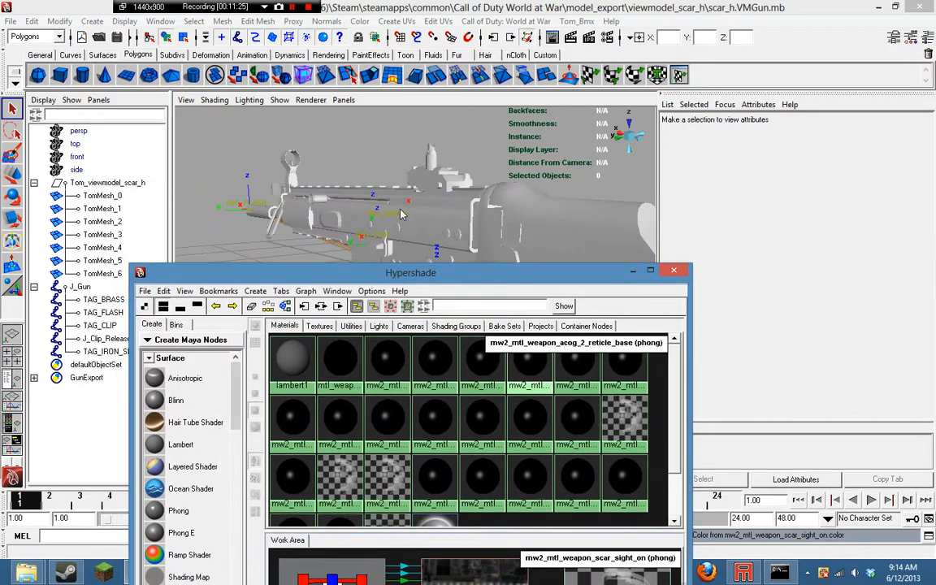
pyautogui.click(391, 151)
pyautogui.keyDown('alt'); pyautogui.moveTo(392, 185); pyautogui.dragTo(448, 216); pyautogui.keyUp('alt')
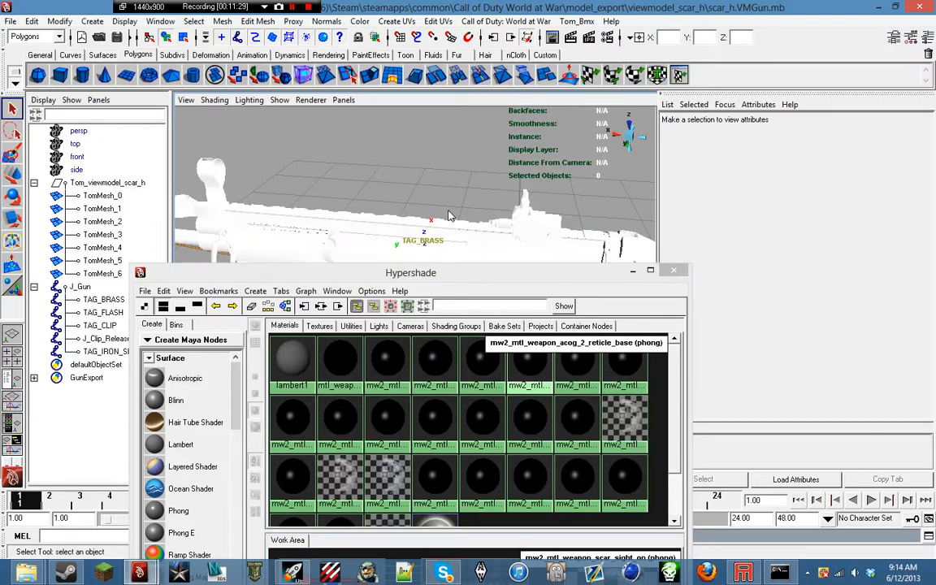
pyautogui.moveTo(469, 277); pyautogui.dragTo(442, 136)
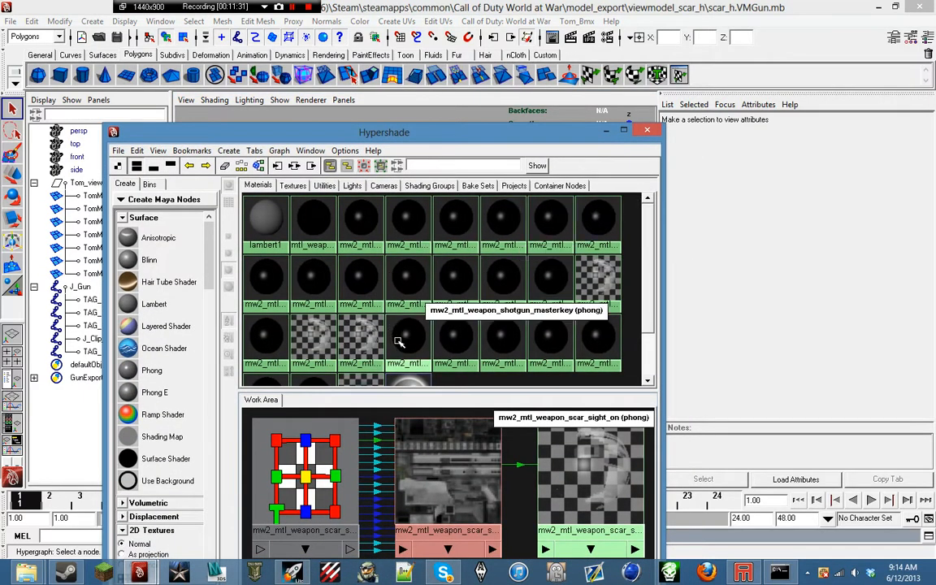
pyautogui.scroll(-2, 400, 331)
pyautogui.click(599, 236)
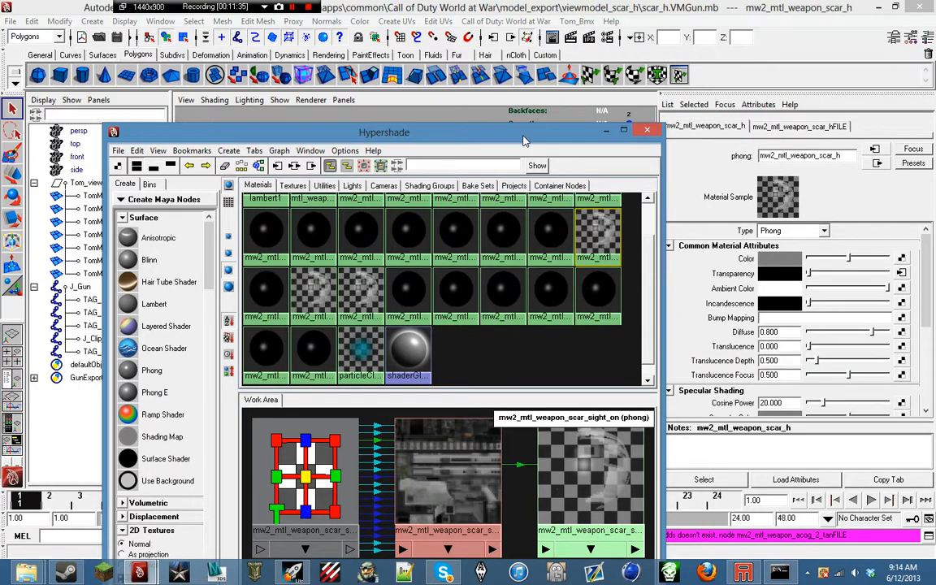
pyautogui.moveTo(495, 126); pyautogui.dragTo(667, 77)
pyautogui.click(135, 197)
pyautogui.keyDown('shift'); pyautogui.click(120, 274); pyautogui.keyUp('shift')
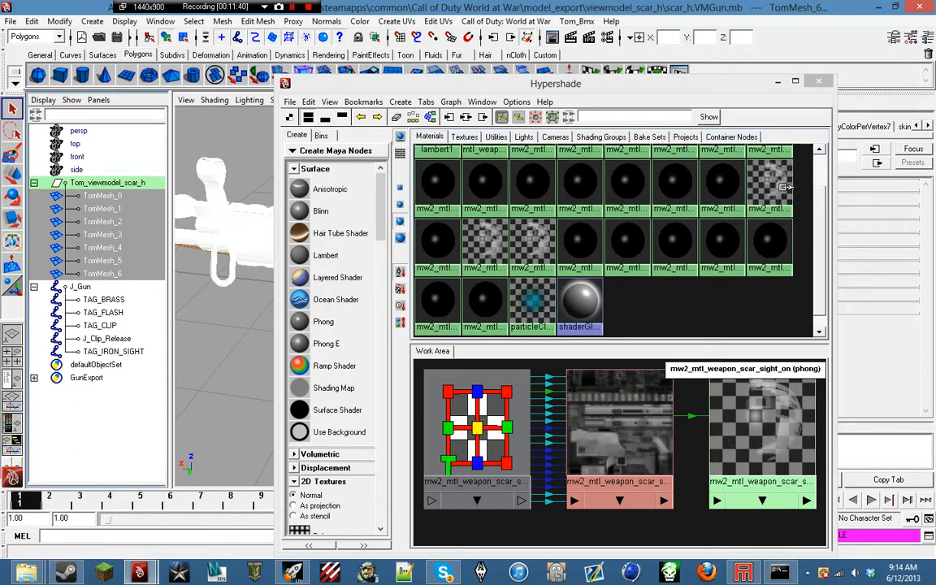
pyautogui.rightClick(779, 187)
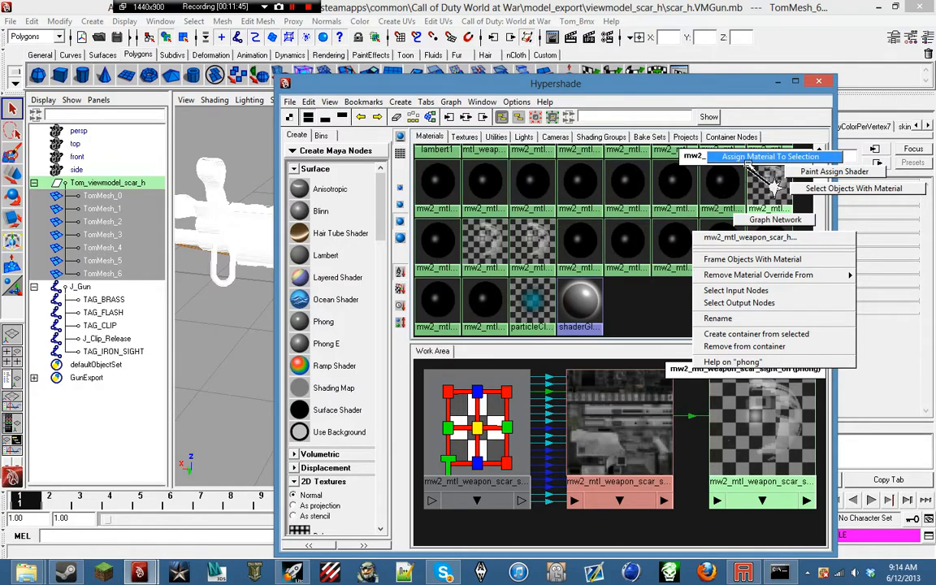
pyautogui.click(779, 157)
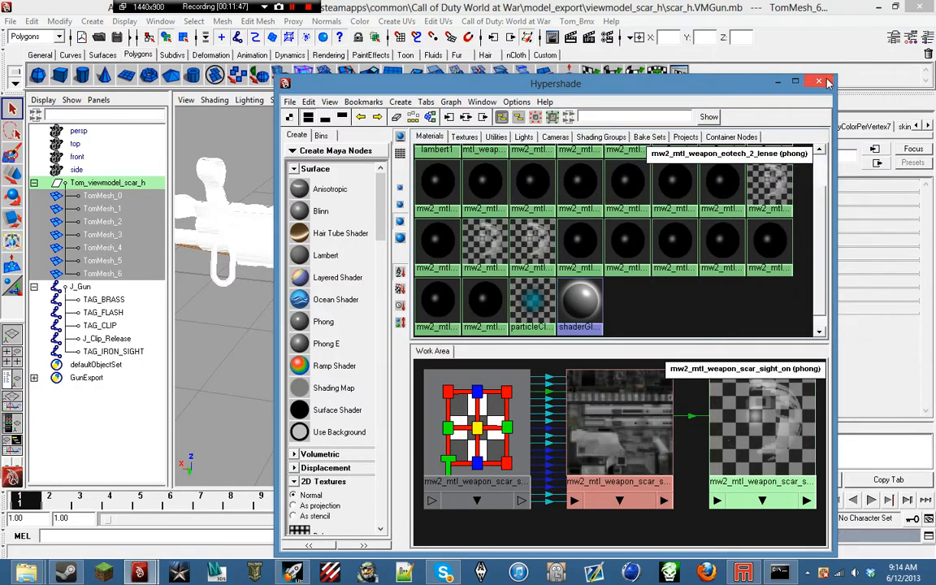
pyautogui.click(819, 82)
# Export Entry1 of viewmodel_scar_h with all its meshes and joints set as exports using the COD Model Exporter, and save the scene.
pyautogui.click(505, 21)
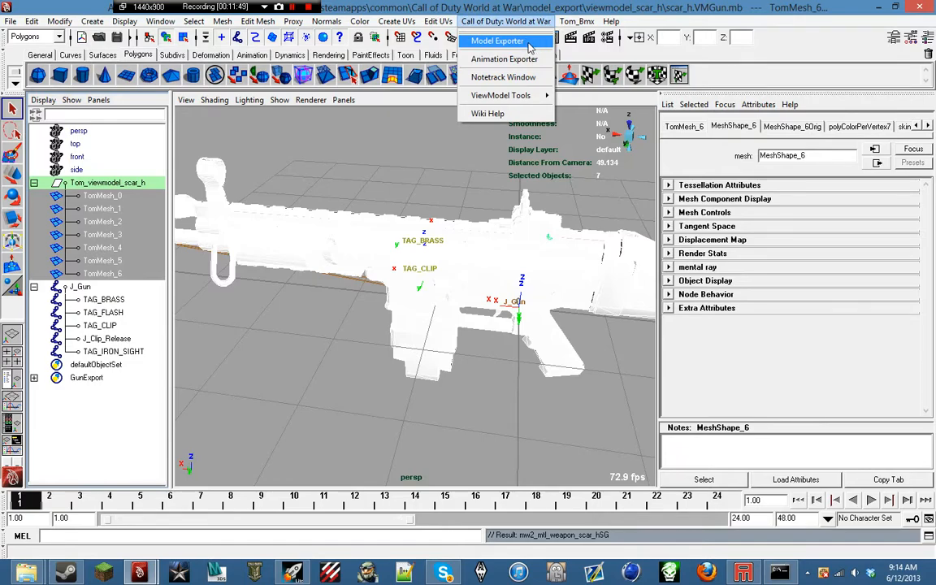
pyautogui.click(529, 42)
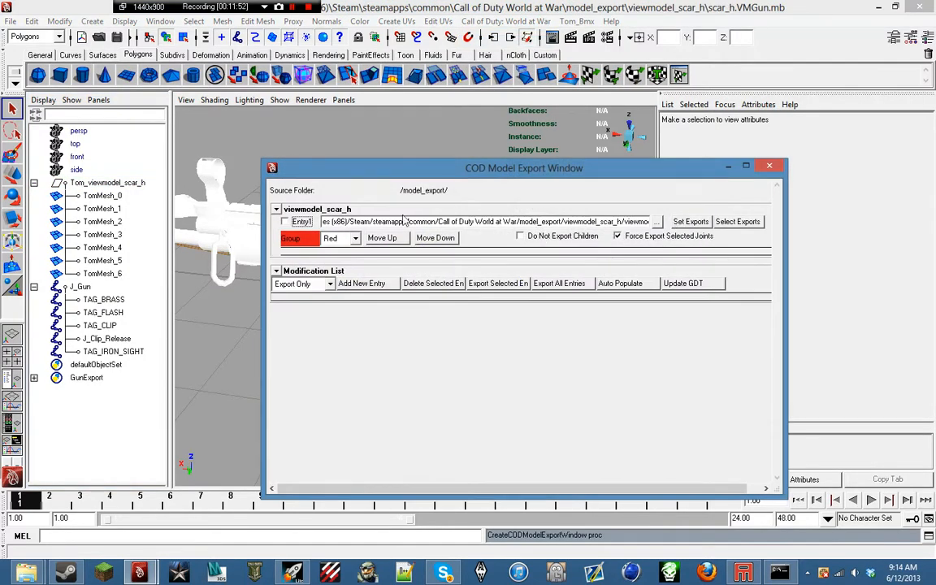
pyautogui.click(307, 224)
pyautogui.click(739, 224)
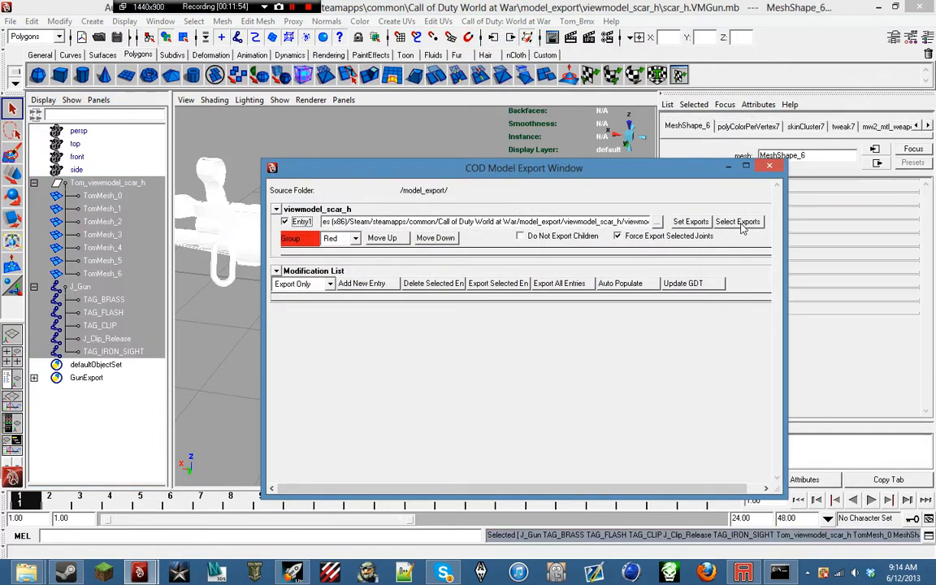
pyautogui.click(693, 225)
pyautogui.click(495, 283)
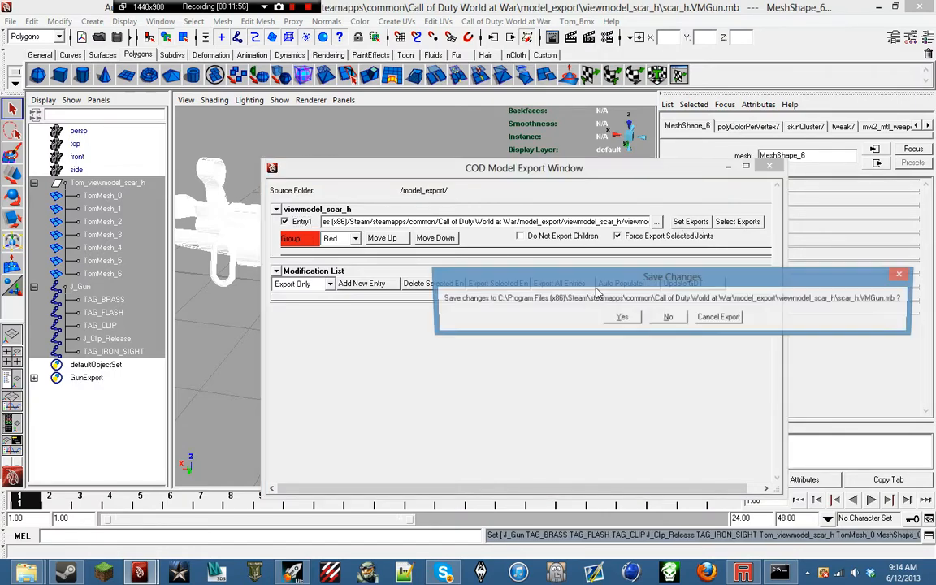
pyautogui.click(620, 317)
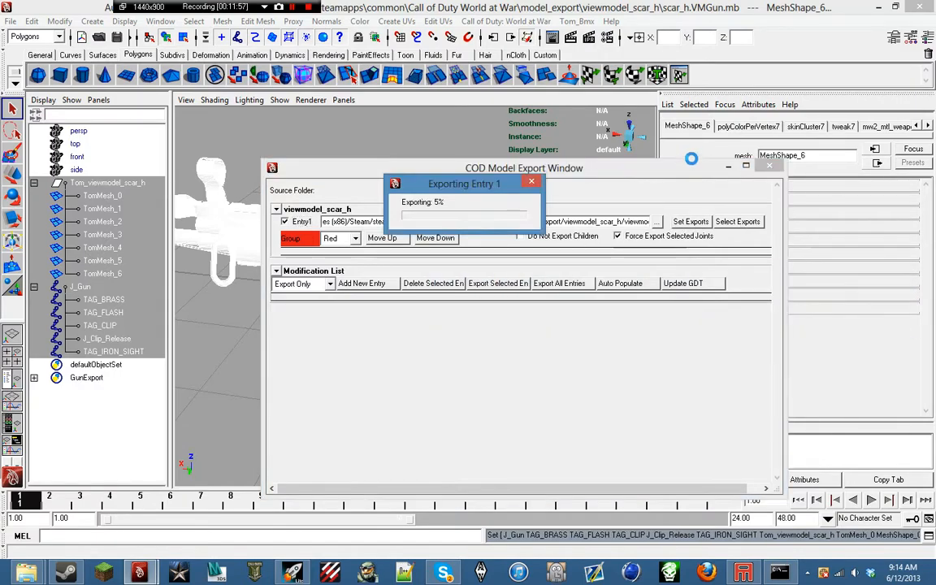
pyautogui.click(769, 166)
pyautogui.click(11, 21)
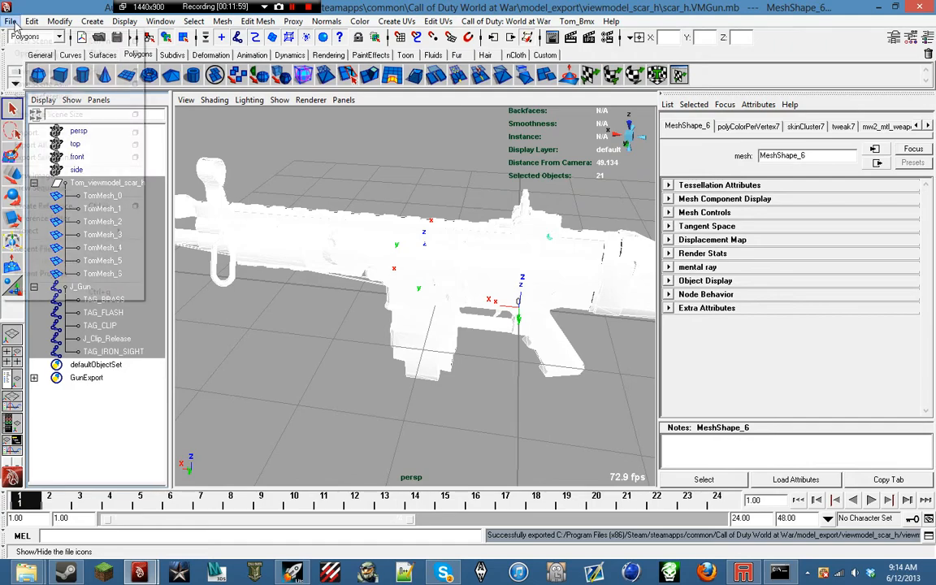
pyautogui.click(36, 69)
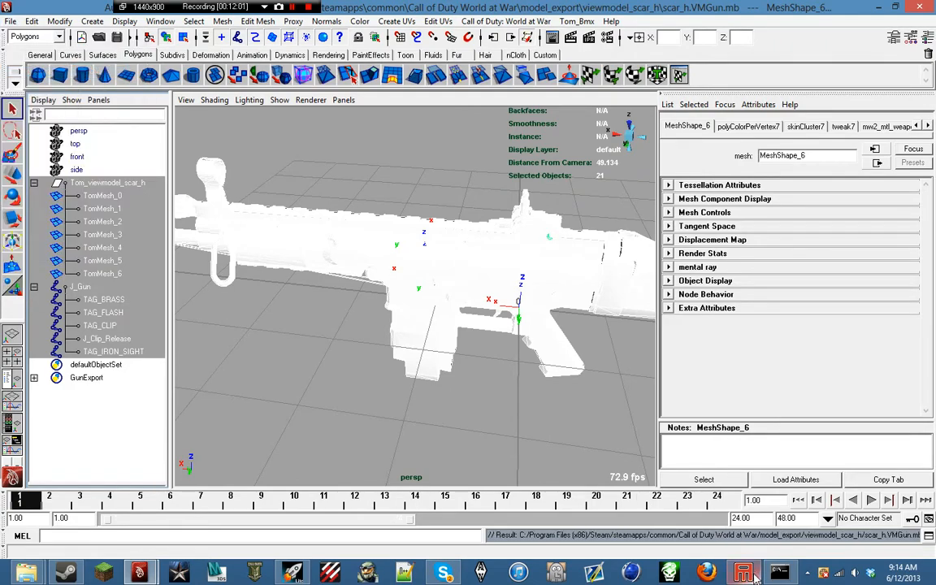
# Switch to asset_manager, convert the rollon_scar_h_view xmodel again and save scar_h.gdt.
pyautogui.click(744, 573)
pyautogui.press('Return')
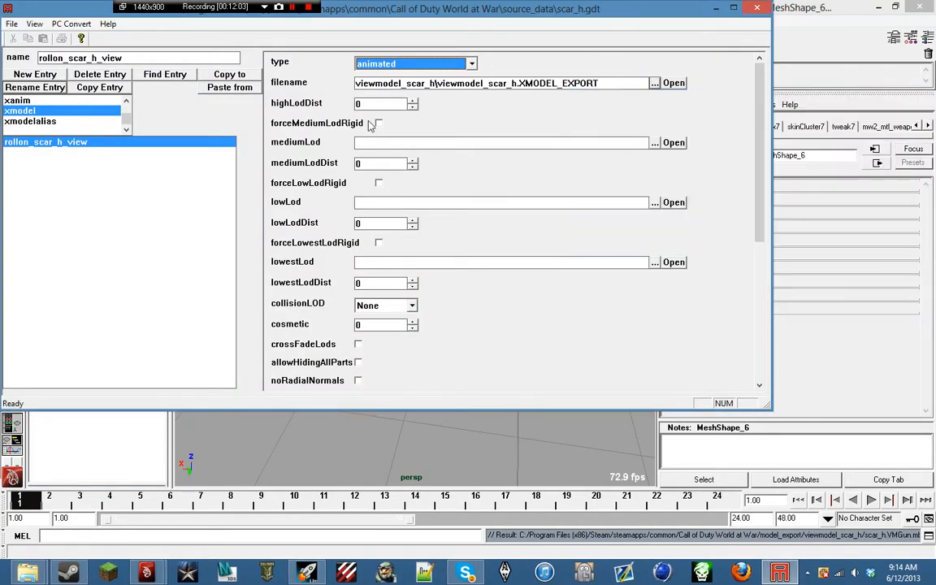
pyautogui.press('F10')
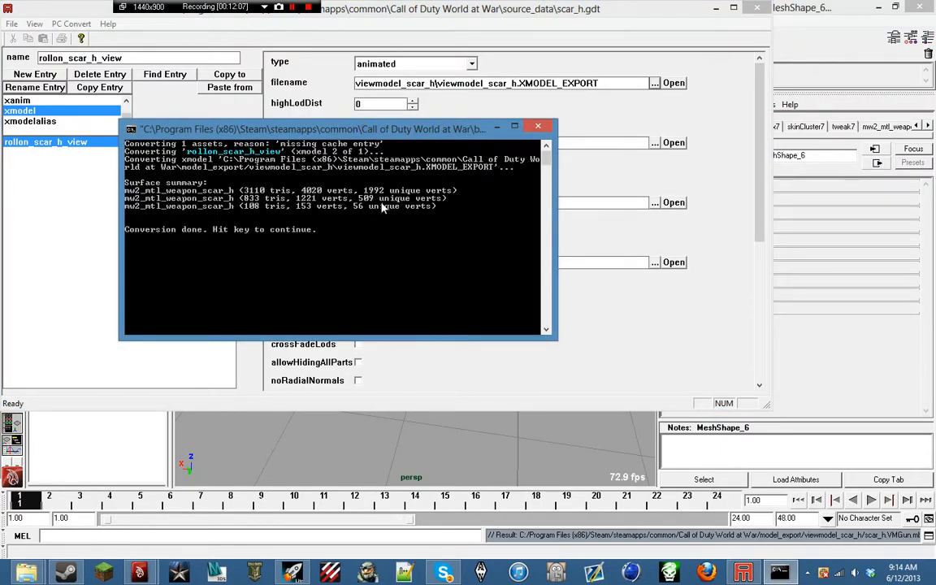
pyautogui.press('Return')
pyautogui.click(12, 23)
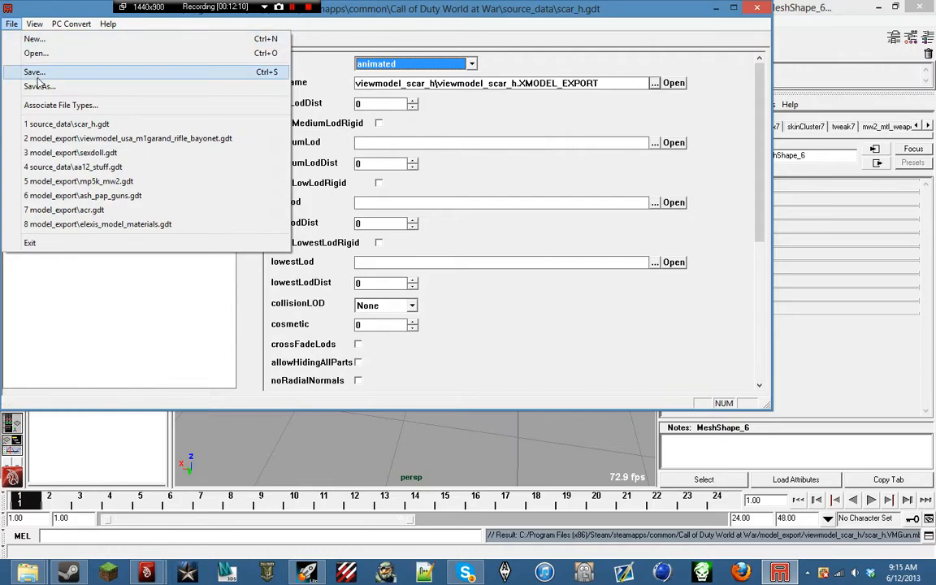
pyautogui.click(27, 69)
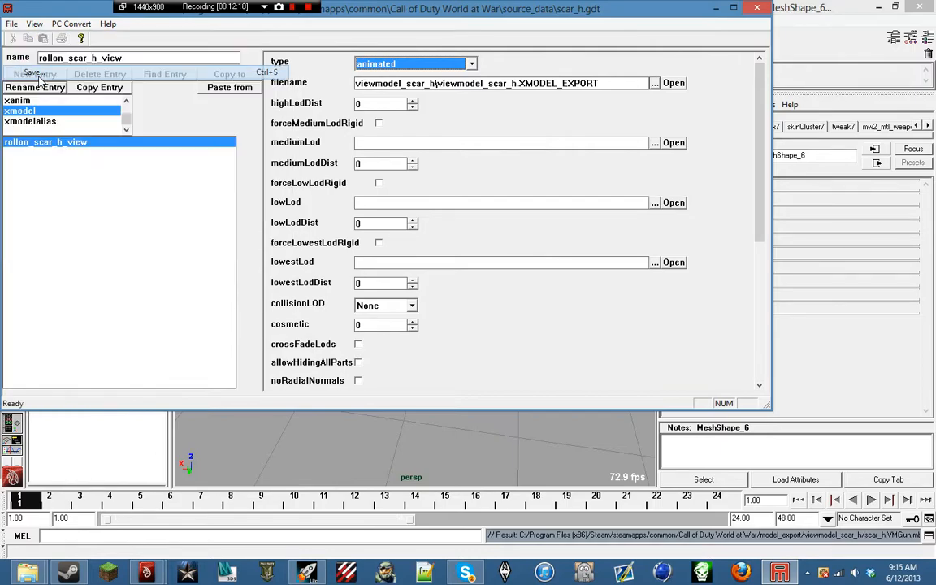
# Leave the xmodel entries and browse back through the list of asset types.
pyautogui.click(714, 11)
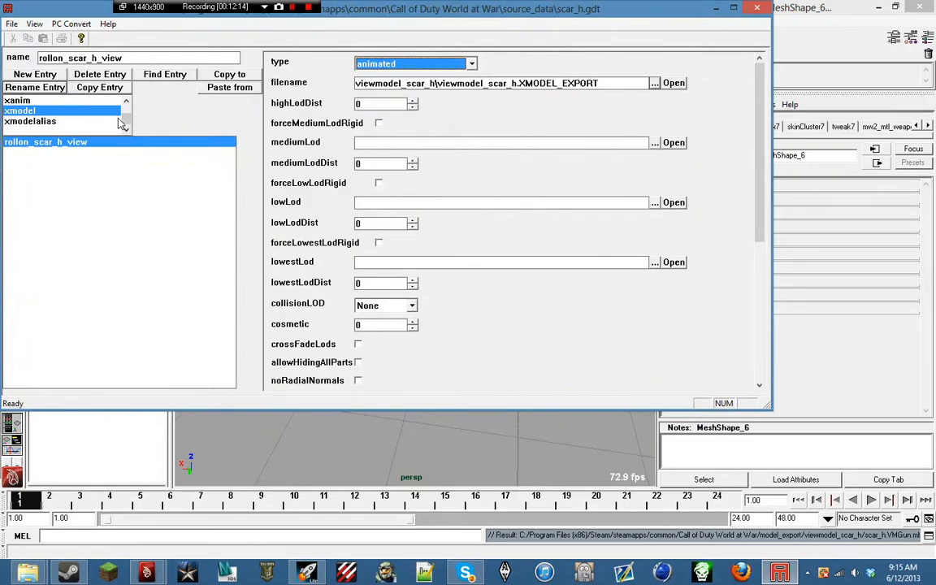
pyautogui.click(82, 121)
pyautogui.scroll(2, 73, 118)
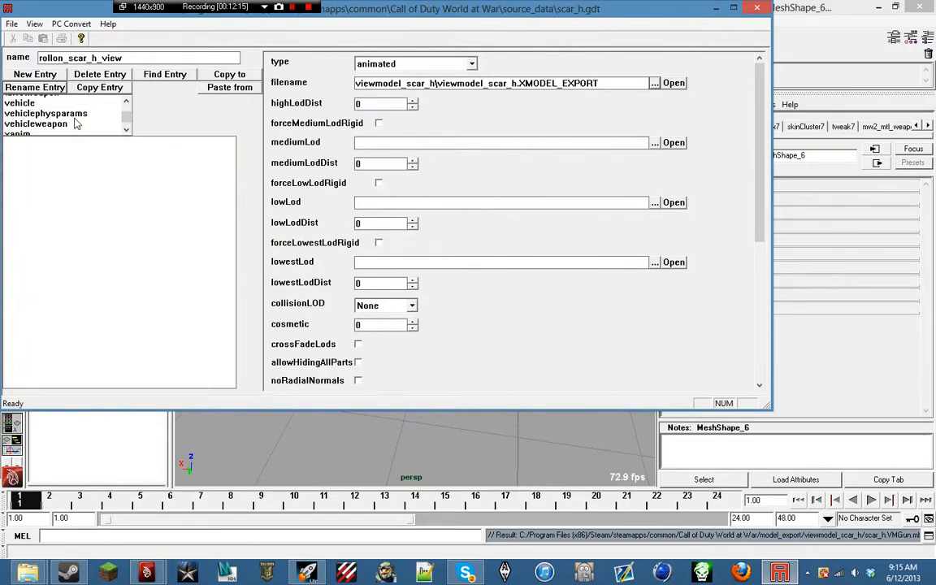